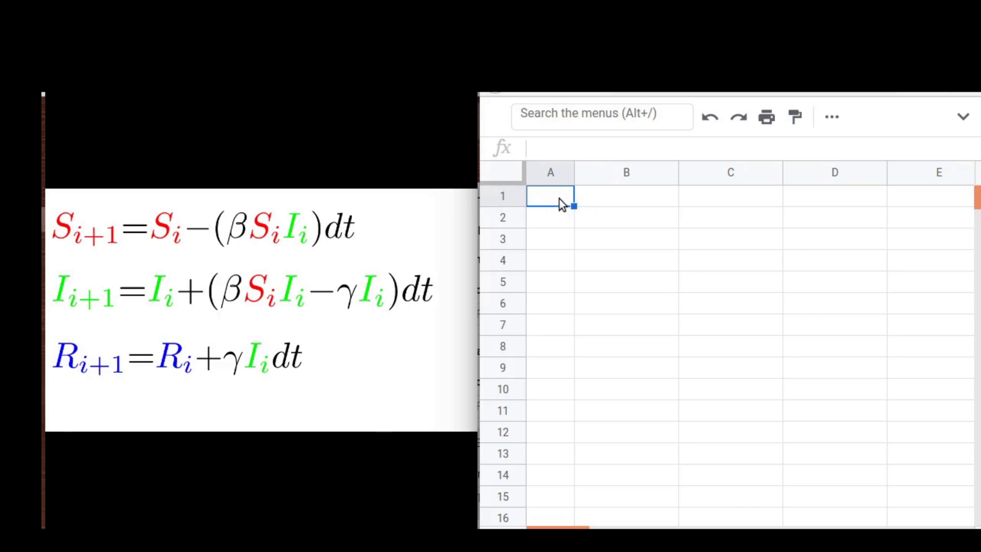
Step: Enter the headers Day, Susceptible, Infective, Removed and dt across A1:E1
{"action": "type", "text": "Day"}
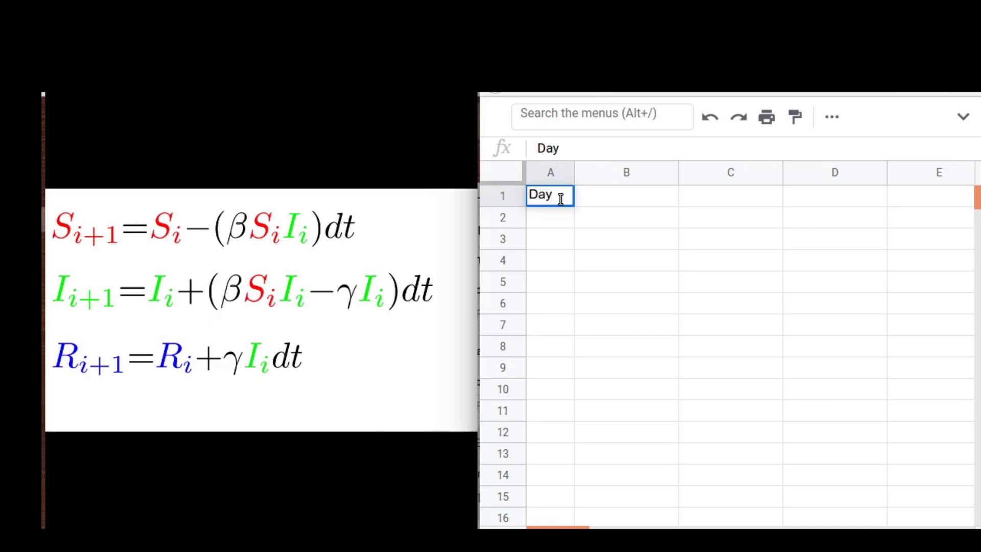
{"action": "key", "text": "Tab"}
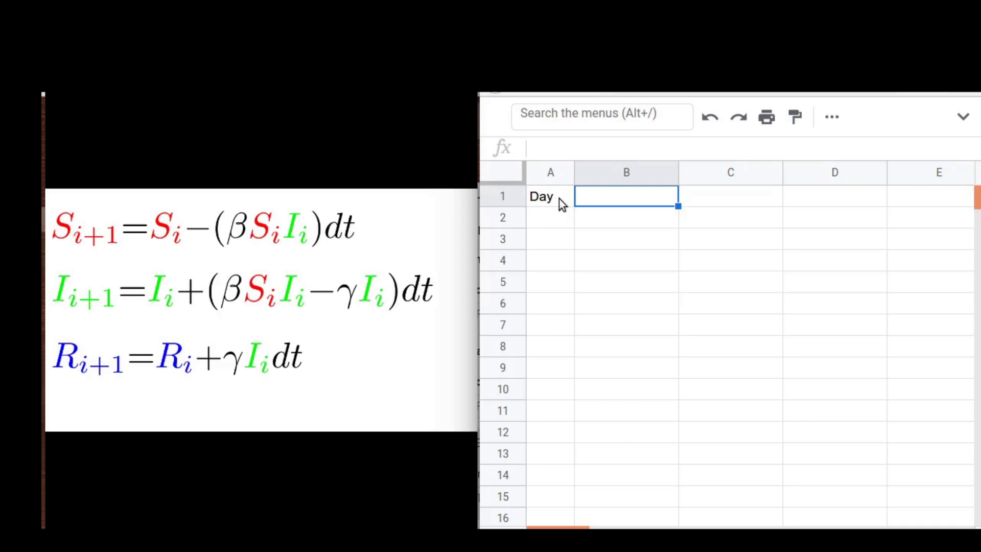
{"action": "type", "text": "Susceptible"}
{"action": "key", "text": "Tab"}
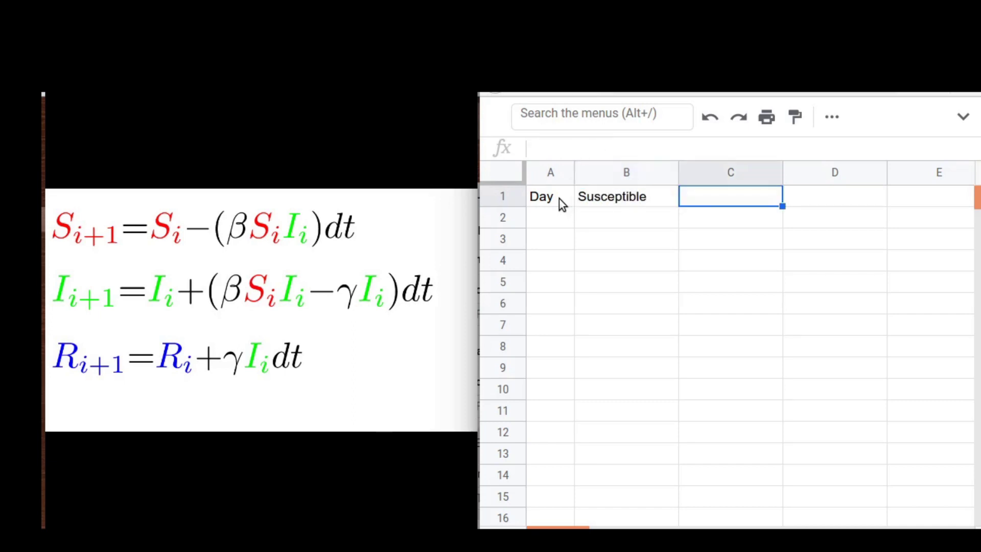
{"action": "type", "text": "In"}
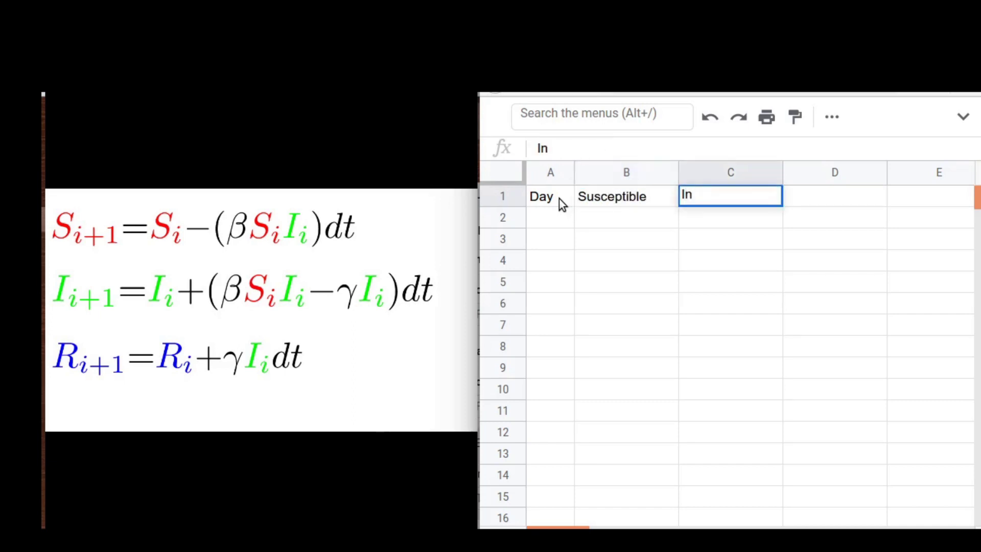
{"action": "type", "text": "fective"}
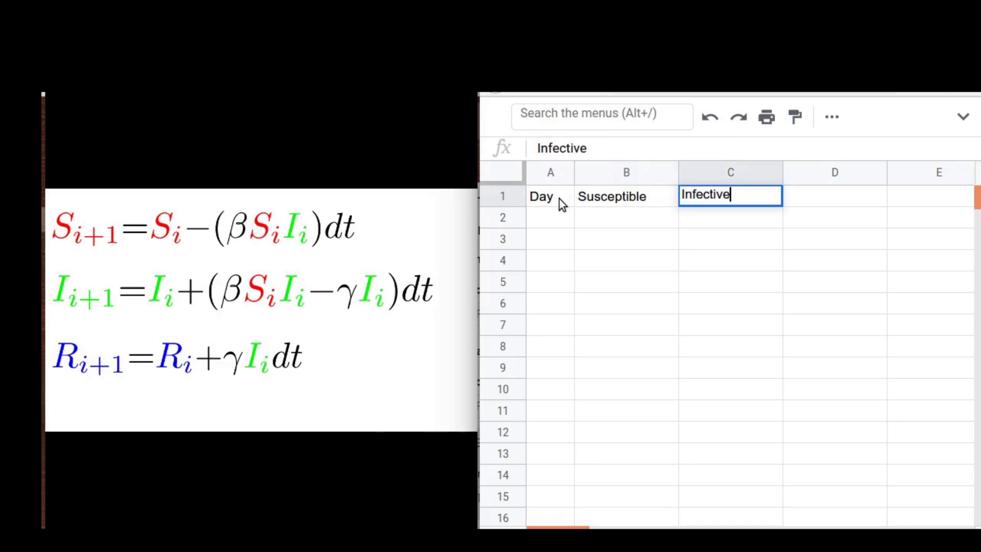
{"action": "key", "text": "Tab"}
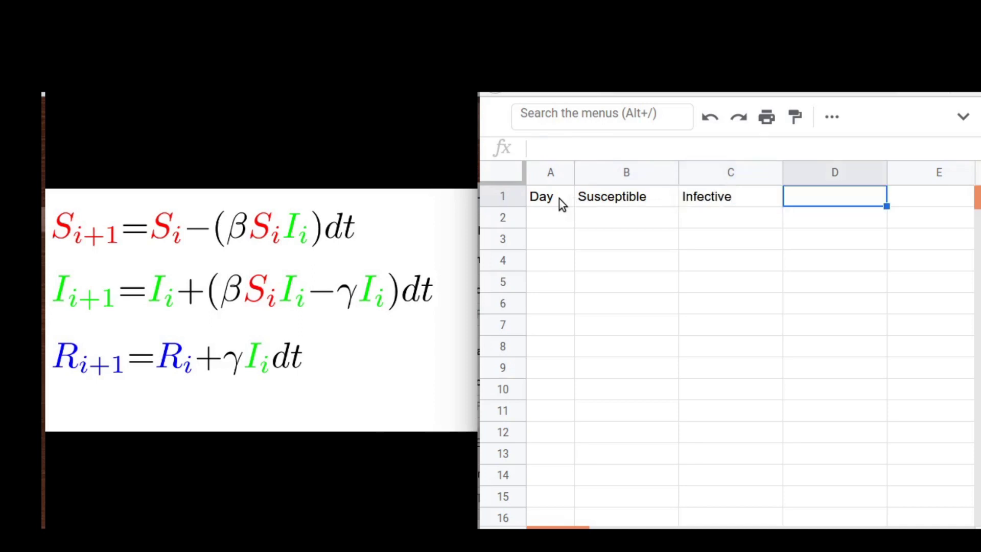
{"action": "type", "text": "R"}
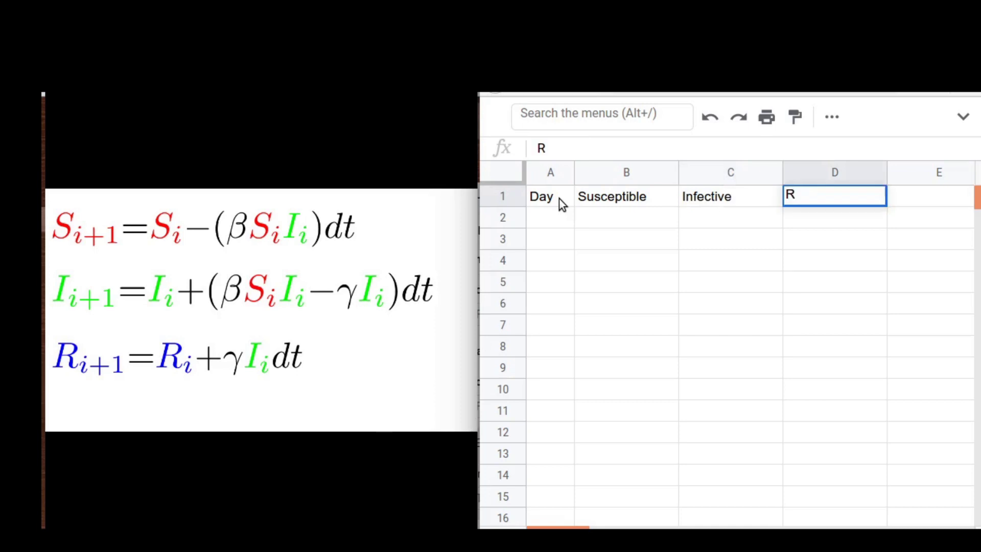
{"action": "type", "text": "emoved"}
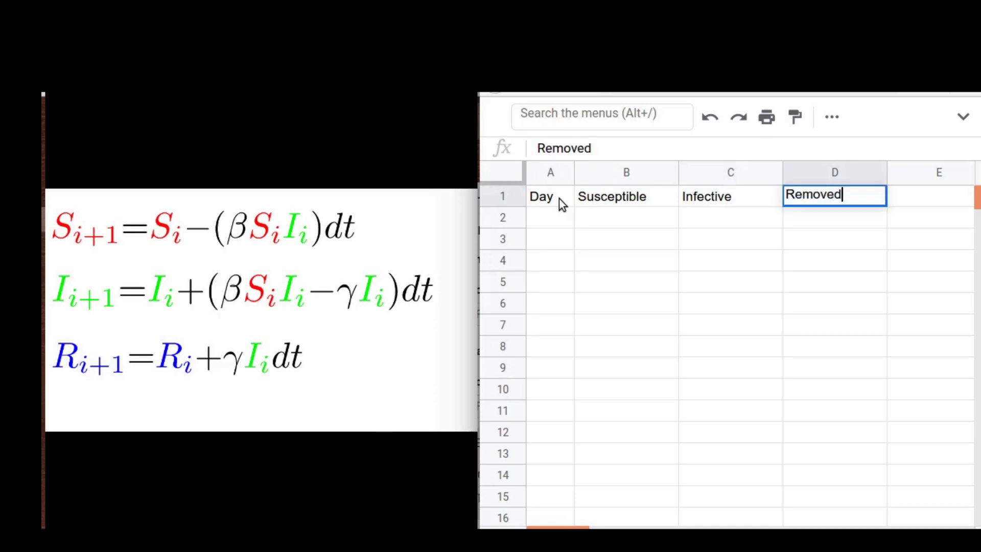
{"action": "key", "text": "Tab"}
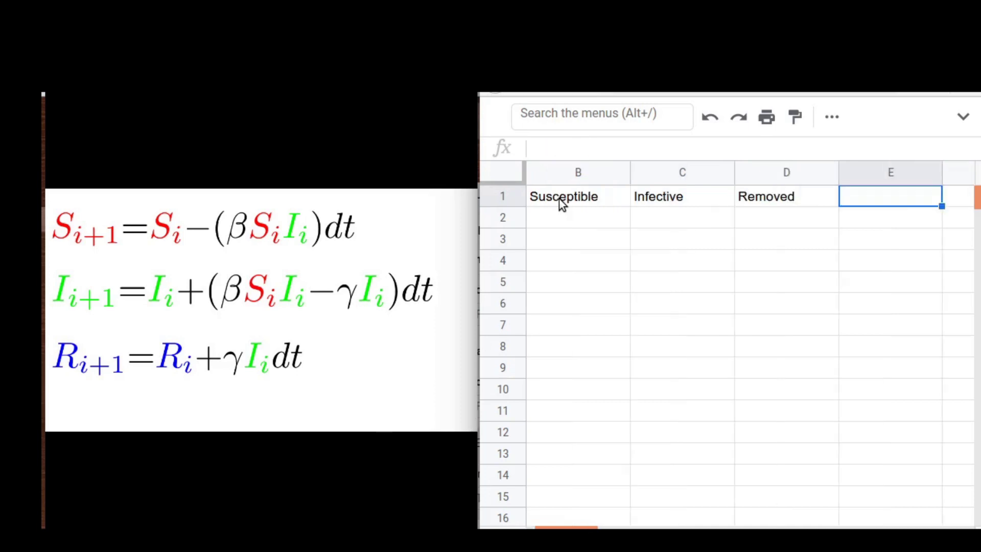
{"action": "scroll", "coordinate": [577, 198], "scroll_direction": "left", "scroll_amount": 1}
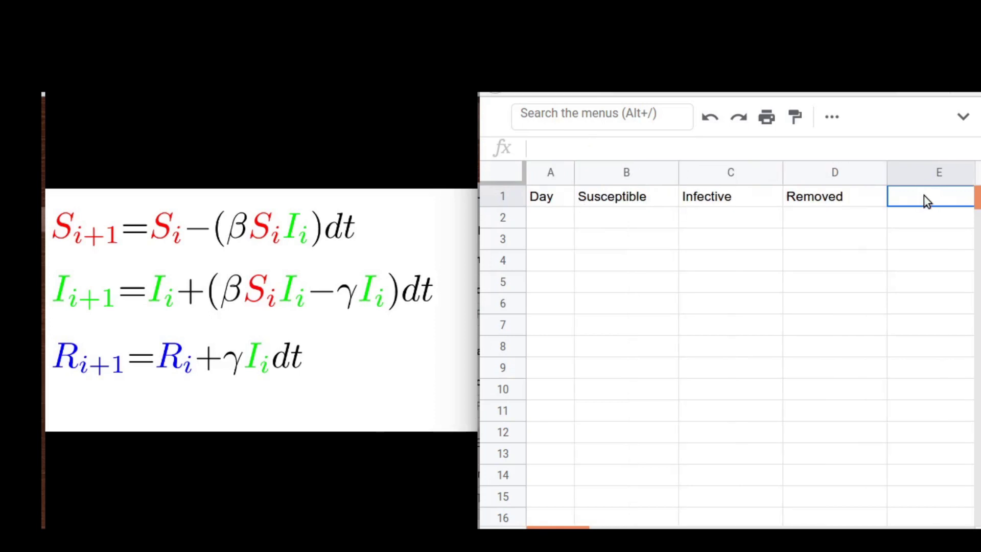
{"action": "type", "text": "dt"}
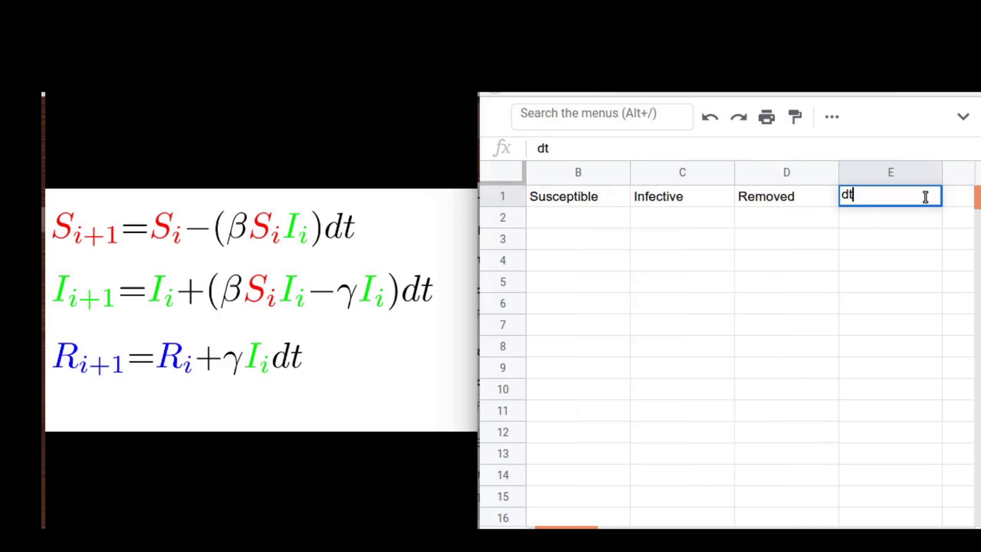
{"action": "left_click", "coordinate": [943, 174]}
Step: Narrow column E to fit the dt header
{"action": "left_click_drag", "start_coordinate": [939, 174], "coordinate": [899, 172]}
{"action": "left_click", "coordinate": [767, 195]}
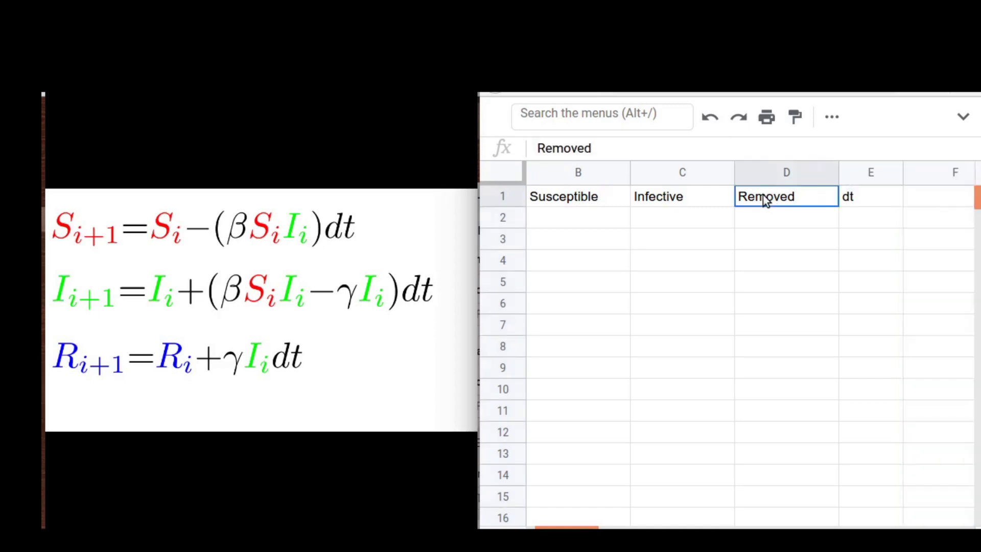
{"action": "scroll", "coordinate": [762, 194], "scroll_direction": "left", "scroll_amount": 2}
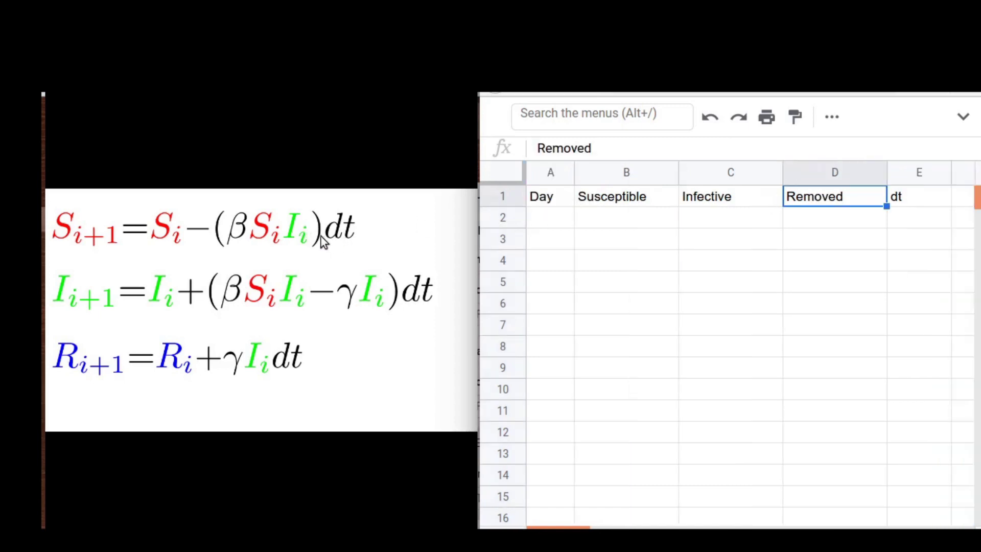
{"action": "left_click", "coordinate": [903, 245]}
Step: Label E3 as beta and E5 as gamma
{"action": "type", "text": "v"}
{"action": "key", "text": "BackSpace"}
{"action": "type", "text": "beta"}
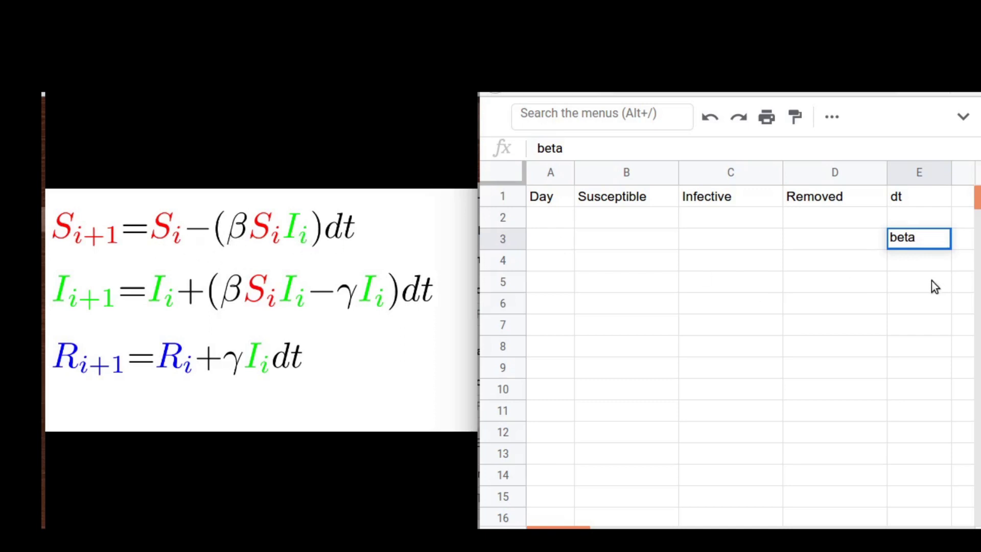
{"action": "left_click", "coordinate": [907, 282]}
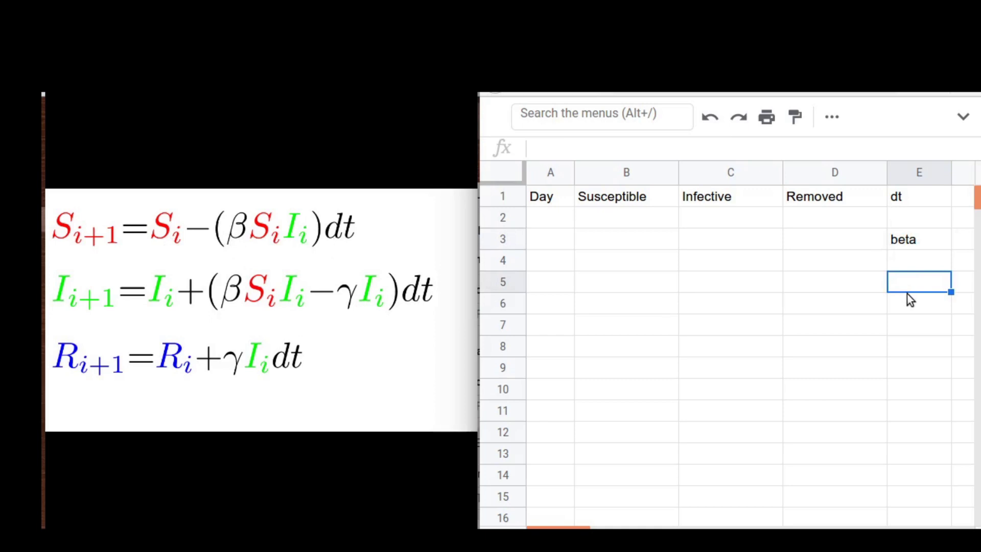
{"action": "type", "text": "gamma"}
{"action": "left_click", "coordinate": [908, 305]}
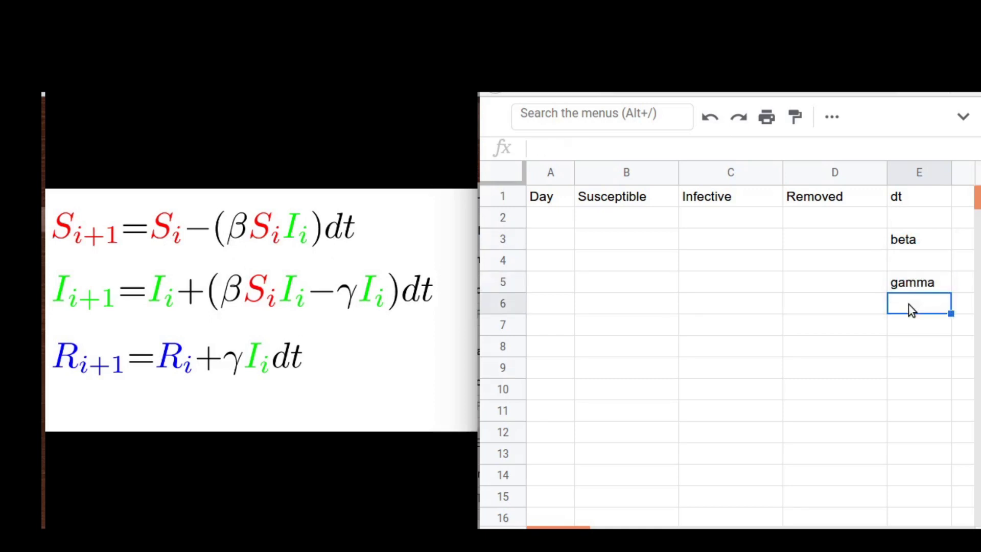
Step: Enter dt 1 in E2, beta 0.6 in E4 and gamma 0.1 in E6
{"action": "left_click", "coordinate": [902, 220]}
{"action": "type", "text": "1"}
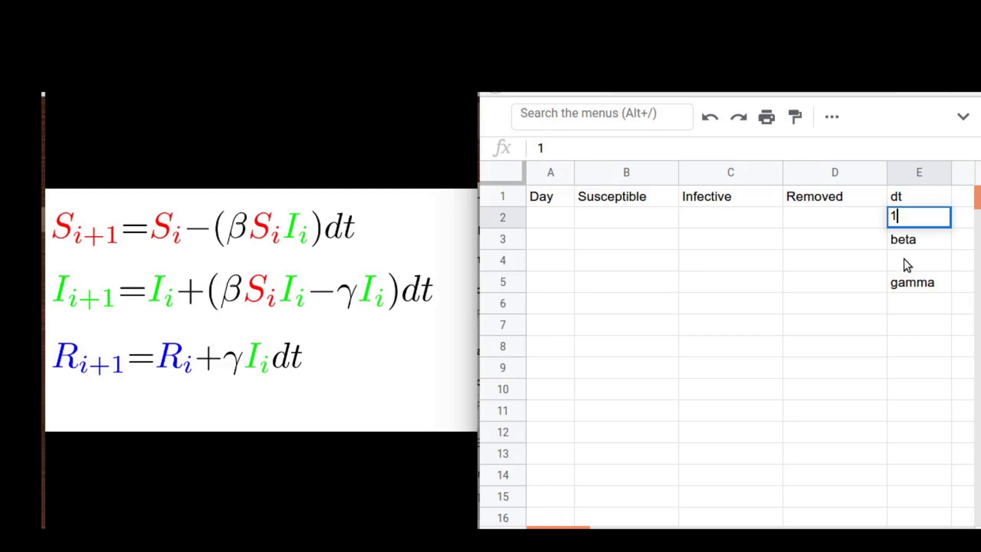
{"action": "left_click", "coordinate": [903, 262]}
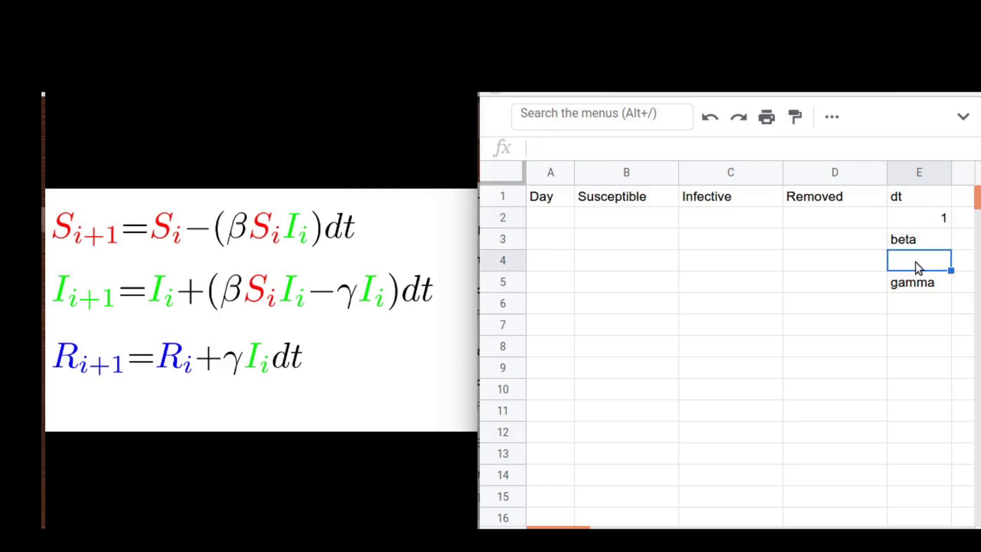
{"action": "type", "text": "0.6"}
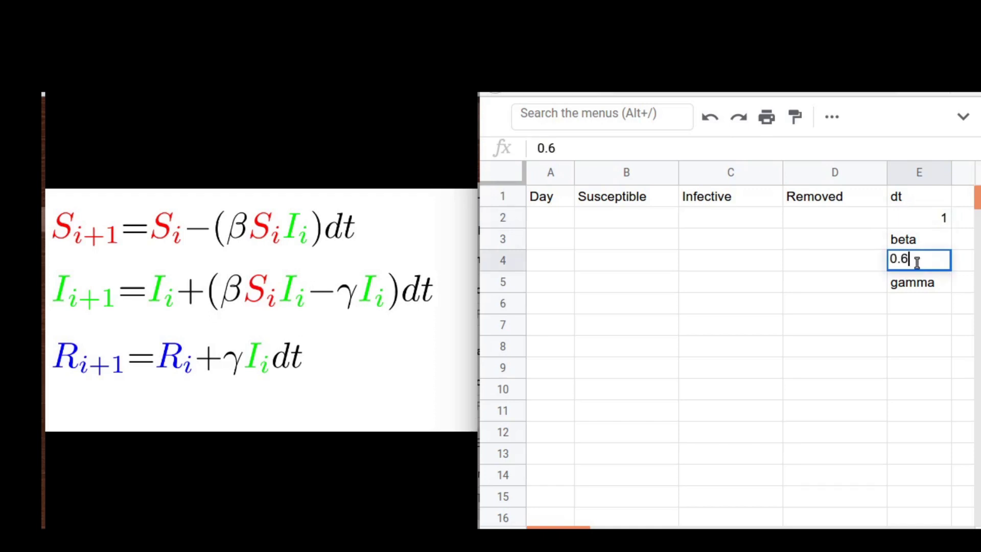
{"action": "left_click", "coordinate": [905, 305]}
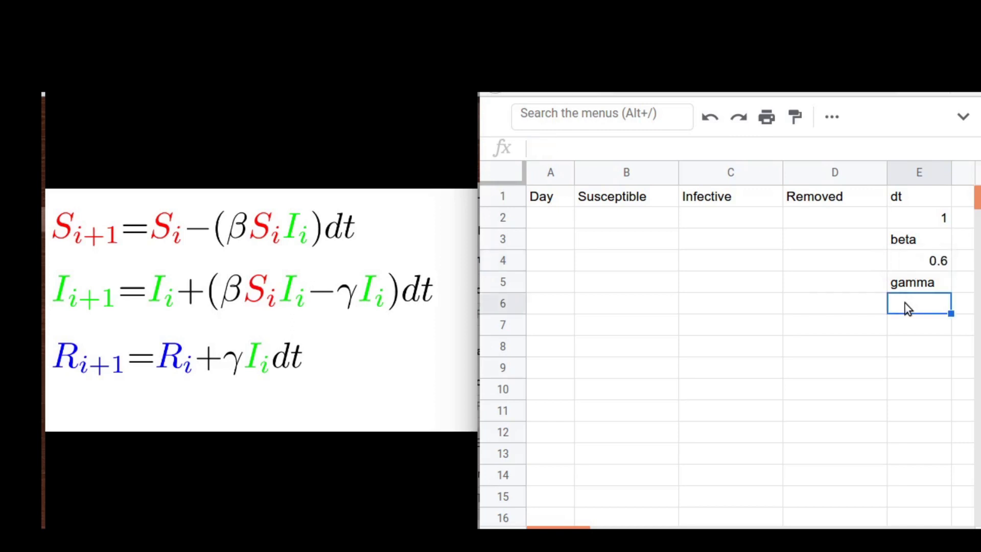
{"action": "type", "text": "0.1"}
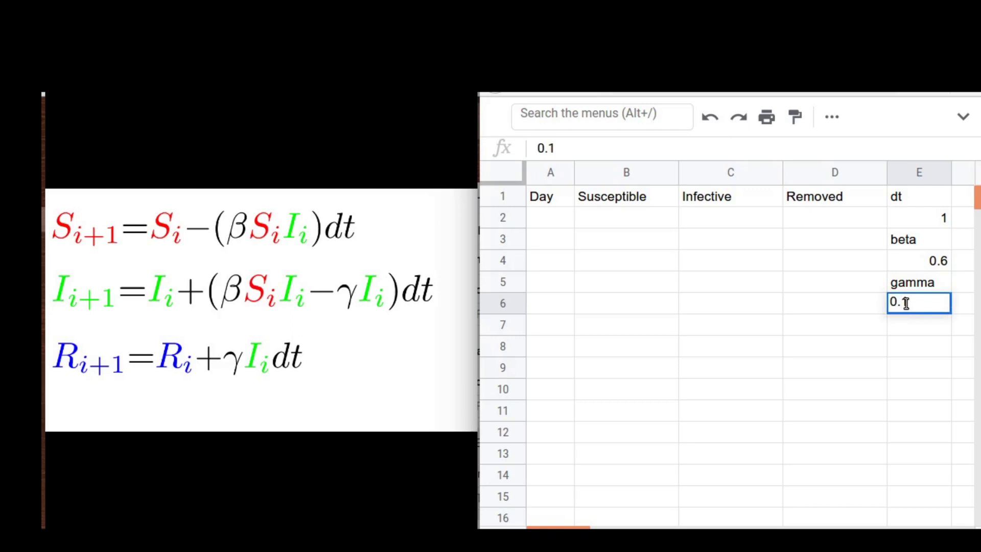
{"action": "key", "text": "Return"}
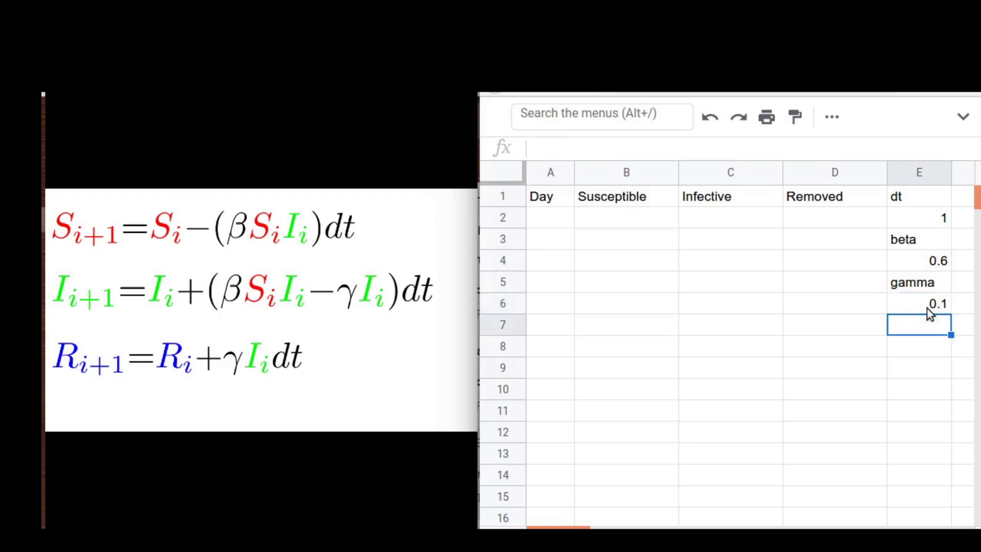
{"action": "left_click", "coordinate": [544, 217]}
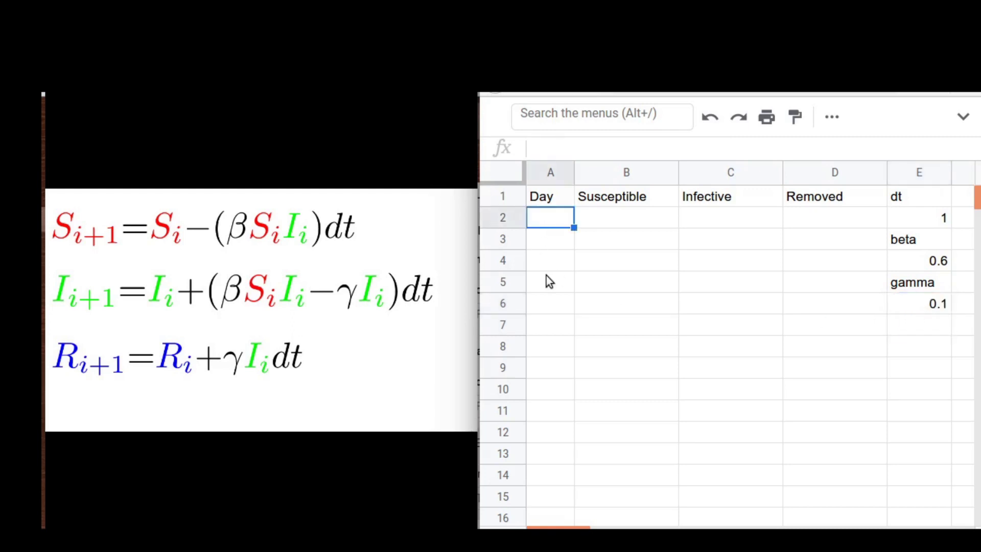
Step: Enter day 0 in A2 and start A3's formula as =A2+E2
{"action": "type", "text": "0"}
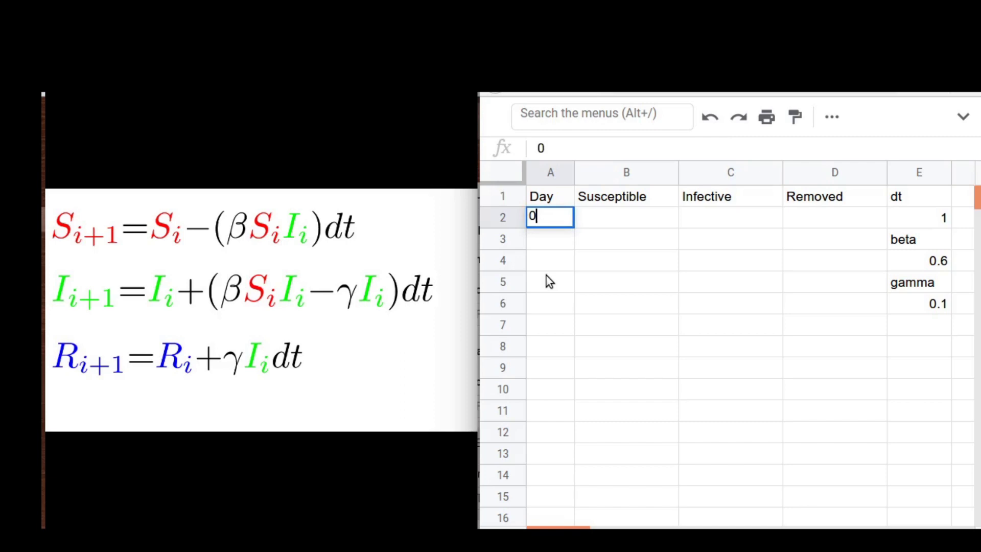
{"action": "left_click", "coordinate": [553, 244]}
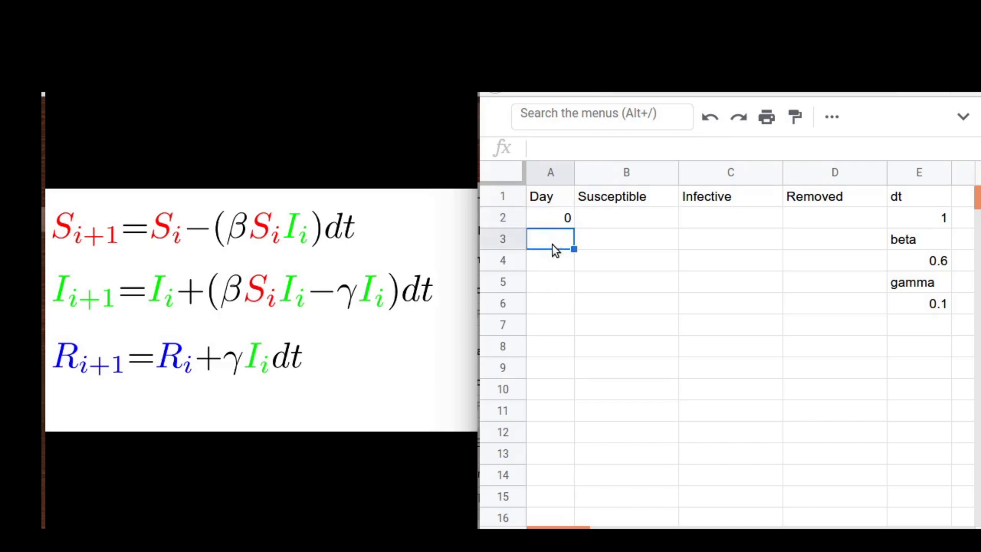
{"action": "type", "text": "="}
{"action": "left_click", "coordinate": [553, 219]}
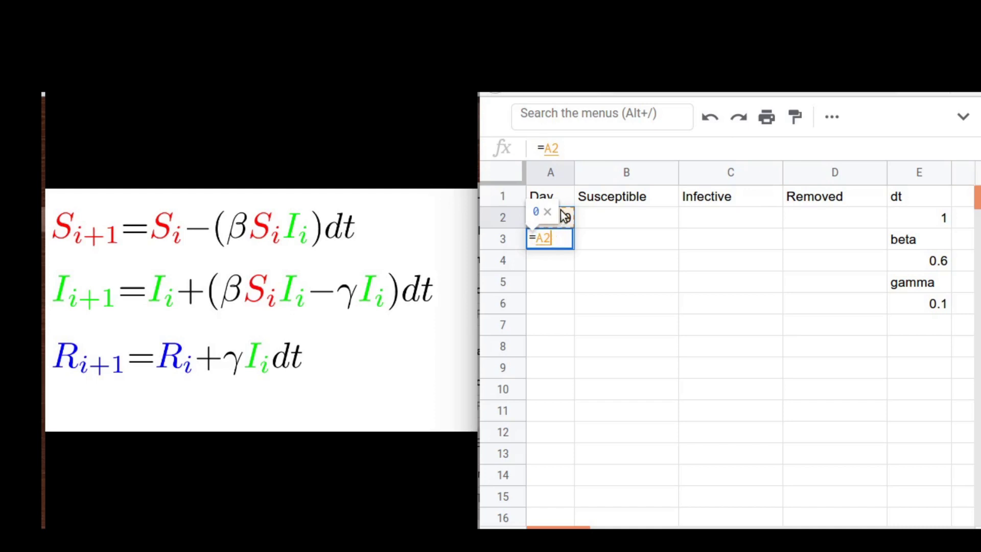
{"action": "type", "text": "+"}
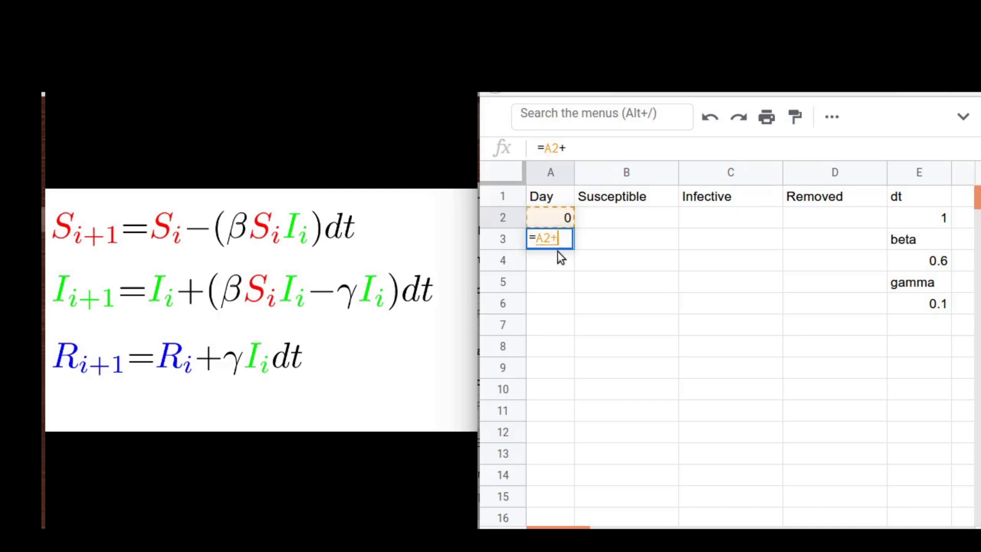
{"action": "left_click", "coordinate": [936, 225]}
Step: Lock the dt reference so A3 reads =A2+$E$2, showing 1
{"action": "left_click", "coordinate": [583, 148]}
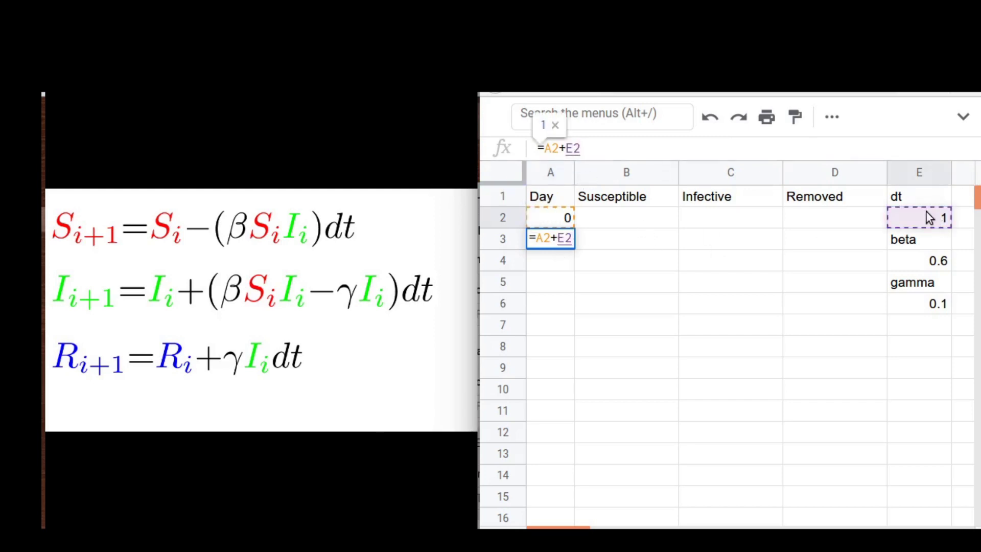
{"action": "left_click", "coordinate": [567, 150]}
{"action": "type", "text": "$"}
{"action": "left_click", "coordinate": [579, 148]}
{"action": "type", "text": "$"}
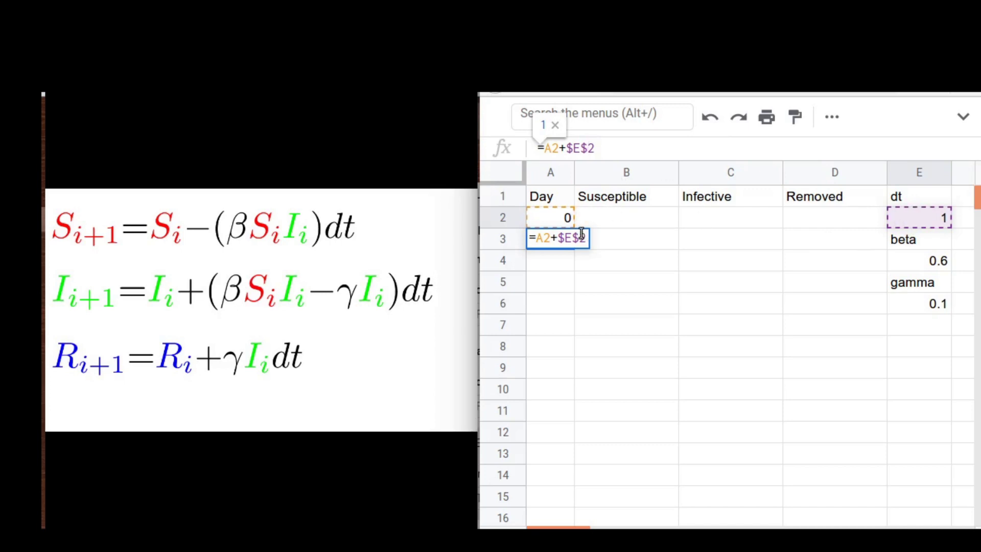
{"action": "key", "text": "Return"}
{"action": "left_click", "coordinate": [544, 244]}
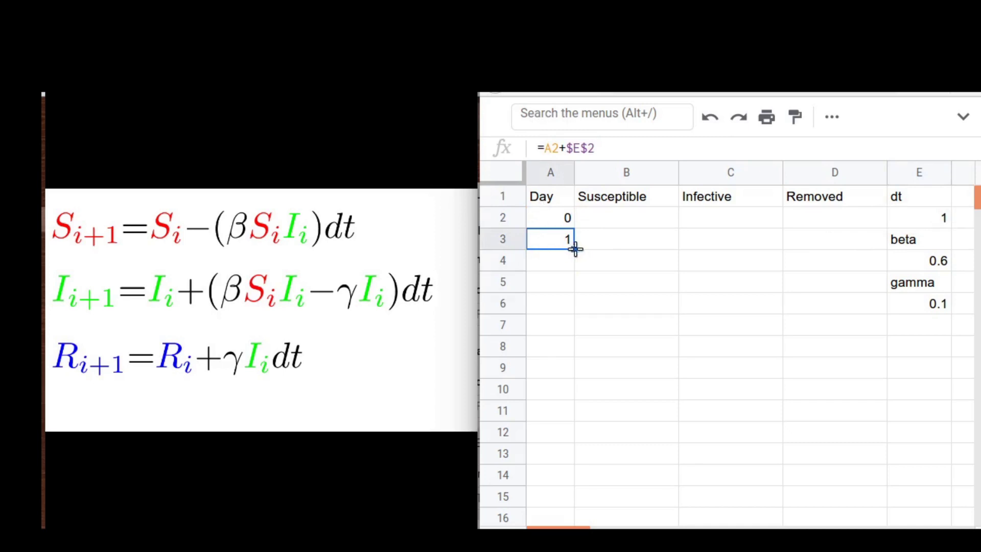
Step: Fill the day formula down to A11 and check the copied formulas
{"action": "left_click_drag", "start_coordinate": [574, 248], "coordinate": [576, 417]}
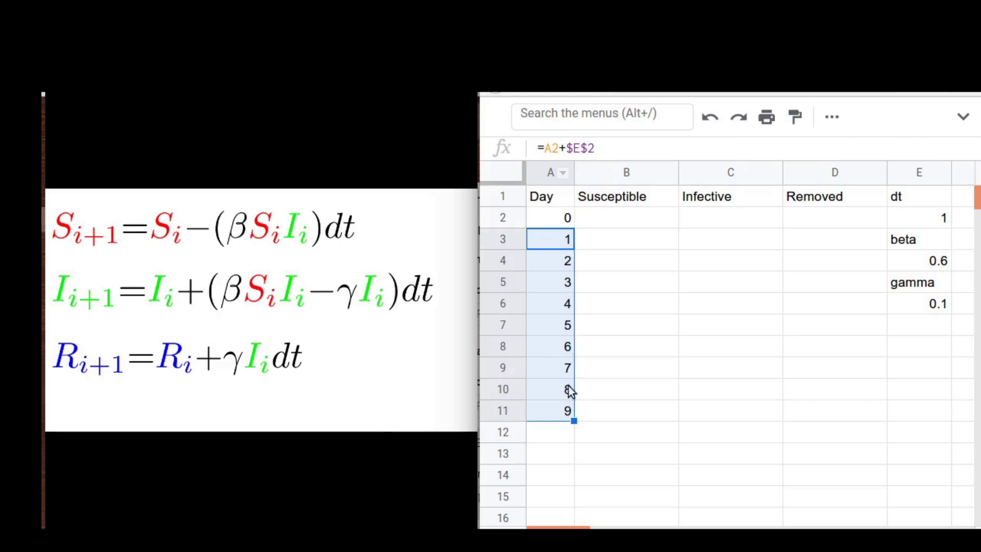
{"action": "left_click", "coordinate": [567, 329]}
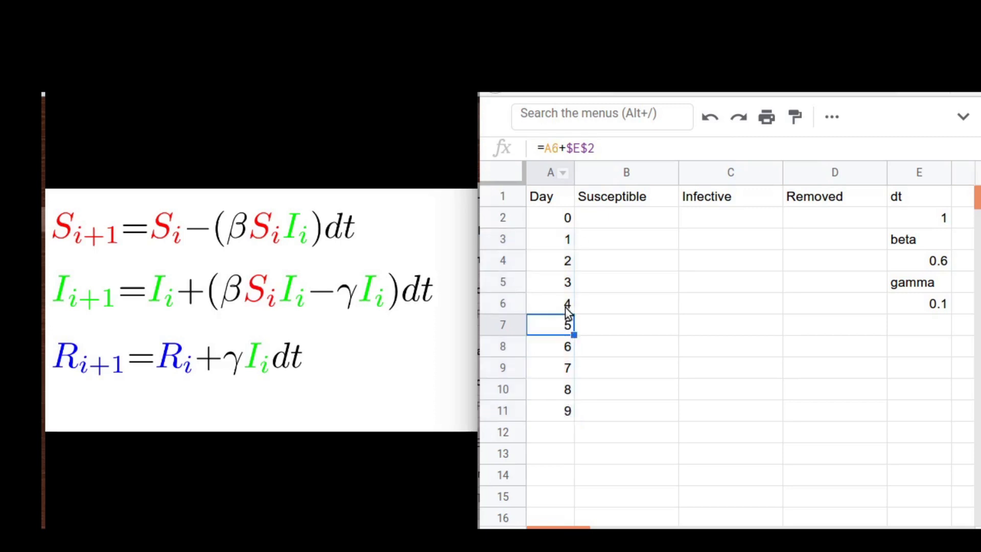
{"action": "left_click", "coordinate": [566, 305]}
{"action": "left_click", "coordinate": [565, 280]}
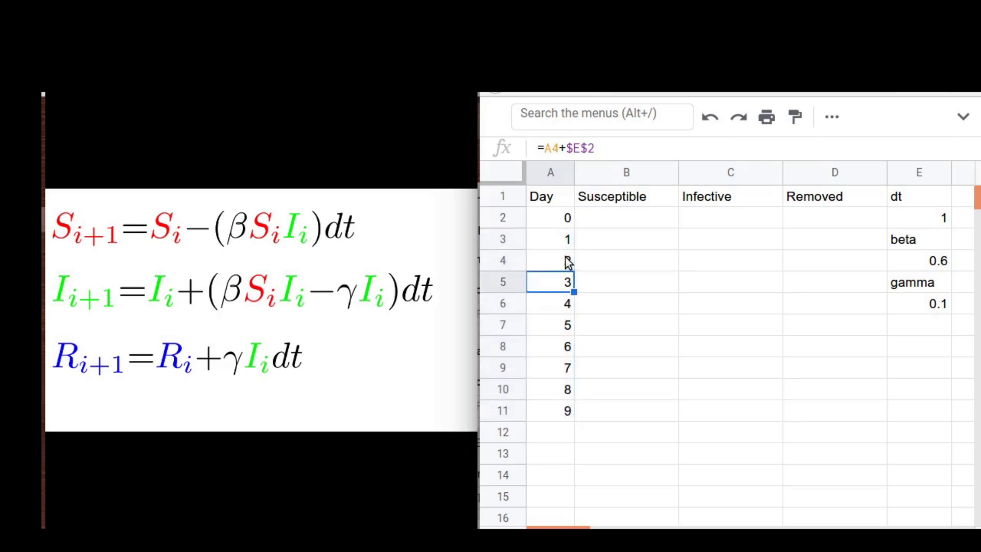
{"action": "left_click", "coordinate": [567, 260]}
{"action": "left_click", "coordinate": [568, 236]}
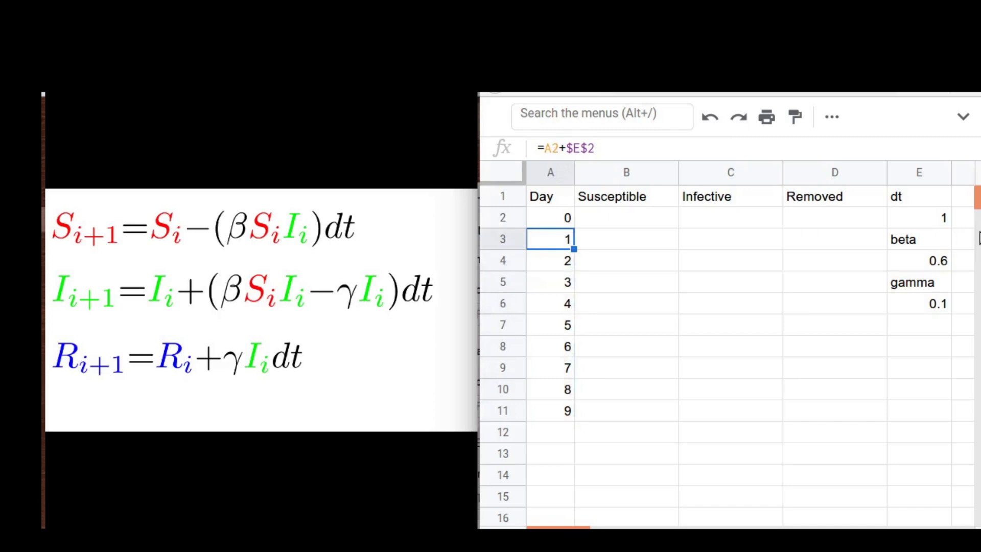
Step: Test dt at 0.5 in E2, then restore it to 1
{"action": "double_click", "coordinate": [939, 219]}
{"action": "key", "text": "BackSpace"}
{"action": "type", "text": "0.5"}
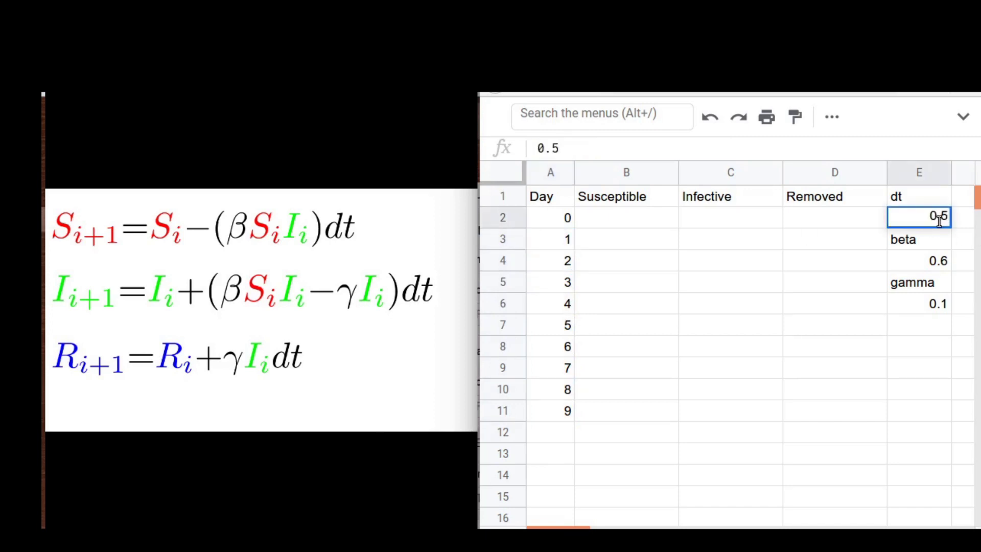
{"action": "key", "text": "Return"}
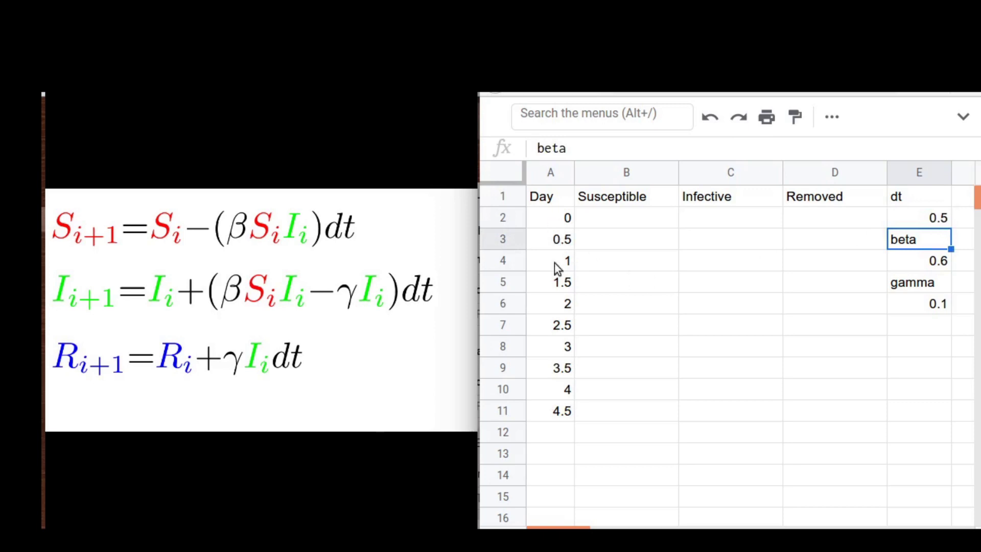
{"action": "double_click", "coordinate": [943, 219]}
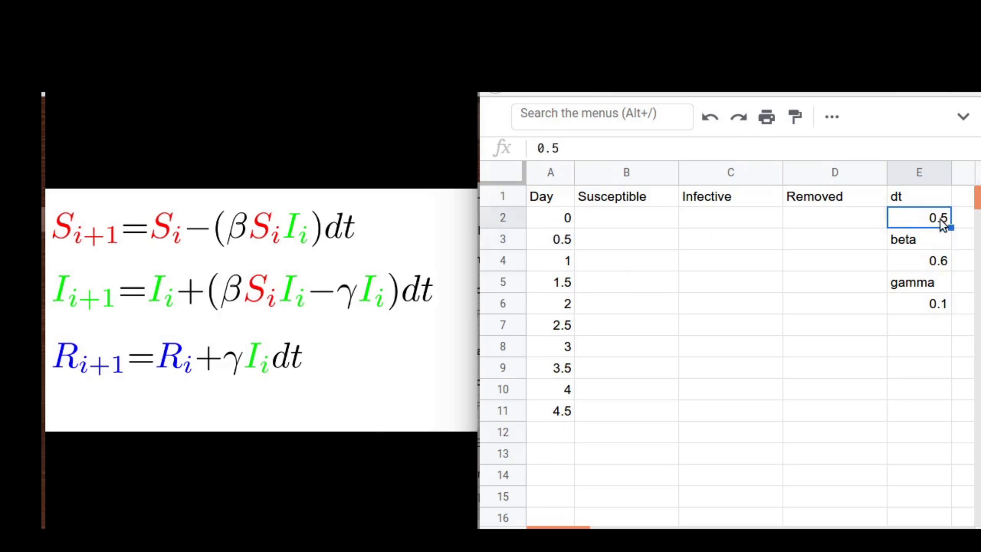
{"action": "key", "text": "BackSpace"}
{"action": "key", "text": "BackSpace"}
{"action": "key", "text": "BackSpace"}
{"action": "type", "text": "1"}
{"action": "key", "text": "Return"}
{"action": "left_click", "coordinate": [642, 224]}
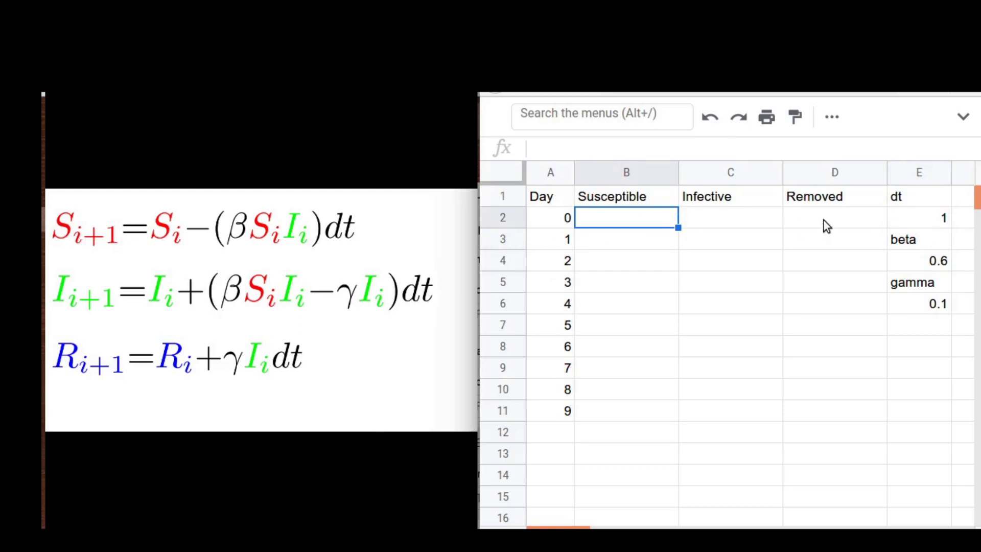
Step: Enter initial Infective 0.001 in C2 and Removed 0 in D2
{"action": "left_click", "coordinate": [712, 223]}
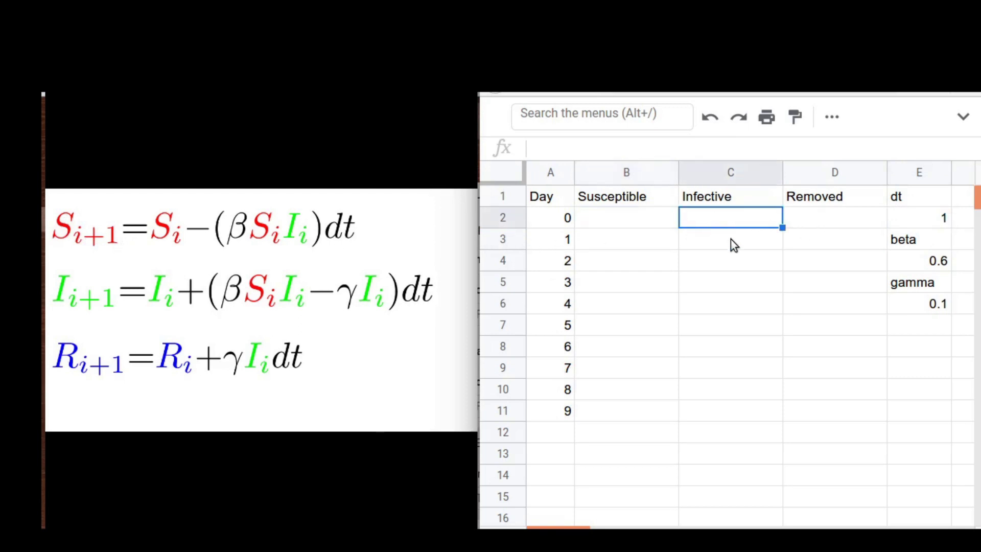
{"action": "type", "text": "."}
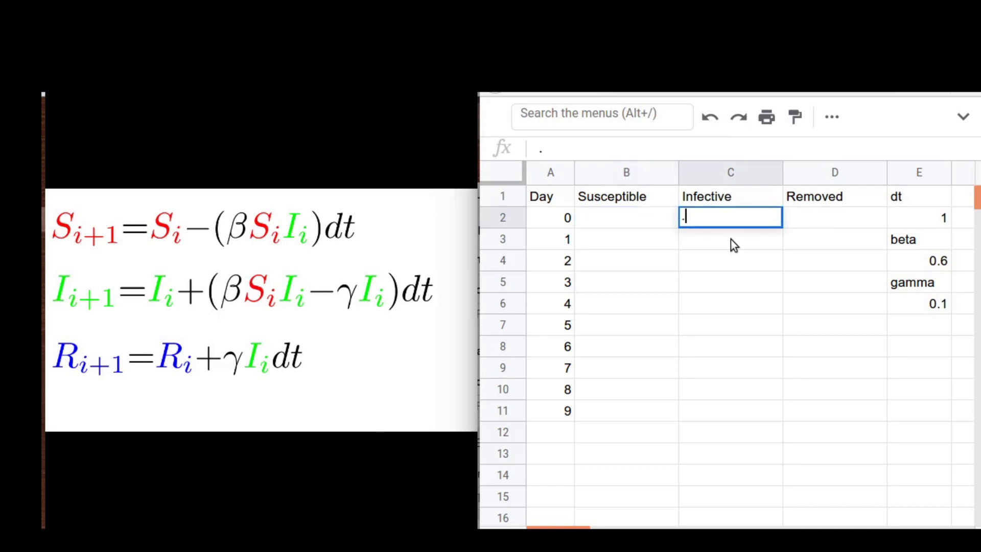
{"action": "type", "text": "001"}
{"action": "left_click", "coordinate": [774, 238]}
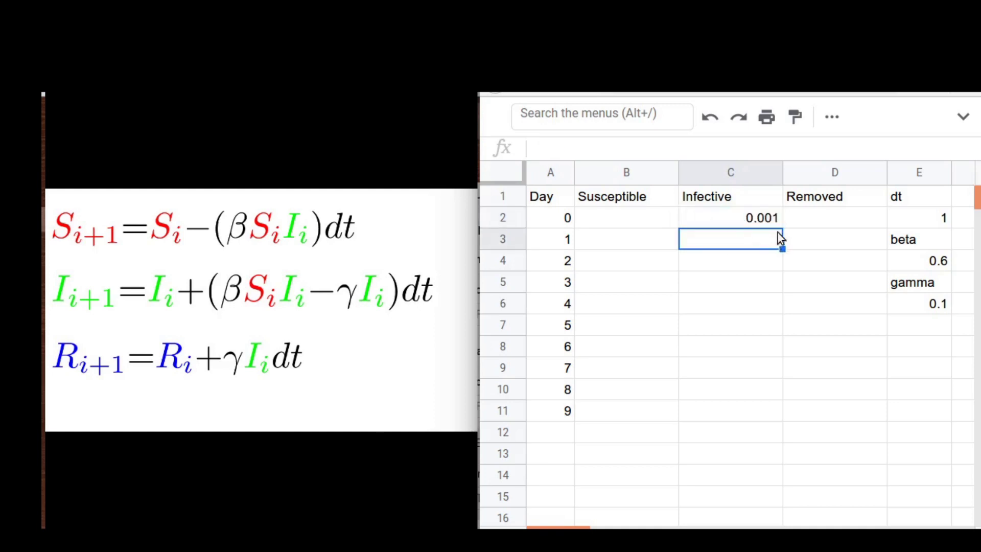
{"action": "left_click", "coordinate": [814, 220]}
{"action": "type", "text": "0"}
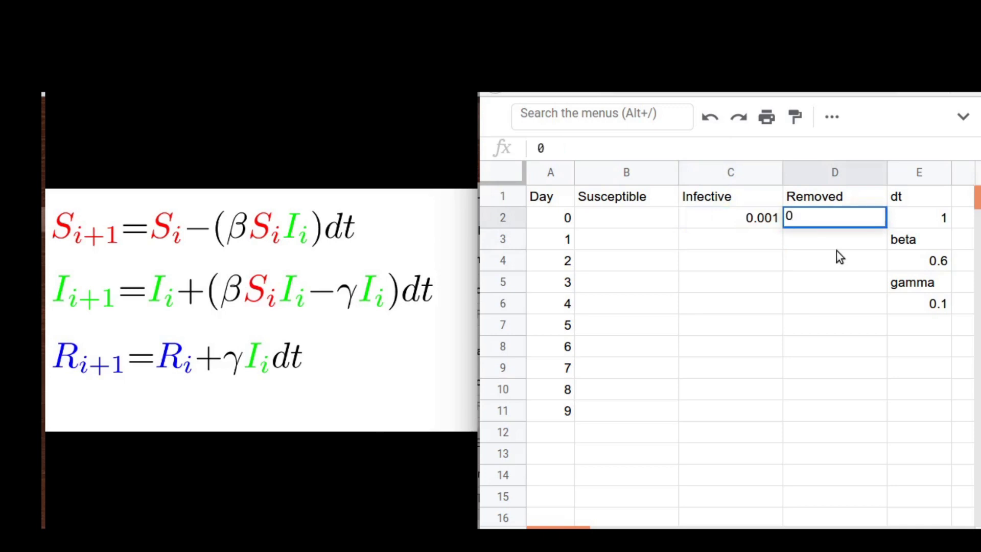
{"action": "left_click", "coordinate": [635, 221]}
Step: Compute day-0 Susceptible in B2 as =1-C2, giving 0.999
{"action": "type", "text": "="}
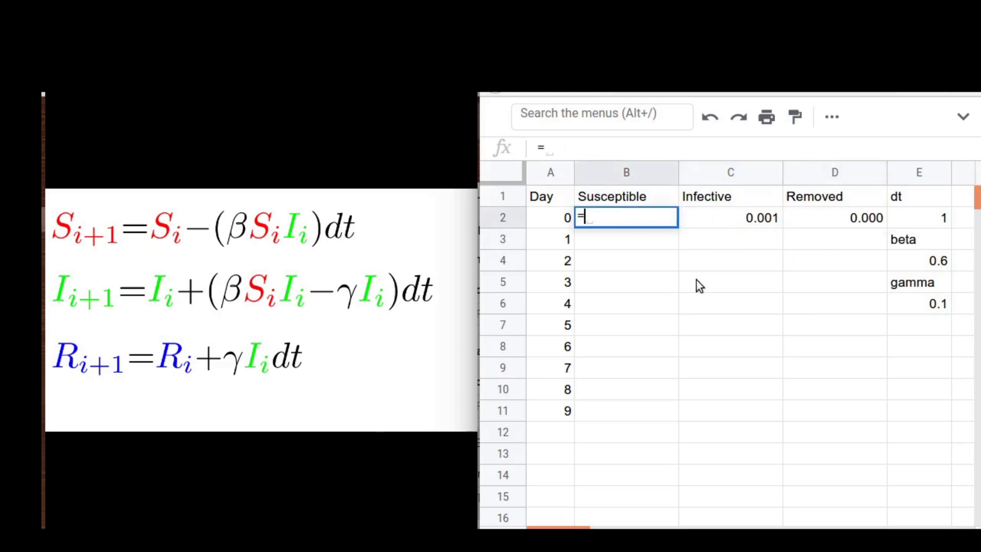
{"action": "type", "text": "1-"}
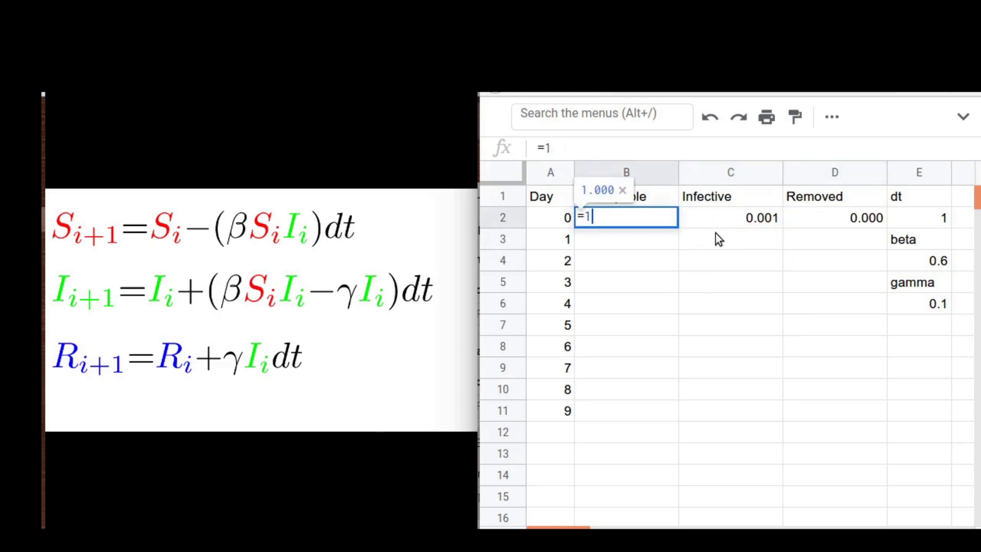
{"action": "left_click", "coordinate": [726, 218]}
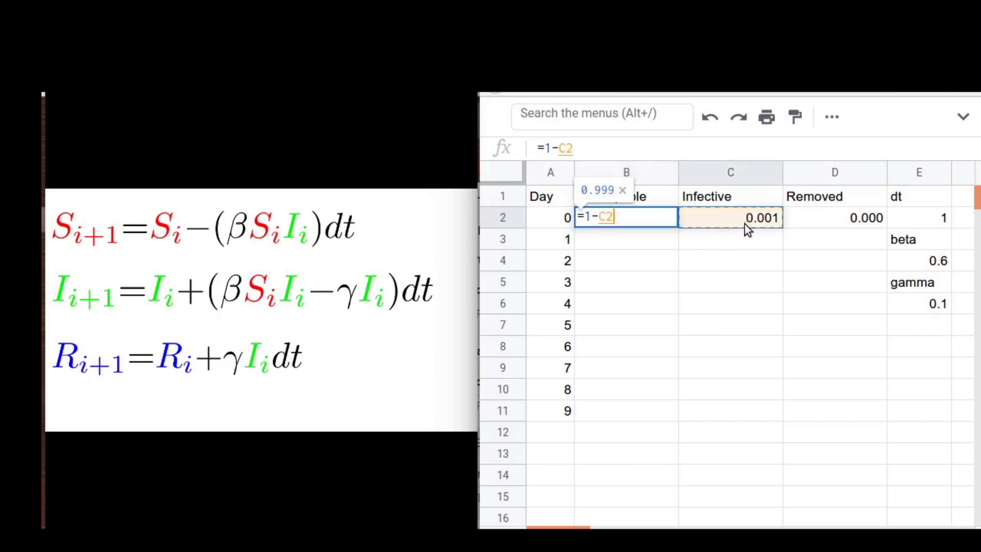
{"action": "key", "text": "Return"}
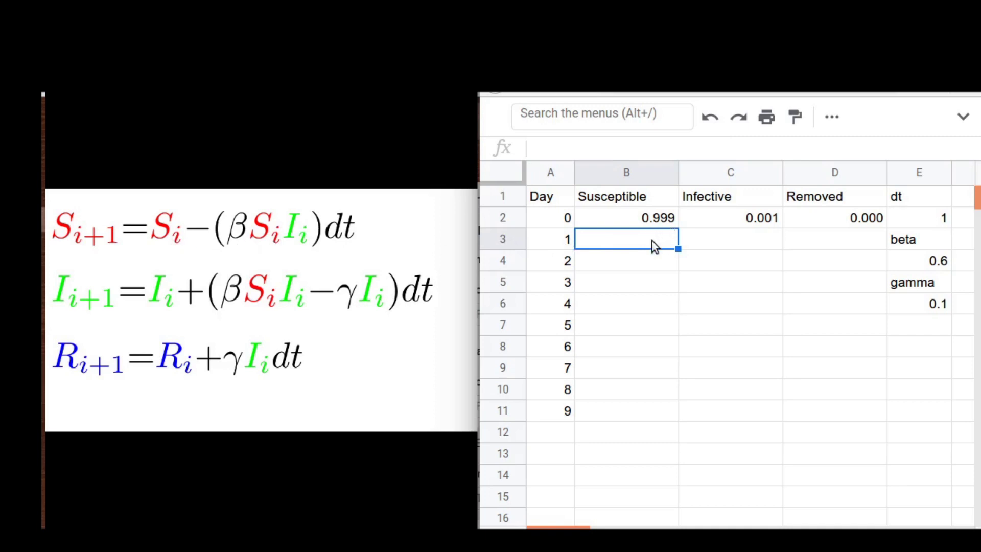
{"action": "type", "text": "="}
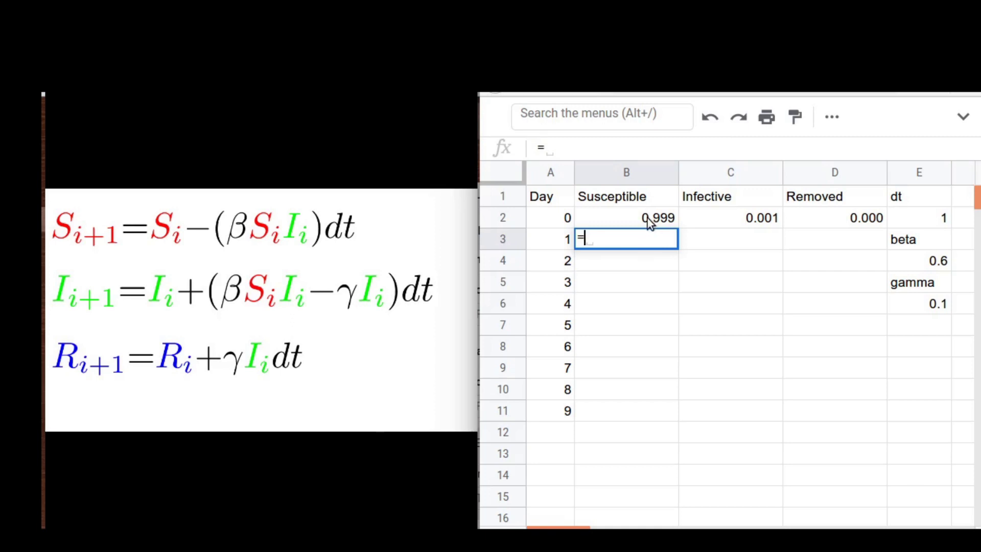
Step: Begin B3's formula as =B2-($E$4, with the beta reference absolute
{"action": "left_click", "coordinate": [648, 218]}
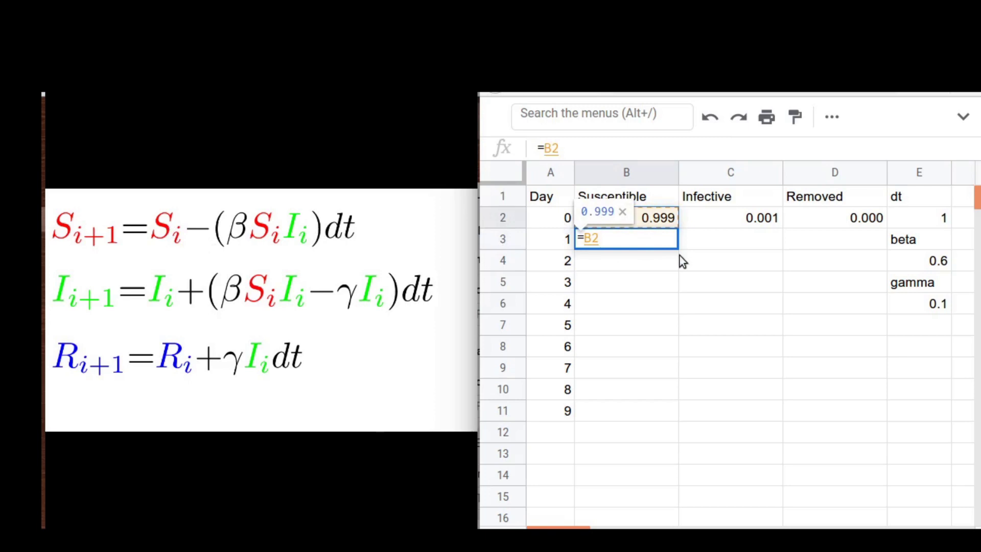
{"action": "type", "text": "-("}
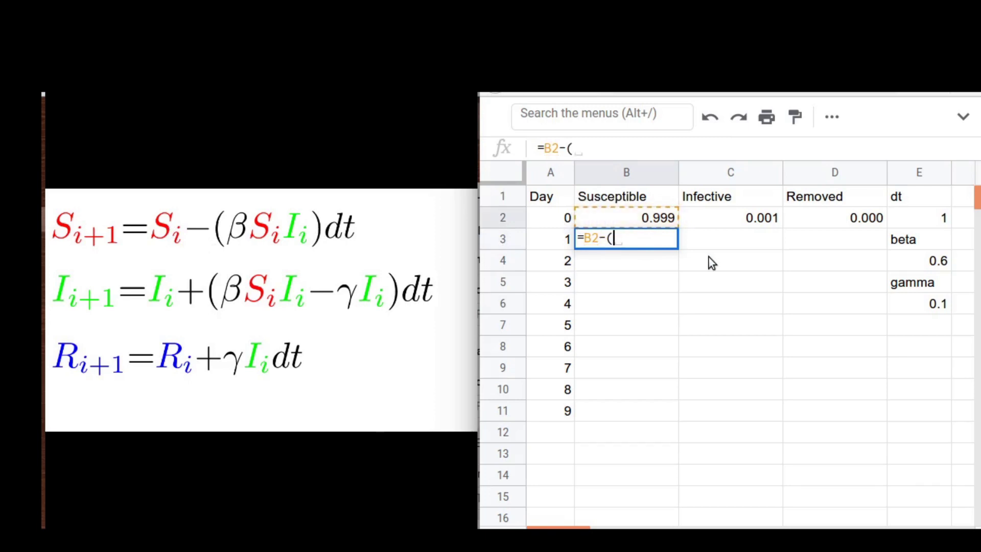
{"action": "left_click", "coordinate": [926, 262]}
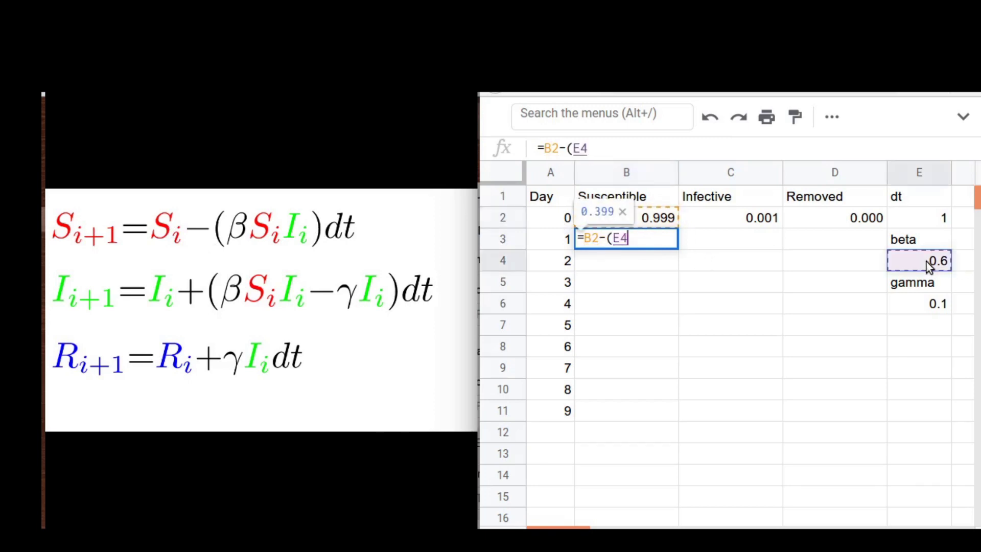
{"action": "left_click", "coordinate": [613, 238]}
{"action": "type", "text": "$"}
{"action": "left_click", "coordinate": [628, 238]}
{"action": "type", "text": "$"}
{"action": "left_click", "coordinate": [645, 247]}
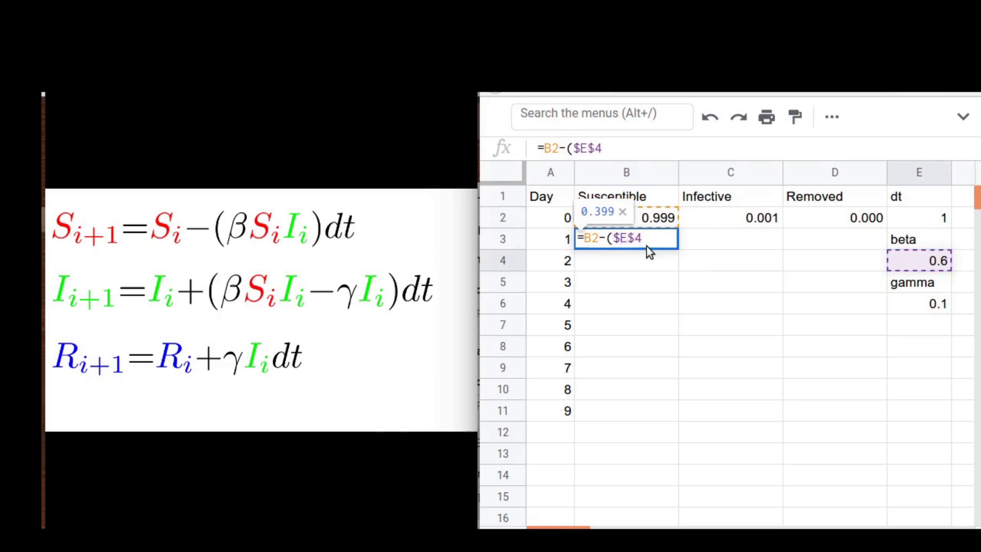
Step: Complete B3 as =B2-($E$4*B2*C2)*$E$2, giving 0.998
{"action": "type", "text": "*"}
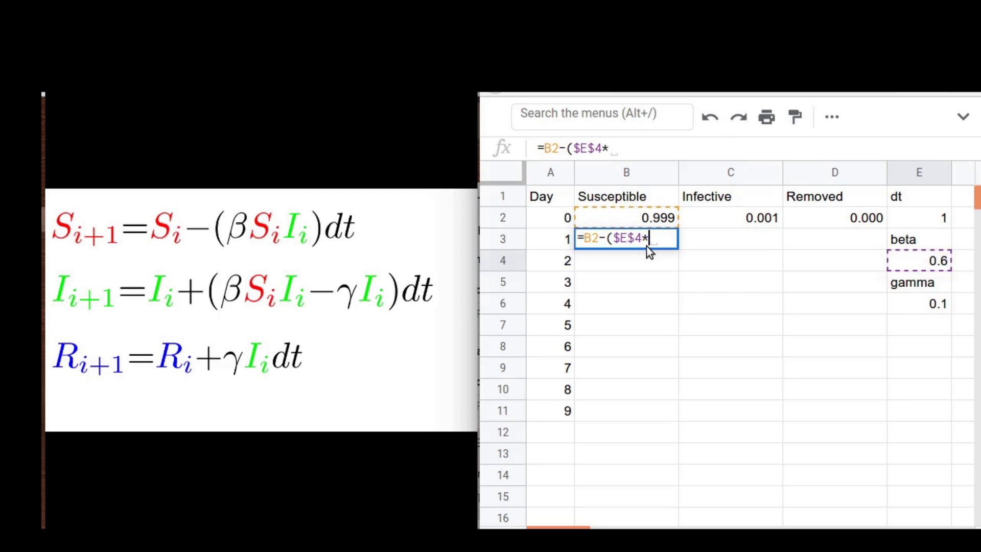
{"action": "left_click", "coordinate": [643, 220]}
{"action": "type", "text": "*"}
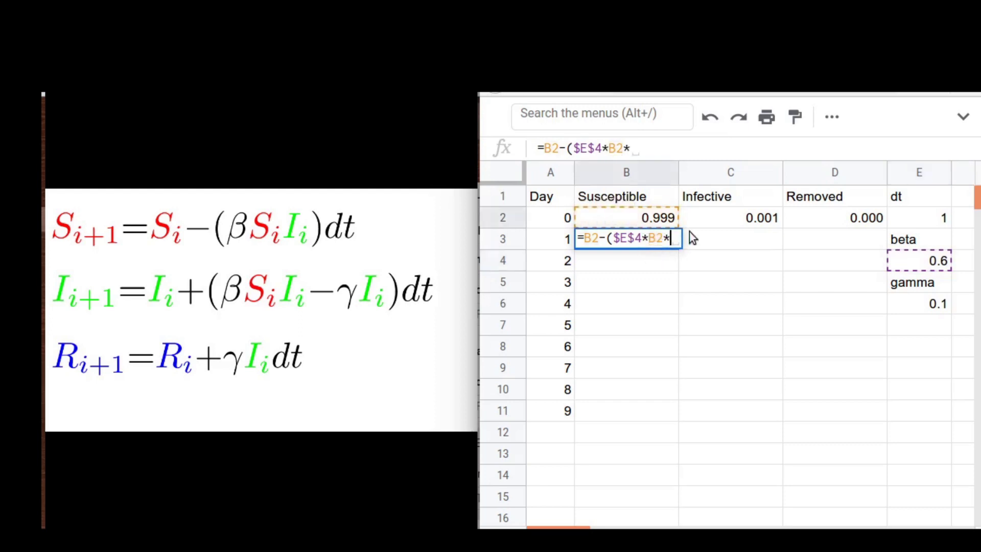
{"action": "left_click", "coordinate": [740, 219]}
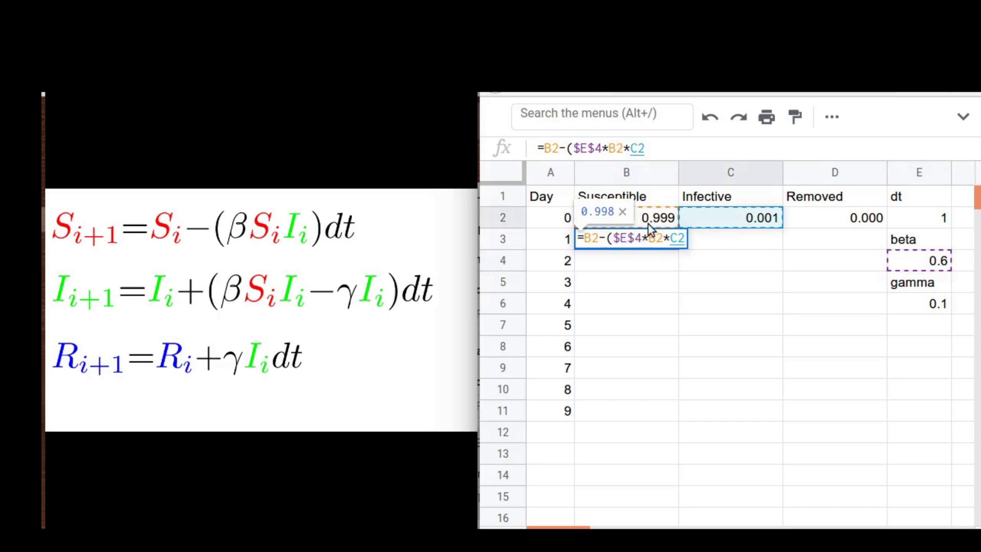
{"action": "type", "text": ")*"}
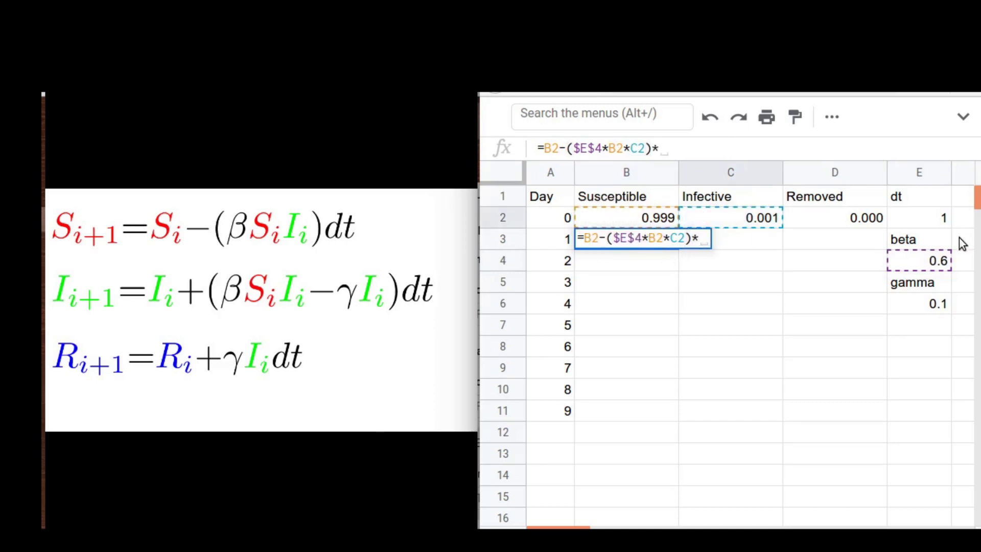
{"action": "left_click", "coordinate": [922, 218]}
{"action": "left_click", "coordinate": [702, 239]}
{"action": "type", "text": "$E$2"}
{"action": "key", "text": "Right"}
{"action": "type", "text": "$"}
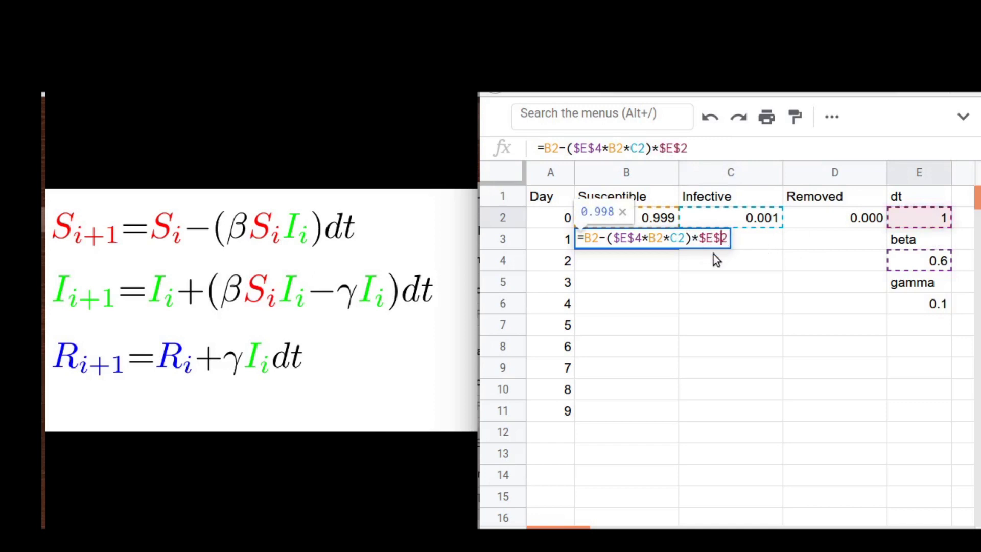
{"action": "key", "text": "Return"}
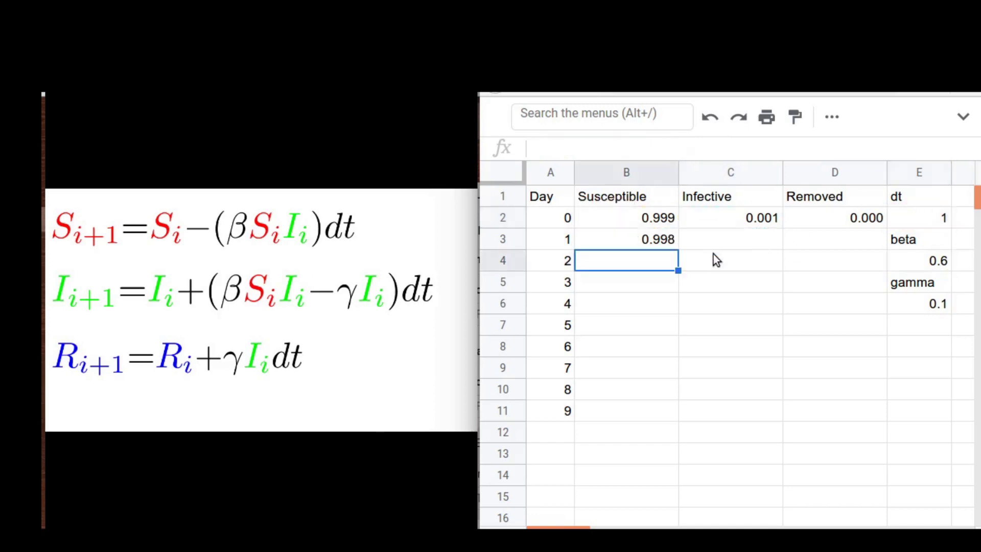
{"action": "left_click", "coordinate": [743, 240]}
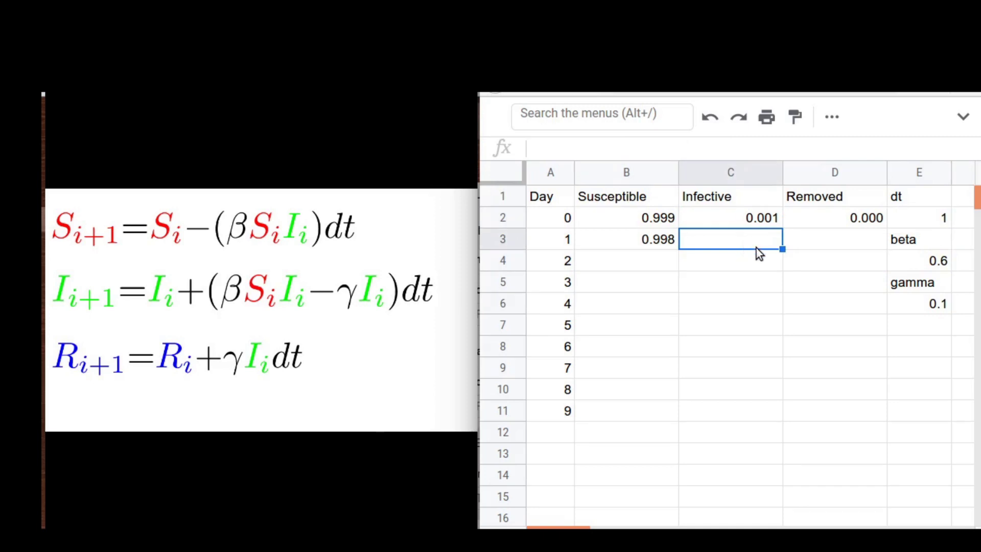
Step: Begin C3's Infective formula as =C2+($E$4*B2*C2
{"action": "type", "text": "="}
{"action": "left_click", "coordinate": [746, 223]}
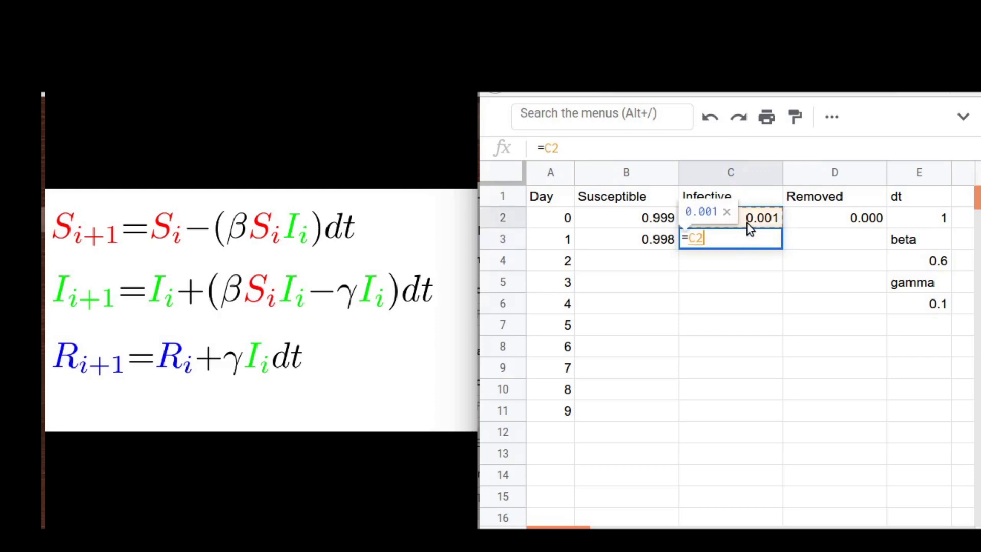
{"action": "type", "text": "+("}
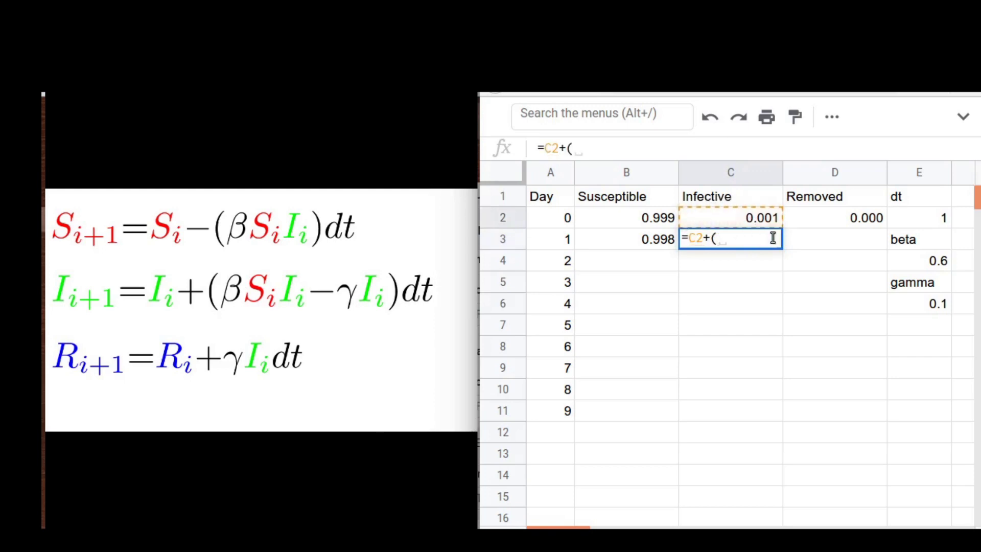
{"action": "left_click", "coordinate": [937, 260]}
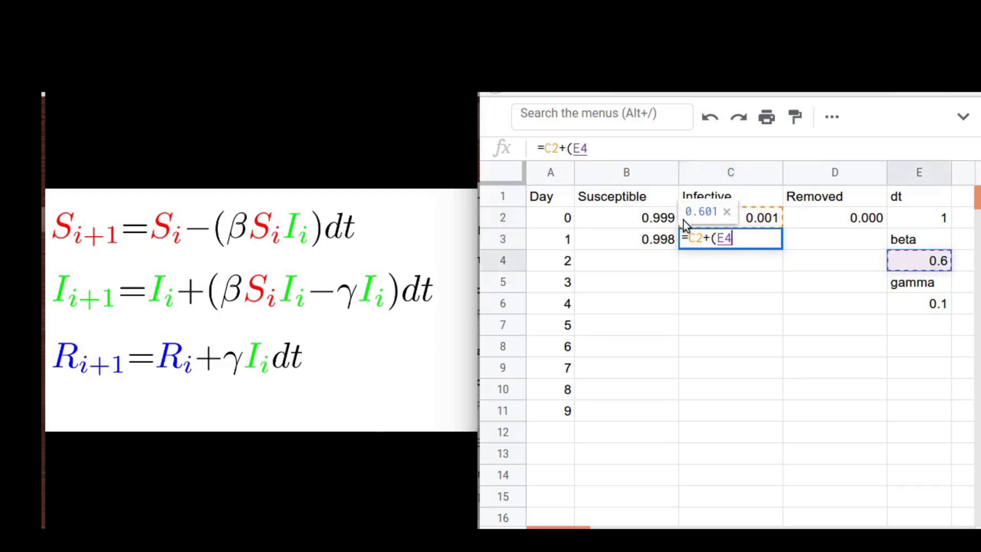
{"action": "left_click", "coordinate": [718, 238]}
{"action": "type", "text": "$"}
{"action": "left_click", "coordinate": [731, 238]}
{"action": "type", "text": "$4*"}
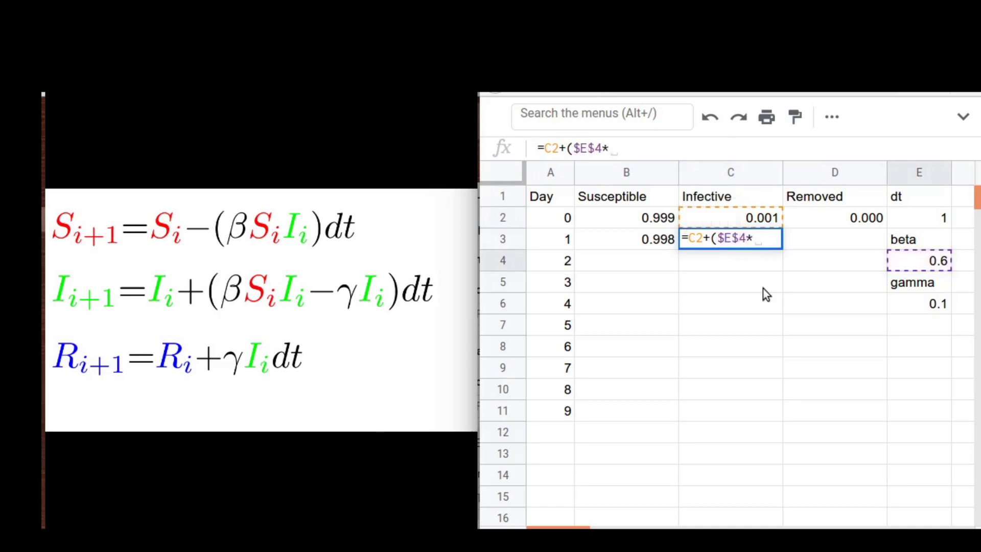
{"action": "left_click", "coordinate": [656, 218]}
{"action": "type", "text": "*"}
{"action": "left_click", "coordinate": [716, 220]}
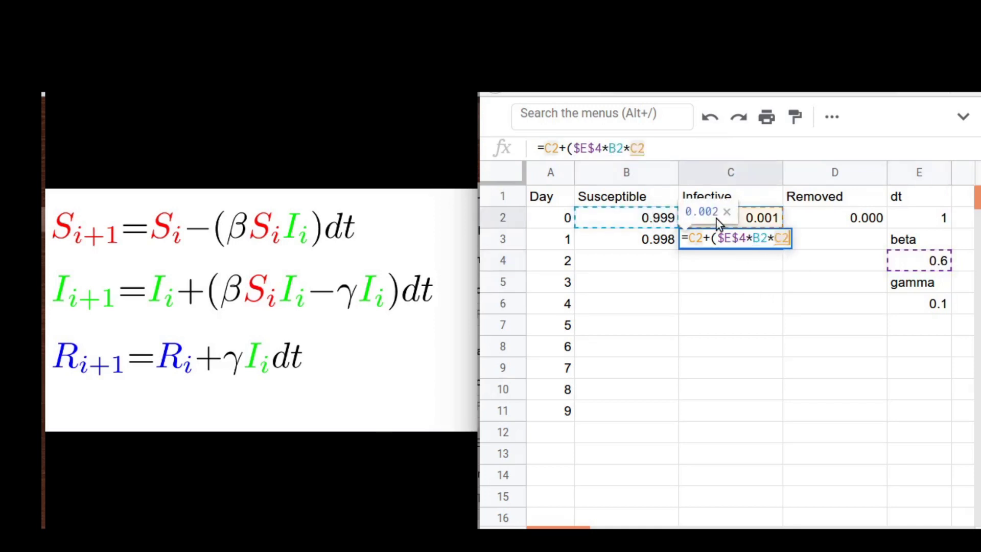
Step: Finish C3 with -$E$6*C2)*$E$2, giving 0.001
{"action": "type", "text": "-"}
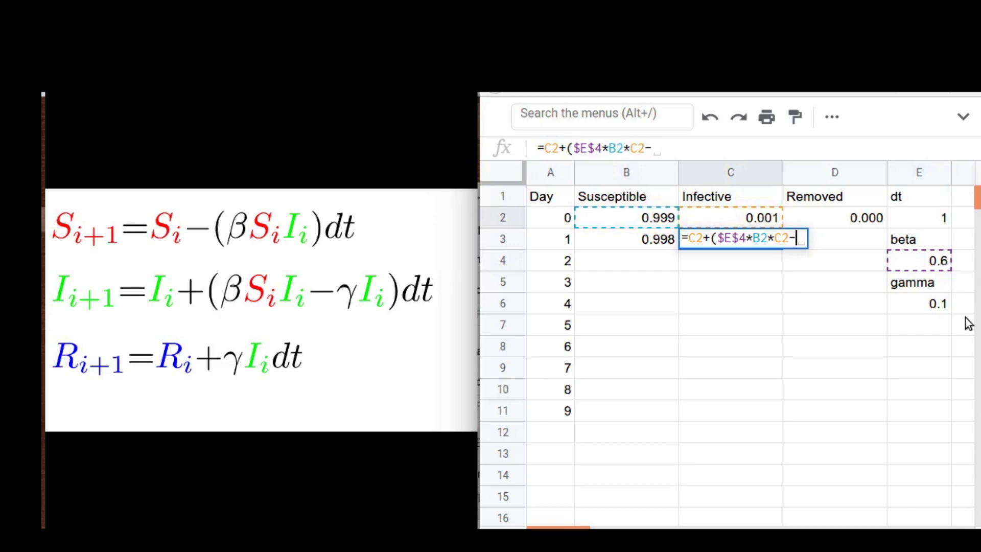
{"action": "left_click", "coordinate": [936, 305]}
{"action": "key", "text": "F4"}
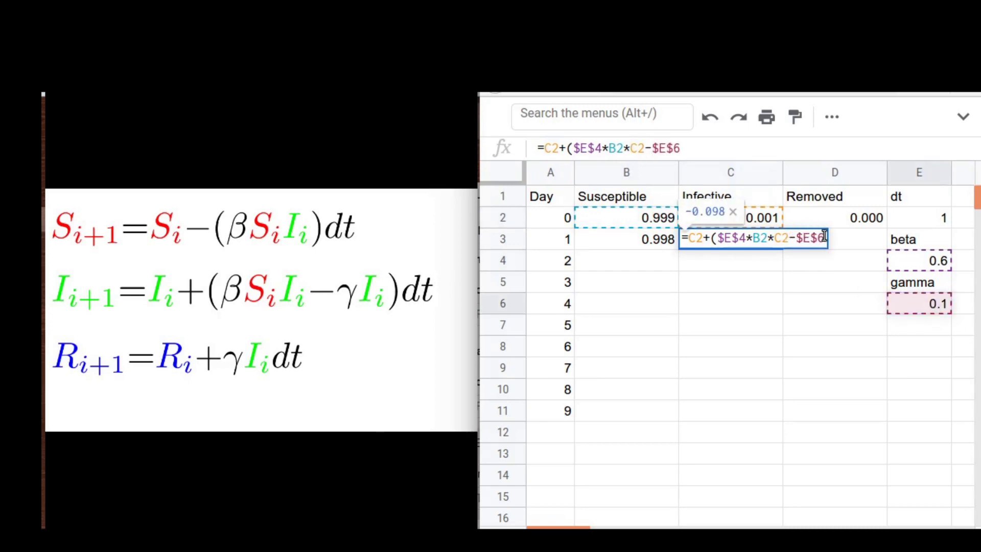
{"action": "type", "text": "*"}
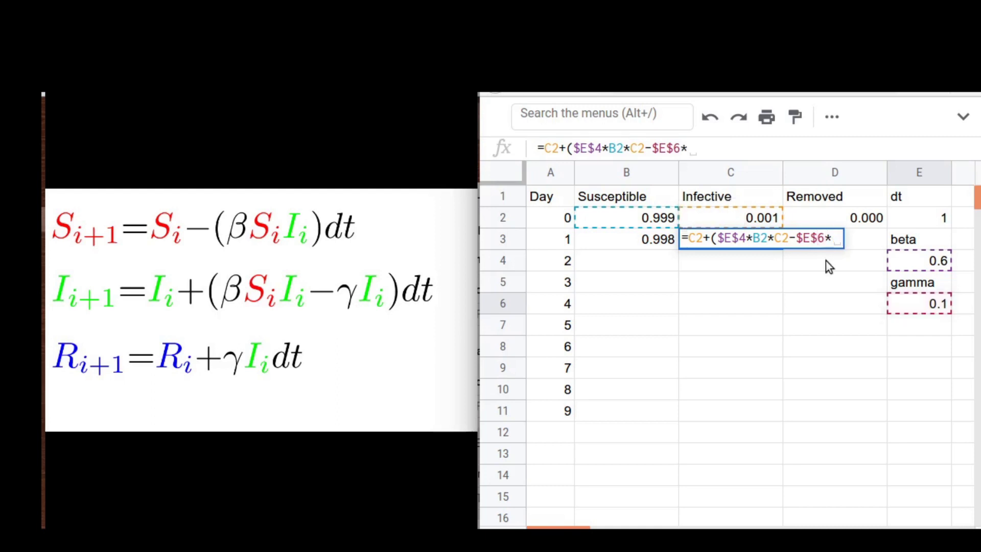
{"action": "left_click", "coordinate": [744, 221]}
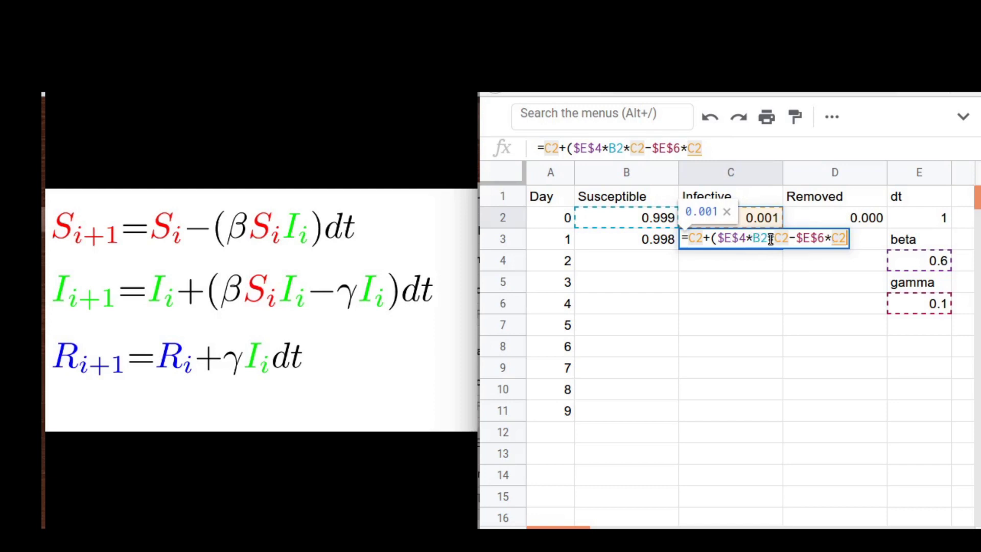
{"action": "type", "text": ")"}
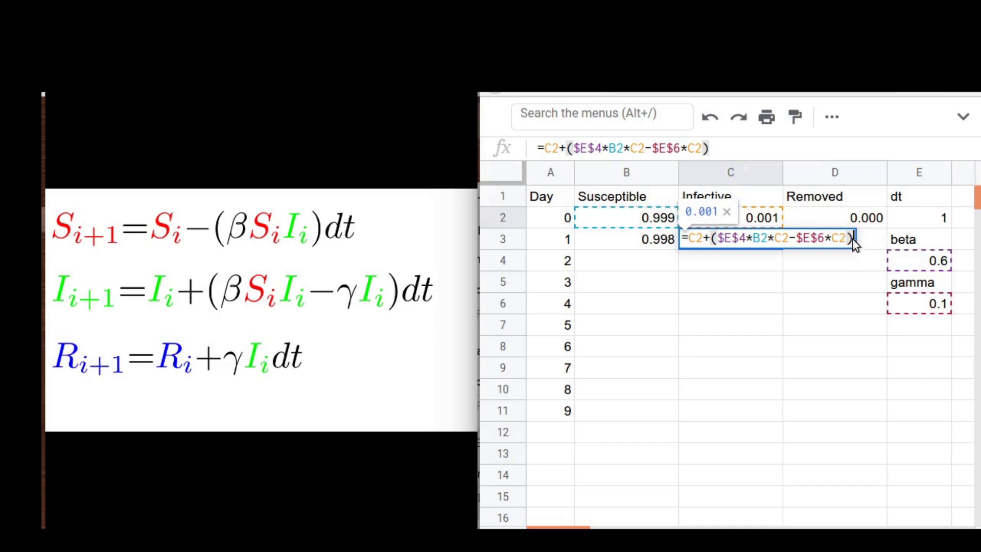
{"action": "type", "text": "*"}
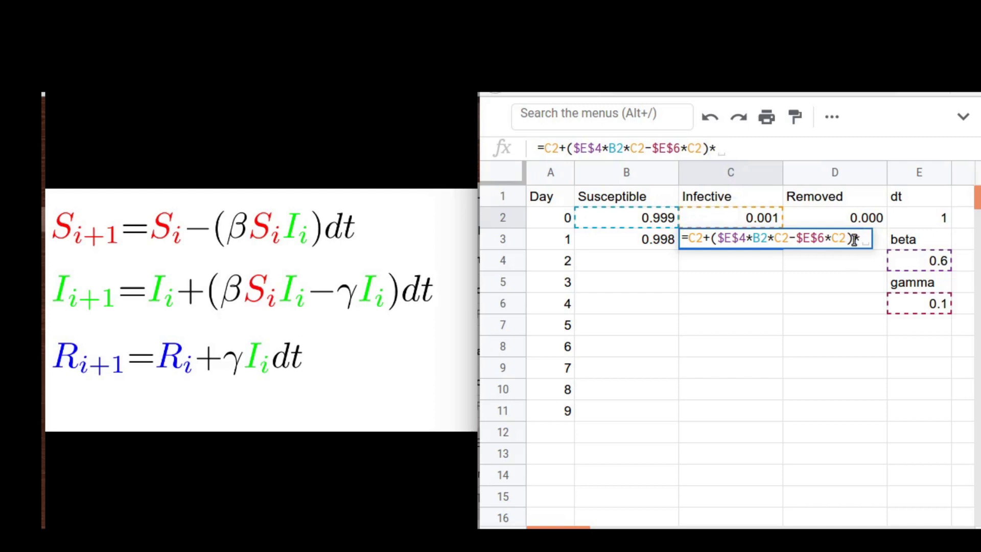
{"action": "left_click", "coordinate": [940, 219]}
{"action": "left_click", "coordinate": [860, 239]}
{"action": "type", "text": "$E$2"}
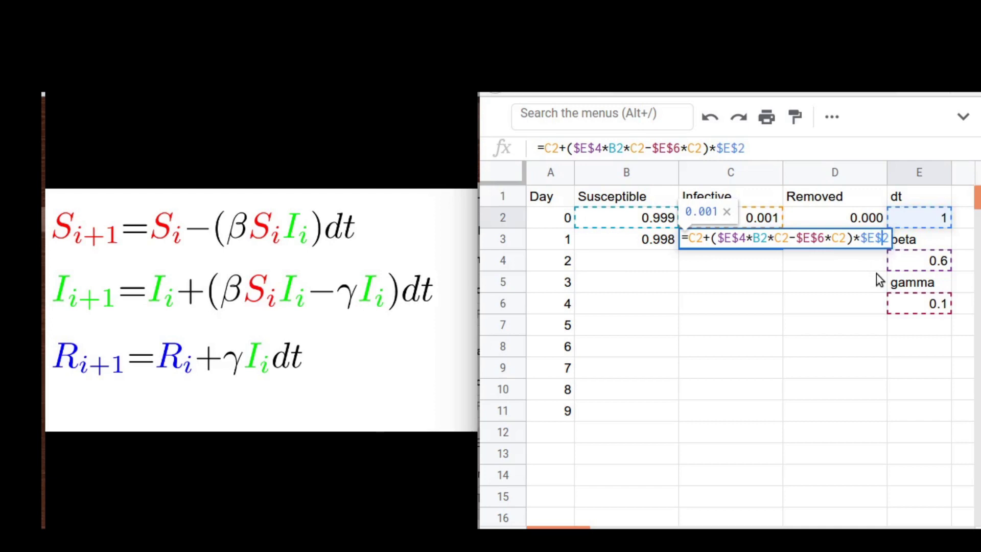
{"action": "key", "text": "Return"}
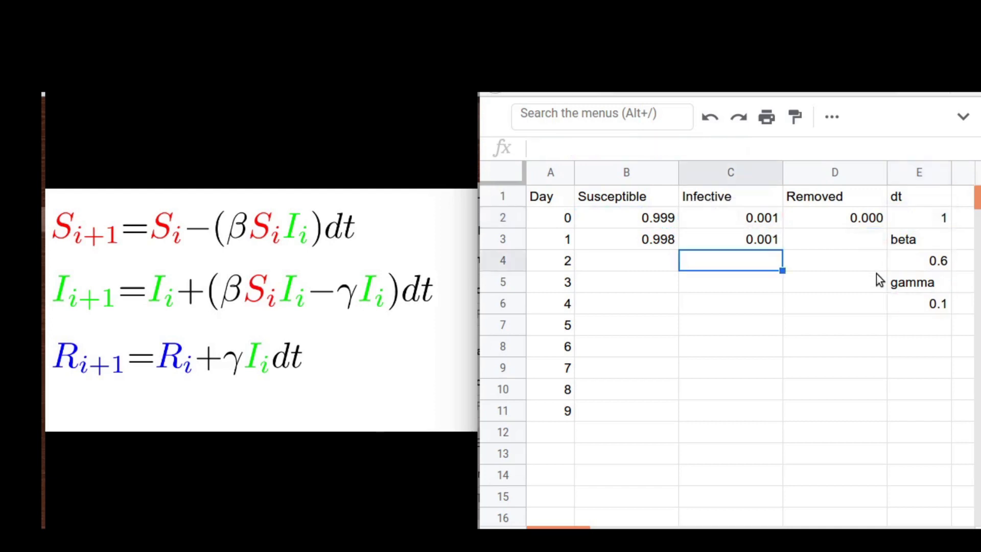
Step: Enter =1-B3-C3 in D3 for day 1's Removed value, showing 0.000
{"action": "left_click", "coordinate": [724, 240]}
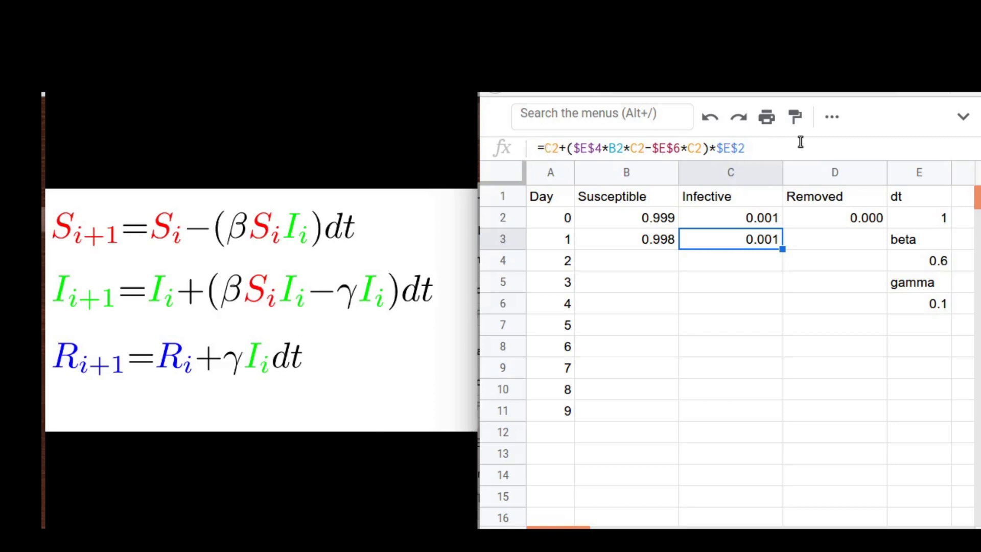
{"action": "left_click", "coordinate": [818, 241]}
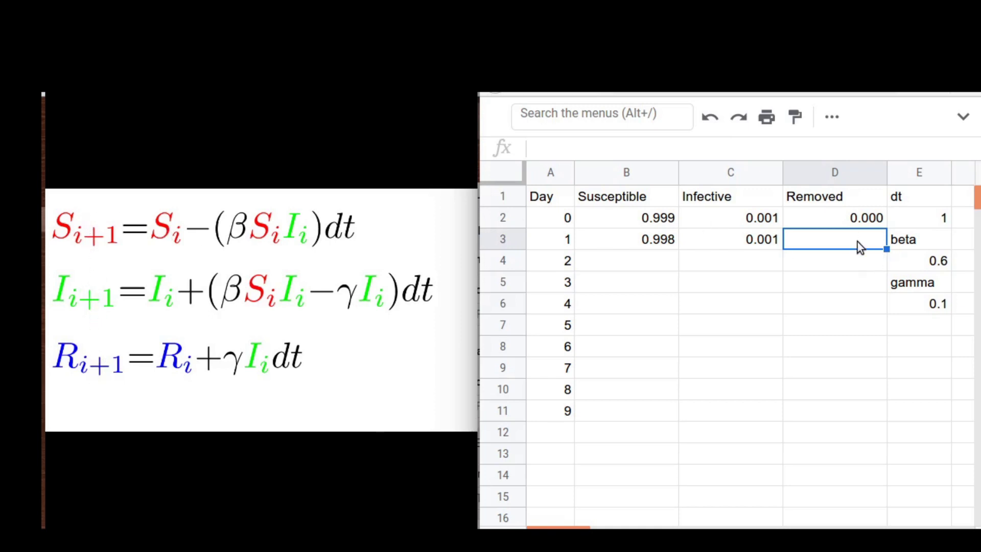
{"action": "type", "text": "=1-"}
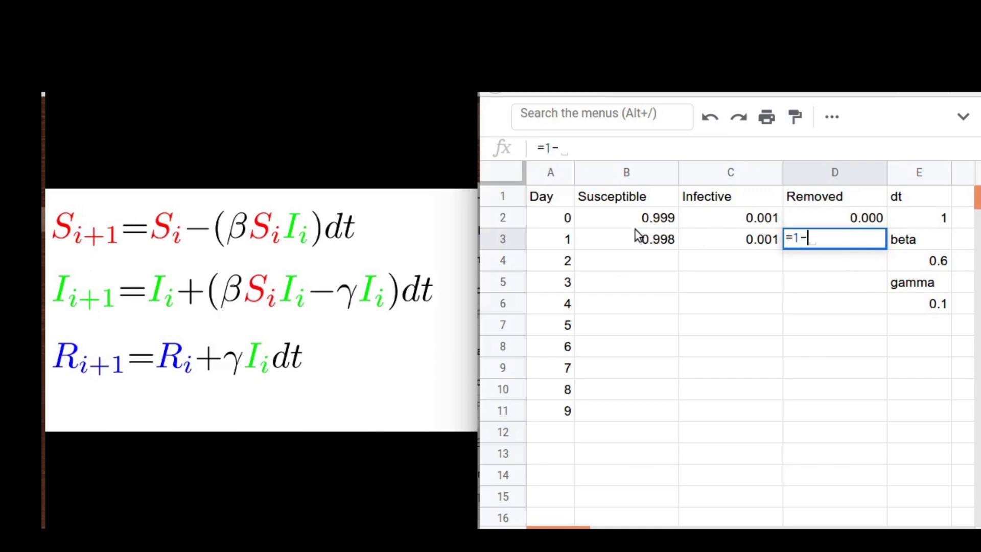
{"action": "left_click", "coordinate": [632, 240]}
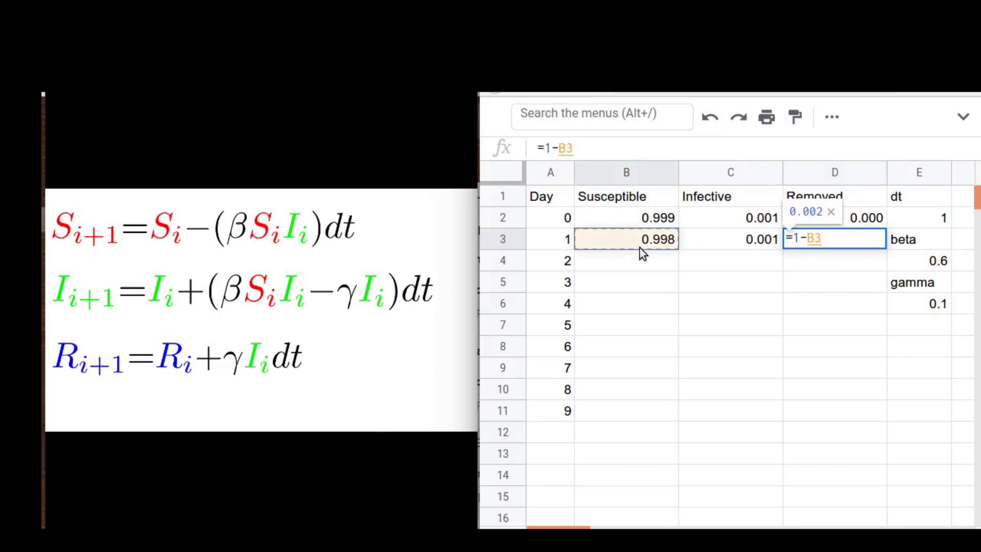
{"action": "type", "text": "-"}
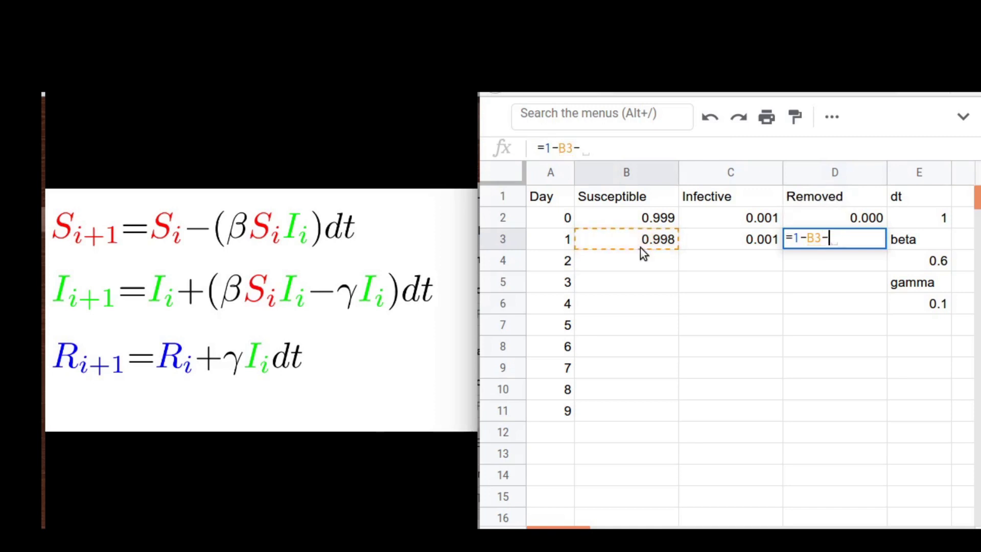
{"action": "left_click", "coordinate": [721, 240]}
{"action": "key", "text": "Return"}
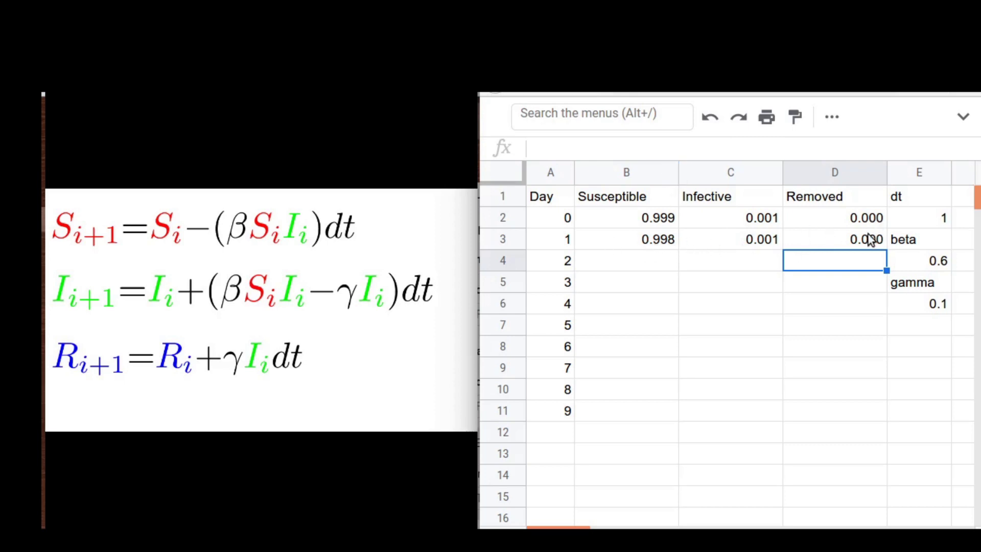
Step: Fill the Day, Susceptible, Infective and Removed formulas down through day 33
{"action": "left_click", "coordinate": [658, 244]}
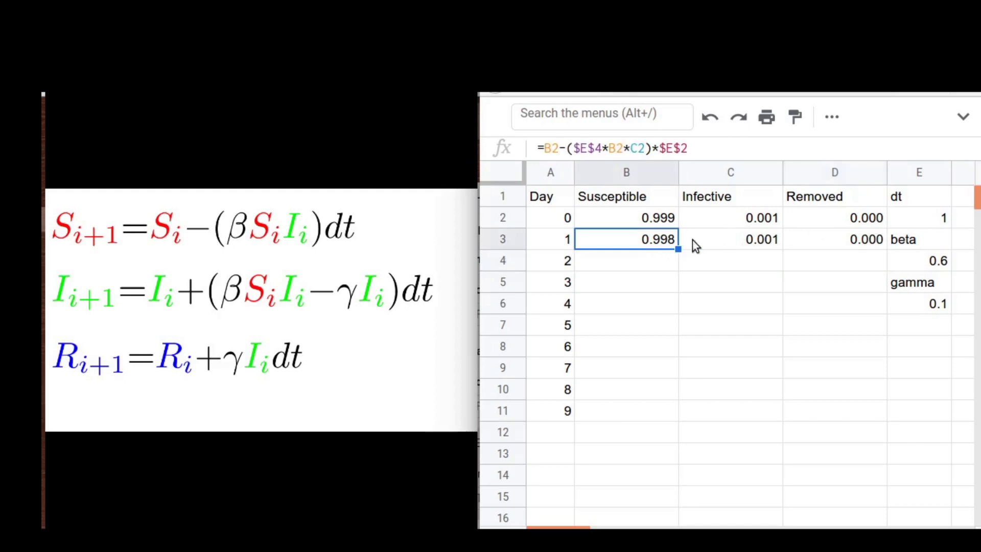
{"action": "left_click", "coordinate": [848, 238], "text": "shift"}
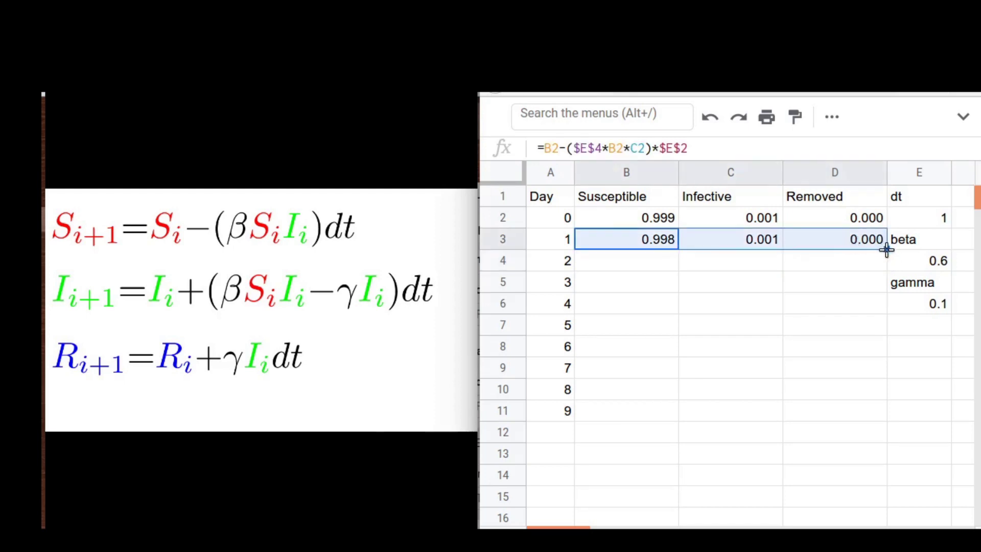
{"action": "left_click_drag", "start_coordinate": [887, 248], "coordinate": [877, 429]}
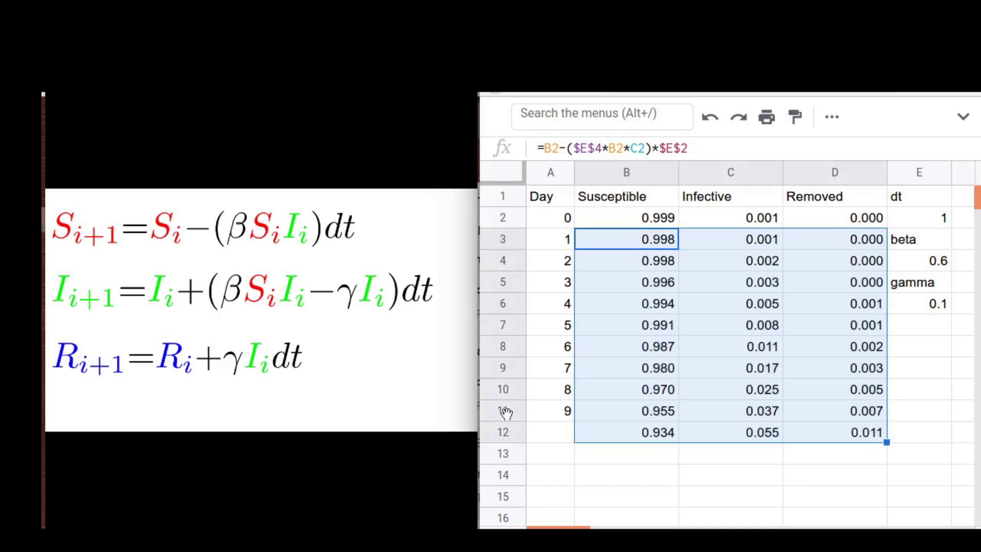
{"action": "left_click", "coordinate": [545, 418]}
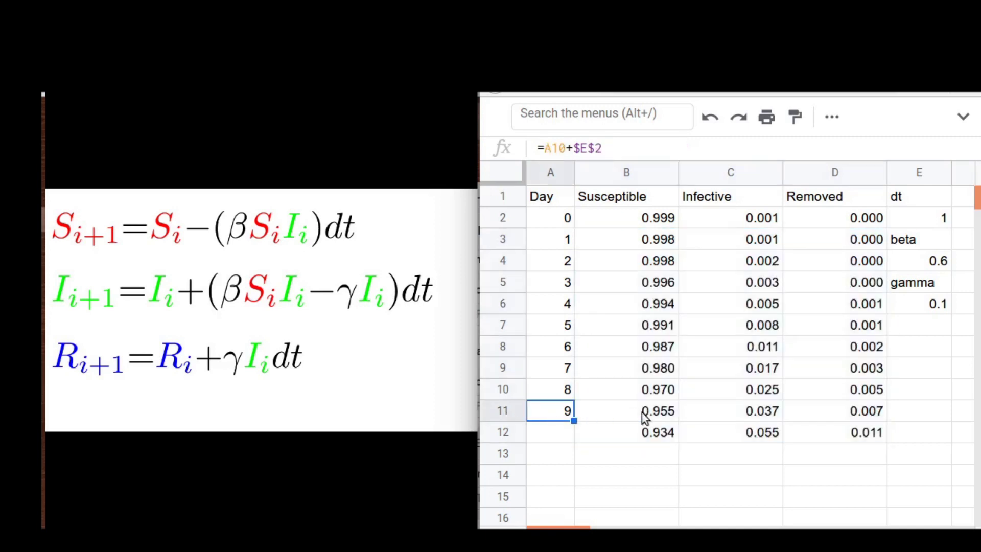
{"action": "left_click", "coordinate": [850, 412], "text": "shift"}
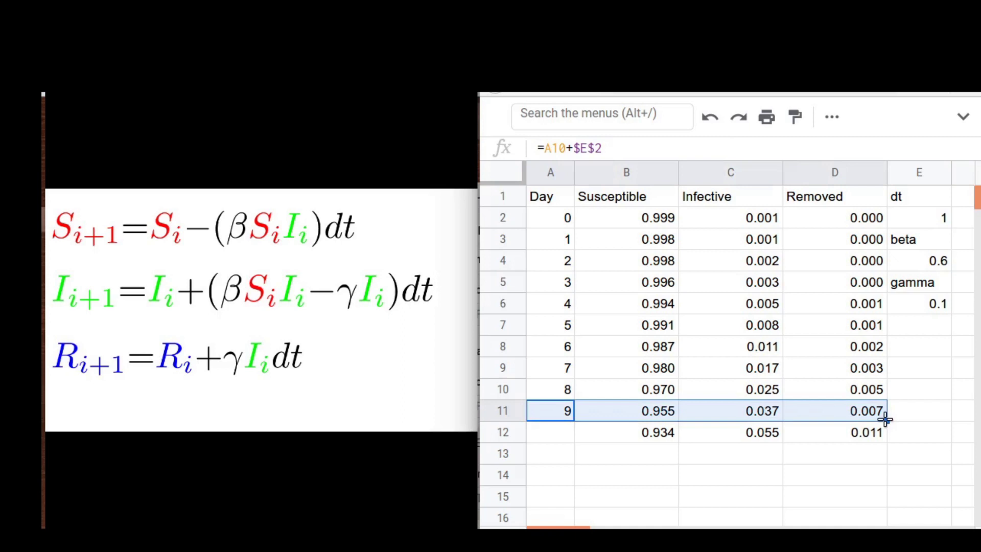
{"action": "left_click_drag", "start_coordinate": [886, 420], "coordinate": [851, 476]}
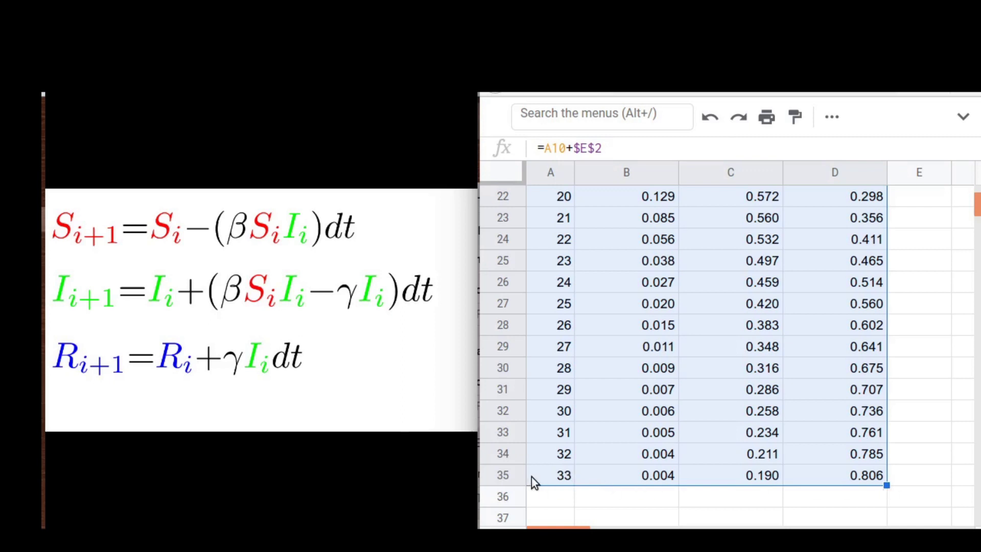
Step: Select columns A through D as the chart data
{"action": "scroll", "coordinate": [758, 411], "scroll_direction": "up", "scroll_amount": 7}
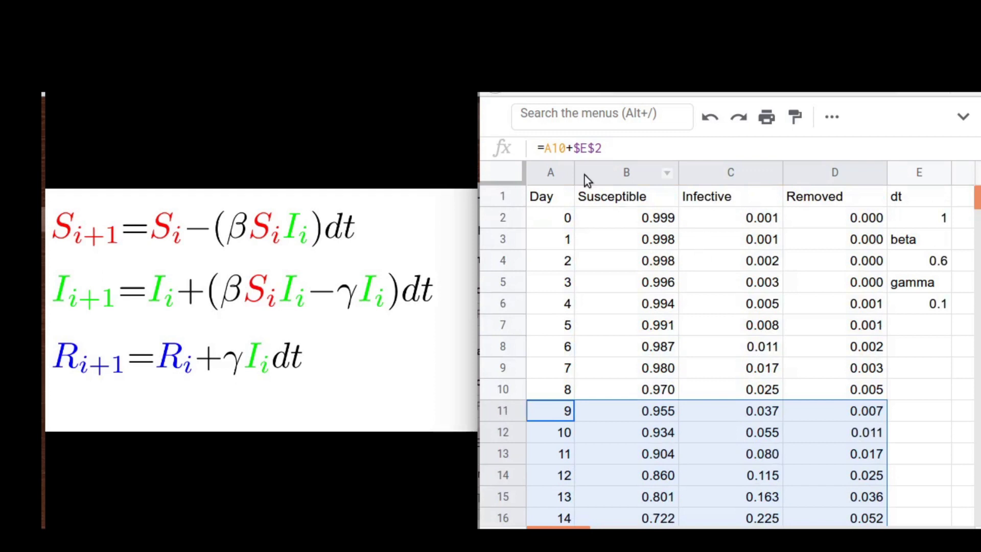
{"action": "left_click", "coordinate": [539, 178]}
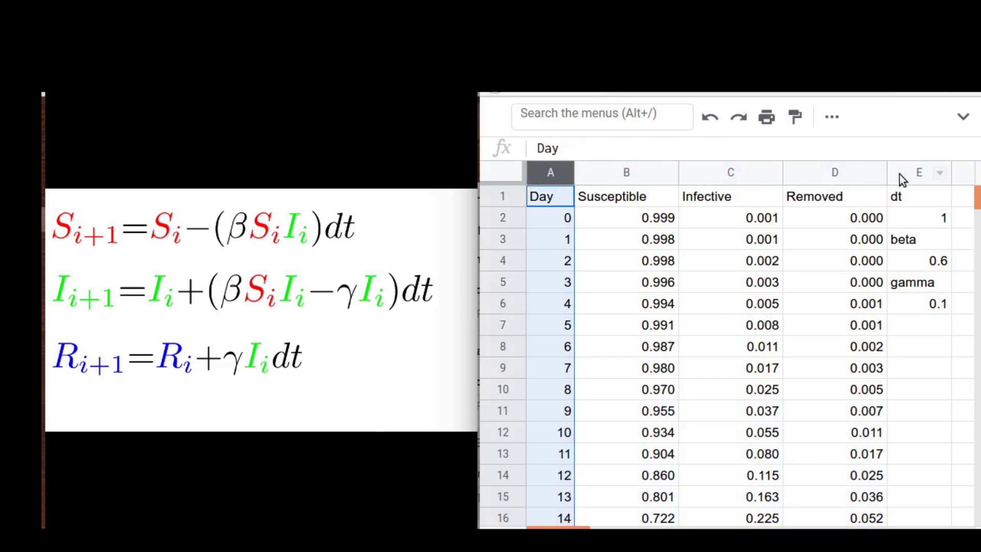
{"action": "left_click", "coordinate": [827, 172], "text": "shift"}
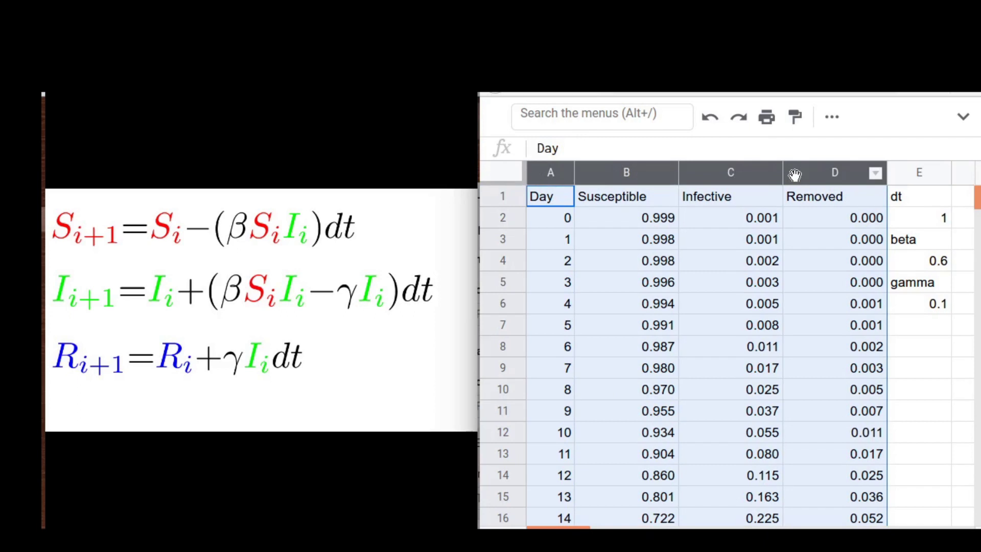
Step: Insert a line chart of A1:D35 with Day as the x-axis
{"action": "left_click", "coordinate": [962, 123]}
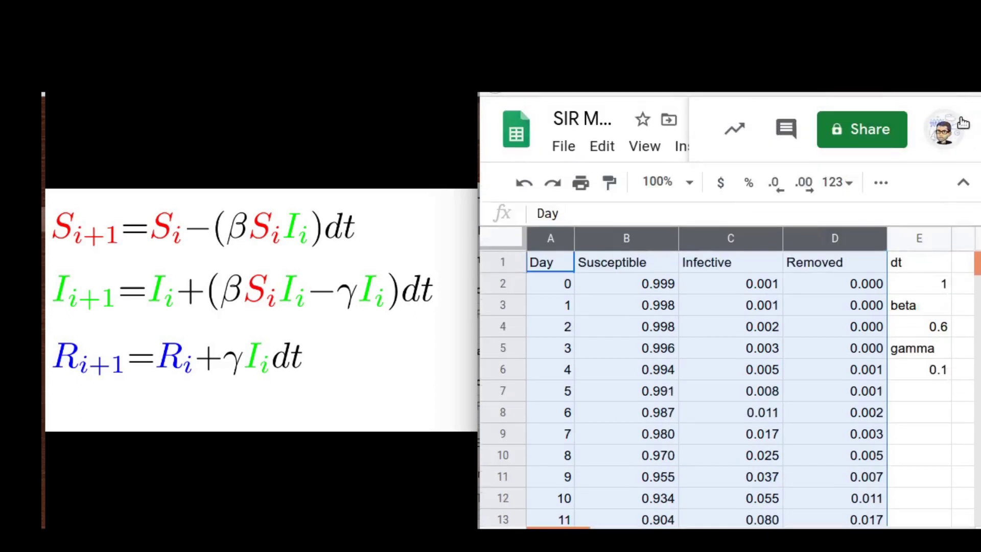
{"action": "left_click", "coordinate": [672, 148]}
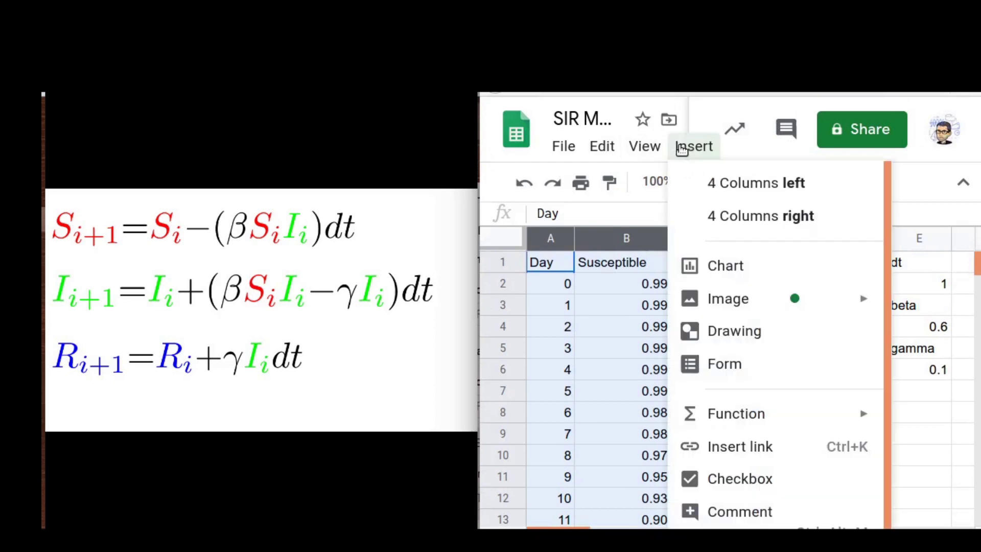
{"action": "left_click", "coordinate": [720, 268]}
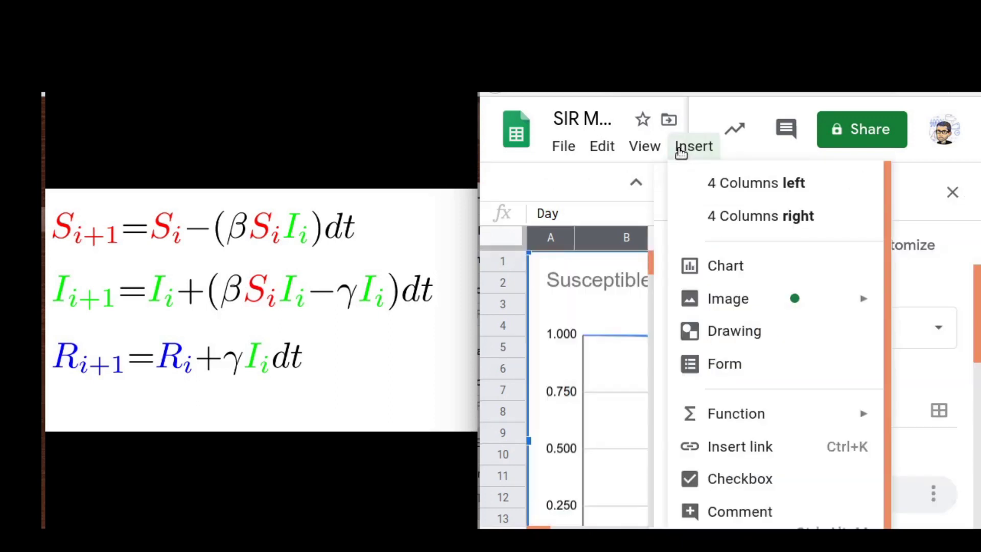
{"action": "left_click", "coordinate": [681, 150]}
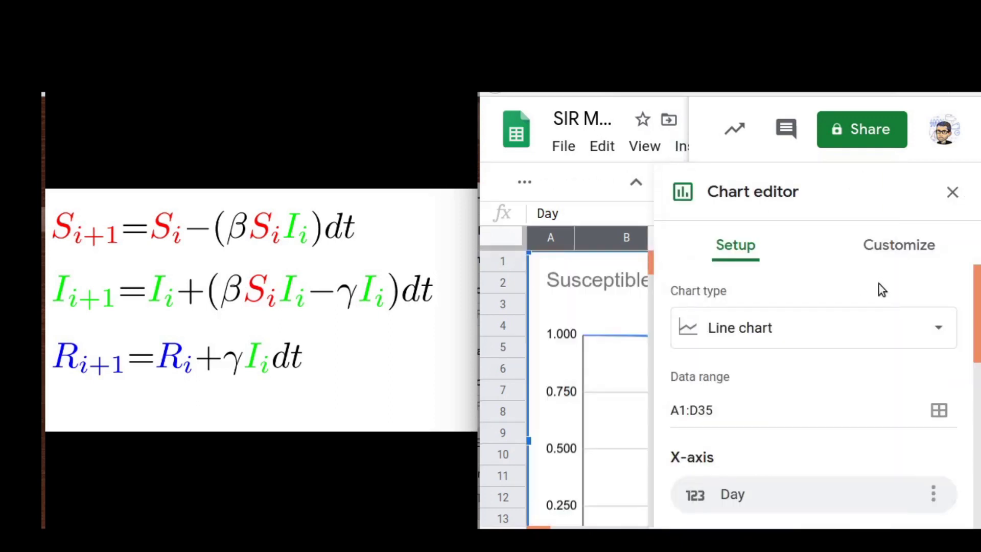
Step: Keep Line chart as the SIR chart's type and close the chart editor
{"action": "left_click", "coordinate": [867, 330]}
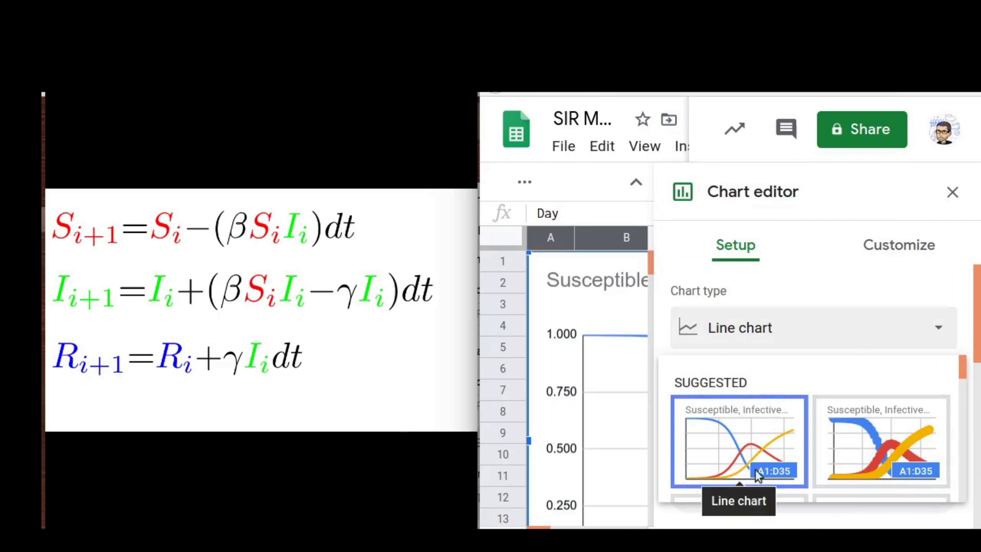
{"action": "left_click", "coordinate": [789, 412]}
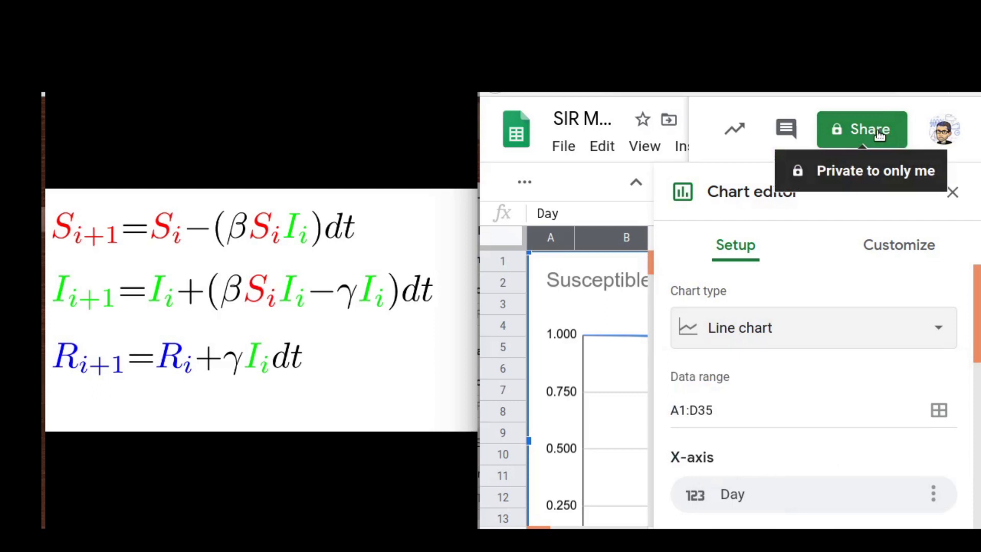
{"action": "left_click", "coordinate": [952, 192]}
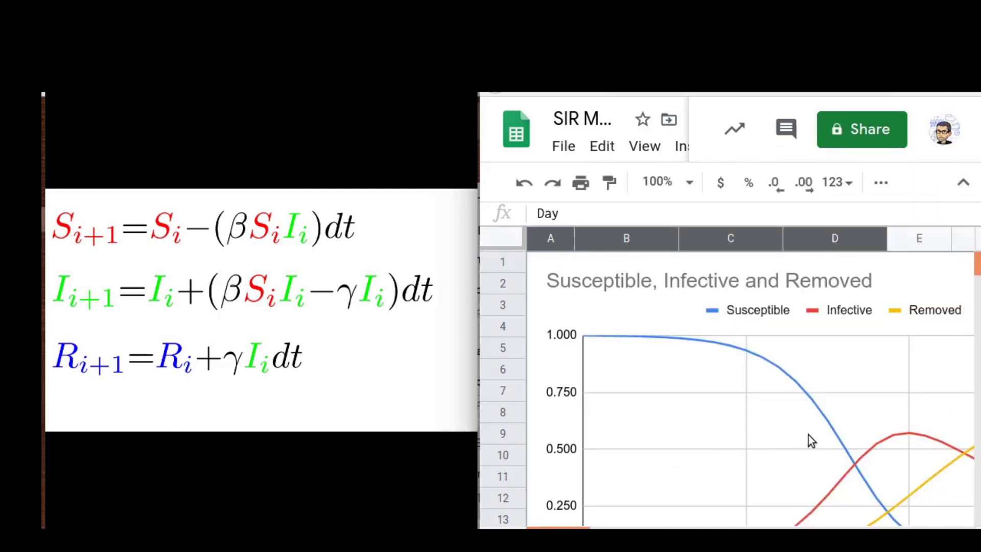
{"action": "left_click", "coordinate": [676, 296]}
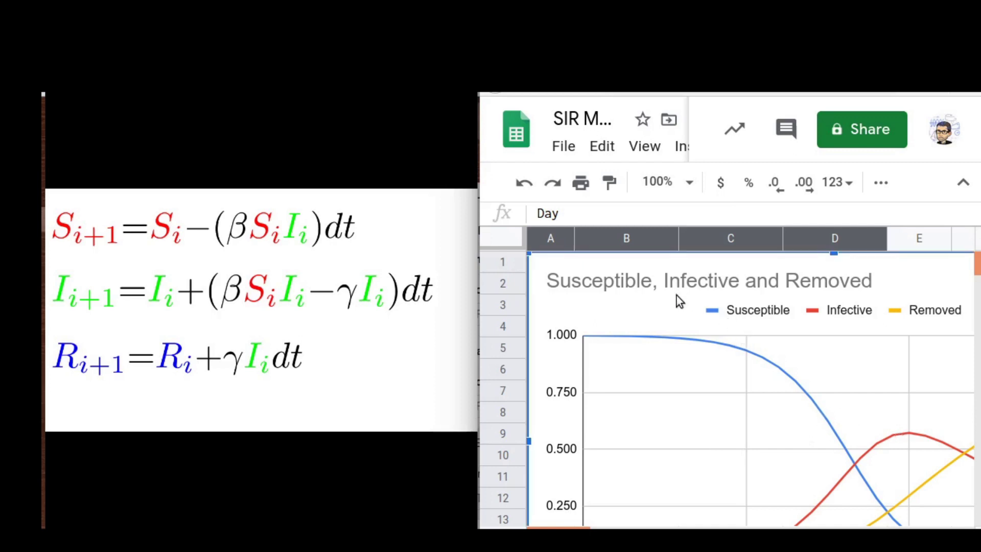
Step: Shrink the chart and move it down so rows 2–3 and the beta and gamma values show
{"action": "left_click_drag", "start_coordinate": [535, 259], "coordinate": [583, 302]}
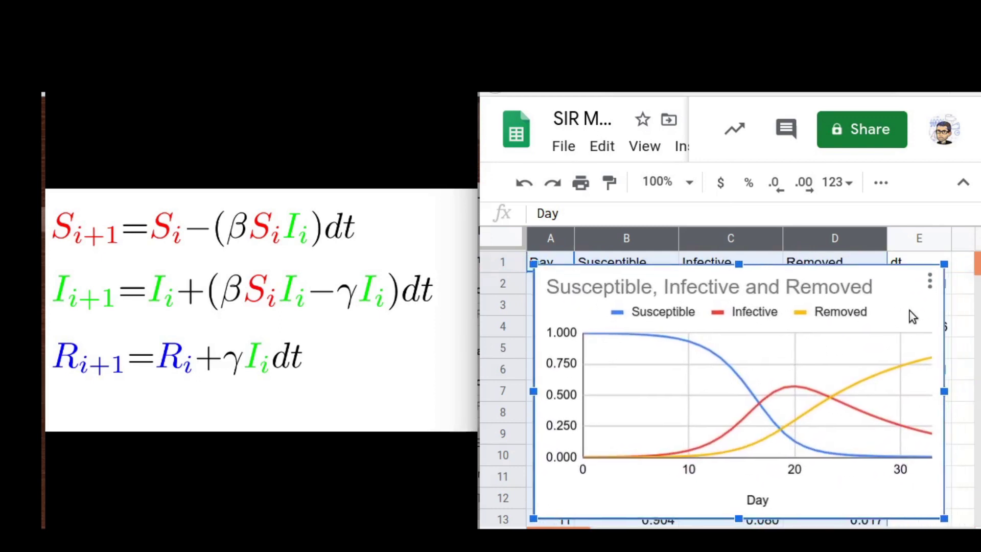
{"action": "left_click_drag", "start_coordinate": [910, 301], "coordinate": [908, 326]}
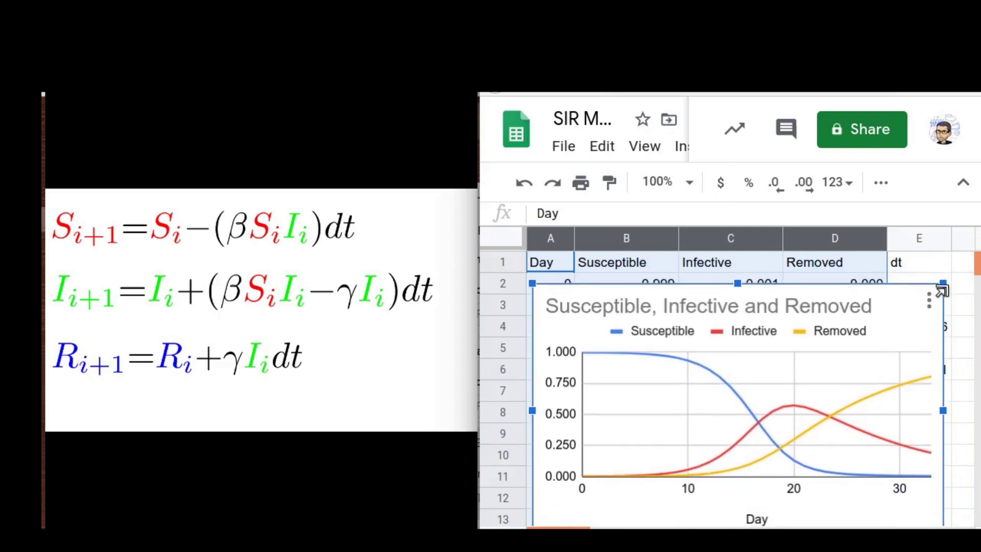
{"action": "left_click_drag", "start_coordinate": [939, 286], "coordinate": [851, 316]}
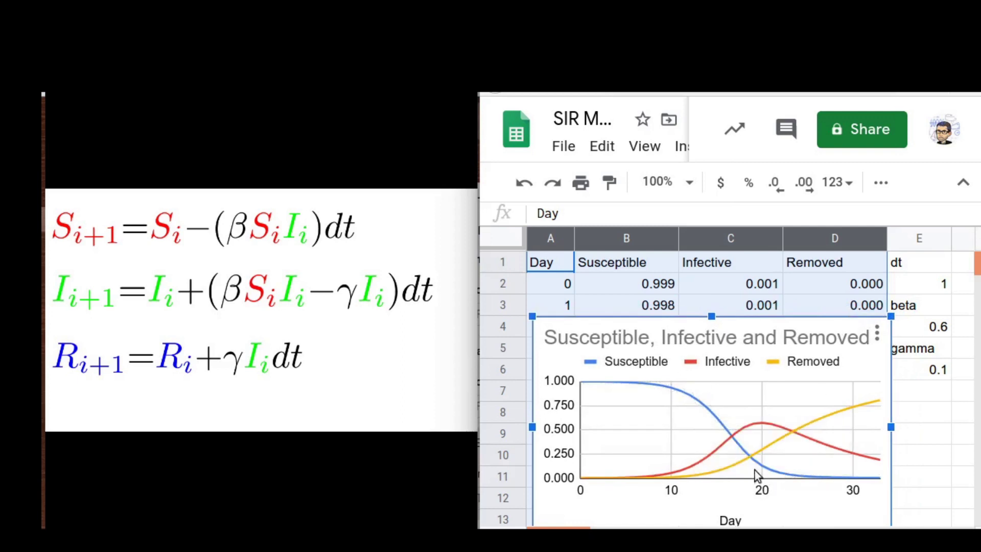
{"action": "mouse_move", "coordinate": [752, 423]}
Step: Change beta in E4 to 0.8 and check the chart's Infective curve
{"action": "left_click", "coordinate": [943, 331]}
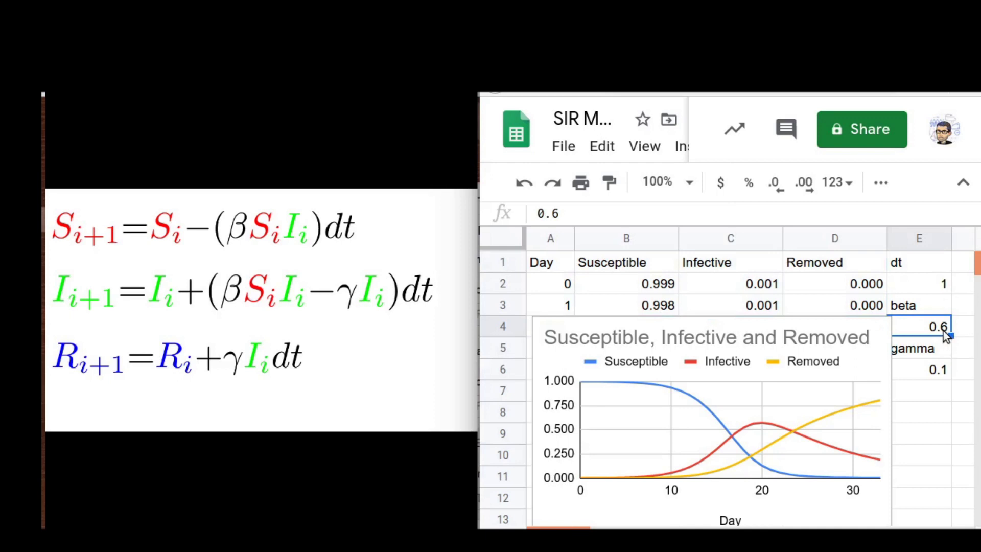
{"action": "key", "text": "BackSpace"}
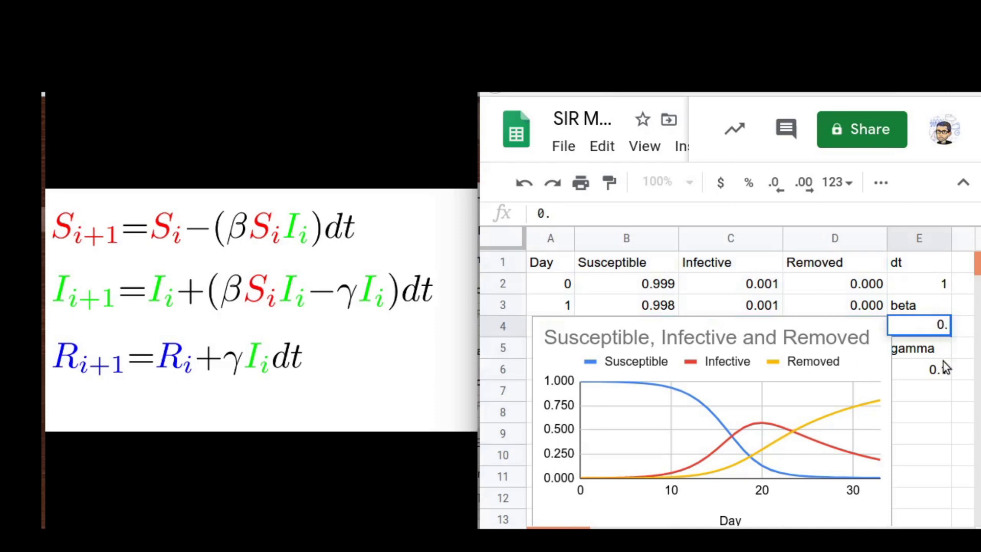
{"action": "type", "text": "8"}
{"action": "key", "text": "Return"}
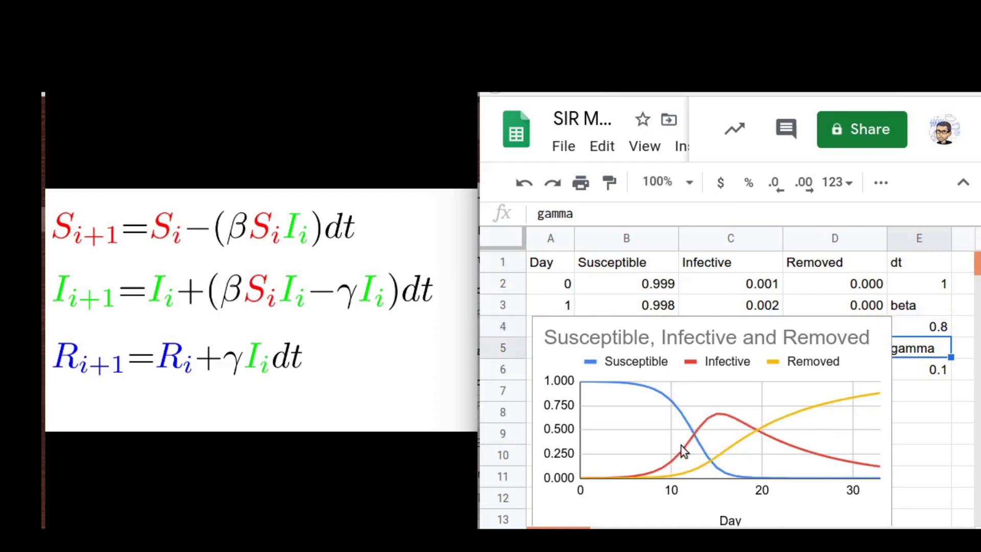
{"action": "left_click", "coordinate": [716, 415]}
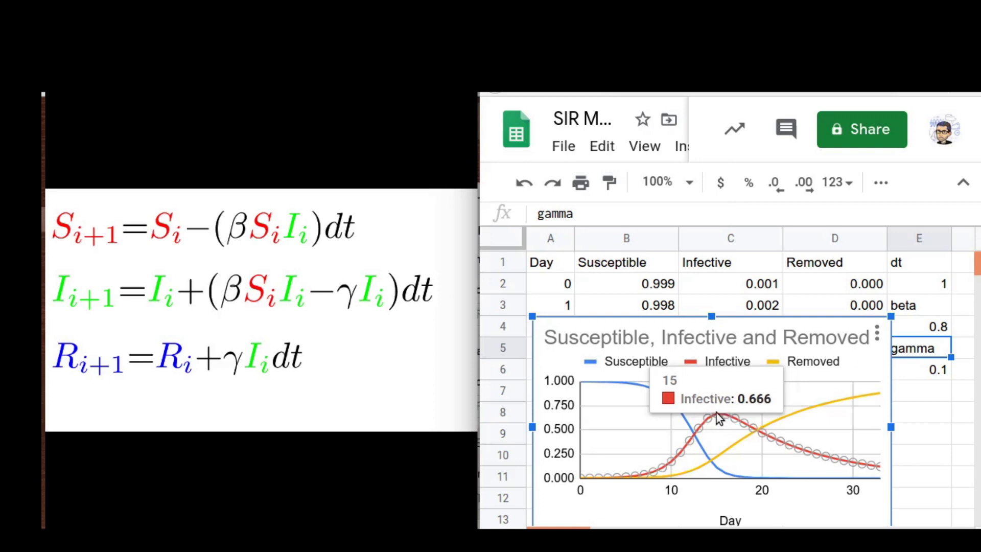
Step: Raise beta in E4 to 1 and inspect the Infective peak on the chart
{"action": "double_click", "coordinate": [945, 325]}
{"action": "key", "text": "BackSpace"}
{"action": "key", "text": "BackSpace"}
{"action": "key", "text": "BackSpace"}
{"action": "type", "text": "1"}
{"action": "key", "text": "Return"}
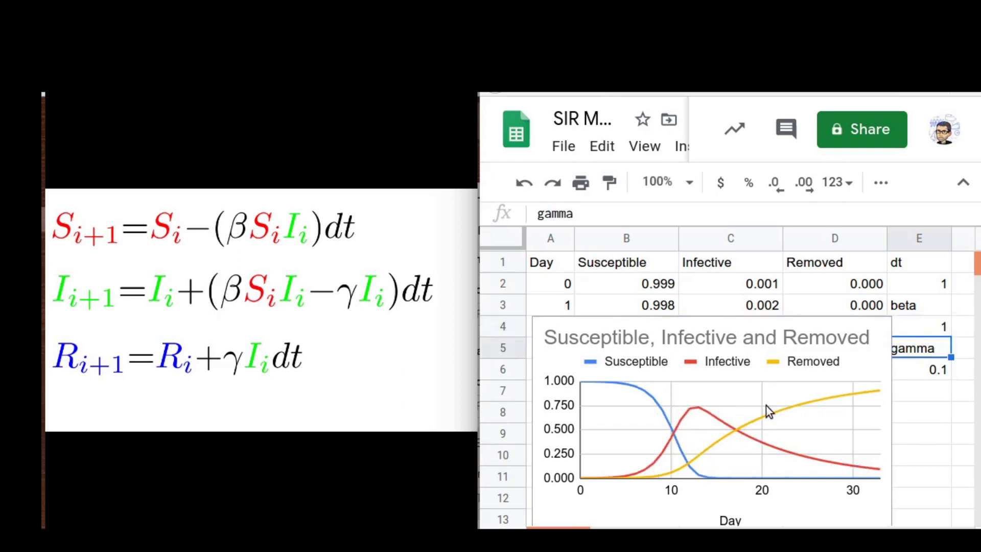
{"action": "left_click", "coordinate": [698, 408]}
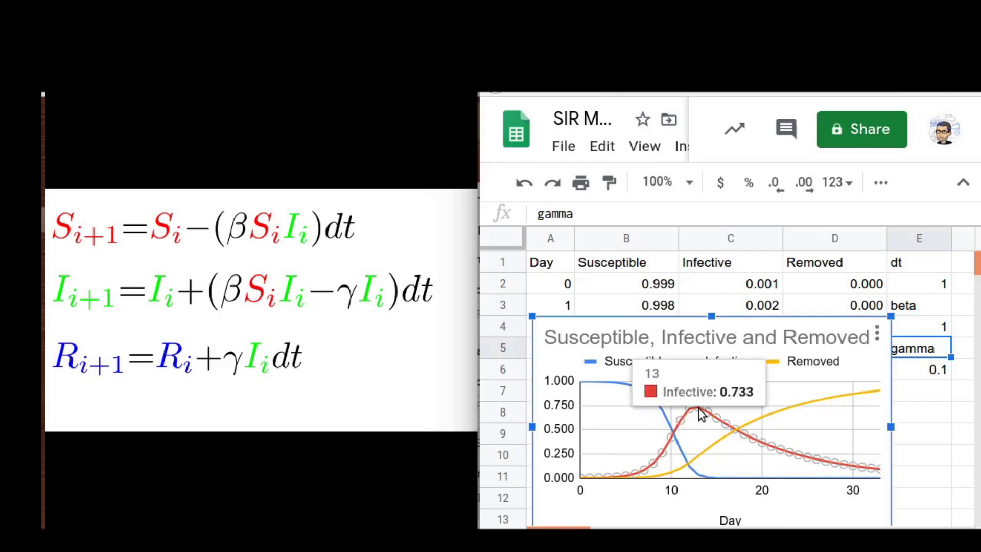
{"action": "mouse_move", "coordinate": [697, 407]}
Step: Set beta in E4 to 2, giving an early sharp Infective peak near 0.9
{"action": "left_click", "coordinate": [943, 325]}
{"action": "type", "text": "1"}
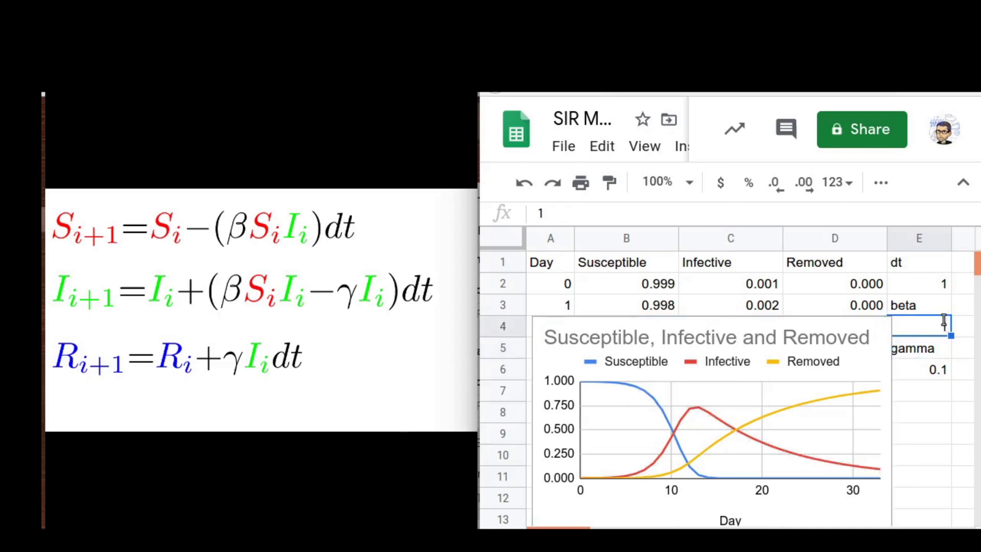
{"action": "key", "text": "BackSpace"}
{"action": "type", "text": "2"}
{"action": "key", "text": "Return"}
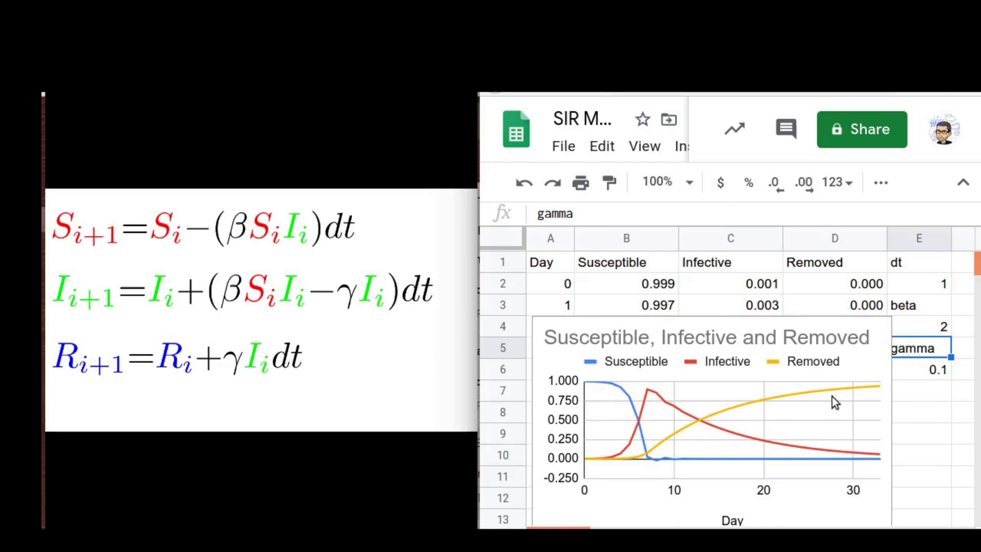
{"action": "left_click", "coordinate": [936, 286]}
Step: Change the time step dt in E2 from 1 to 0.5
{"action": "double_click", "coordinate": [937, 286]}
{"action": "type", "text": "0.2"}
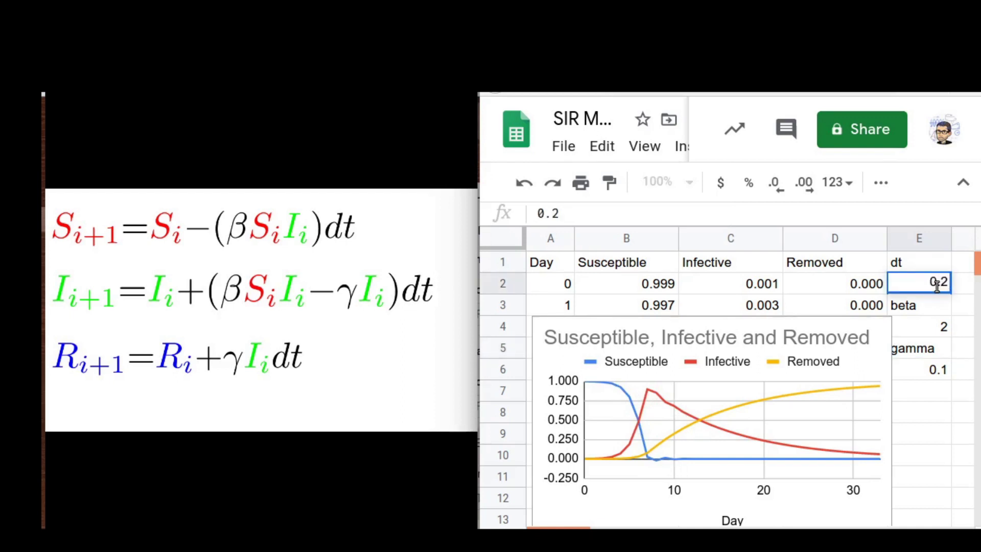
{"action": "key", "text": "BackSpace"}
{"action": "type", "text": "5"}
{"action": "key", "text": "Return"}
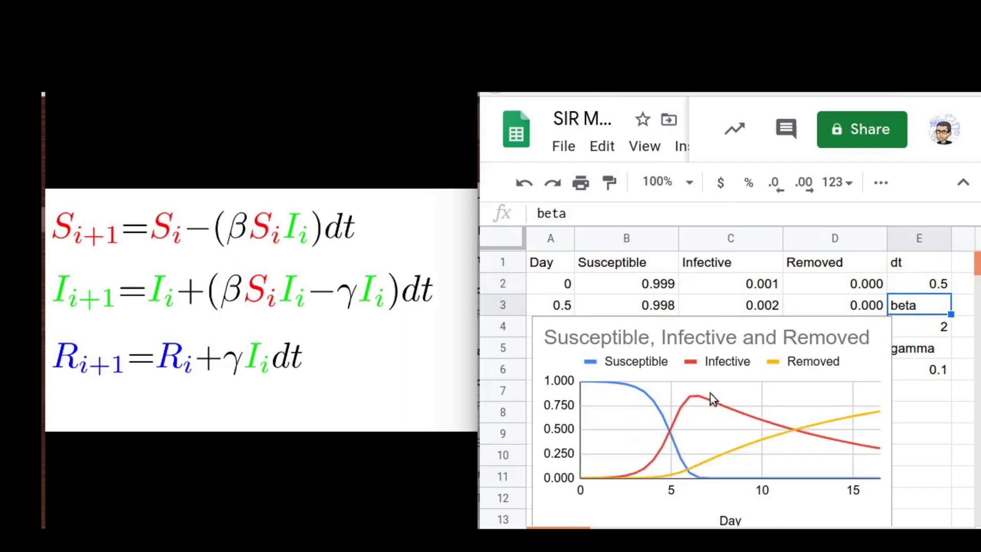
Step: Reduce dt in E2 to 0.25 so days advance in quarter steps
{"action": "left_click", "coordinate": [941, 284]}
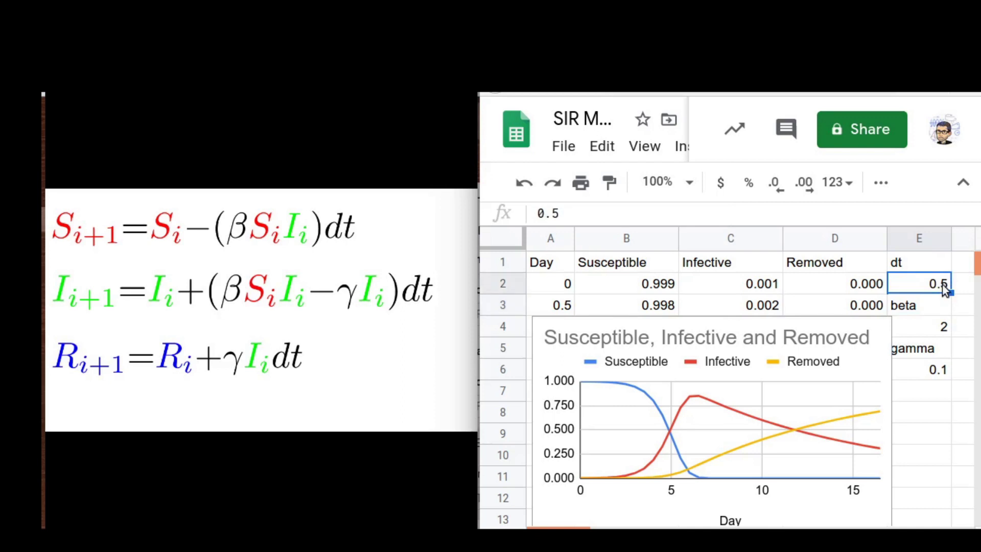
{"action": "double_click", "coordinate": [941, 282]}
{"action": "type", "text": "2"}
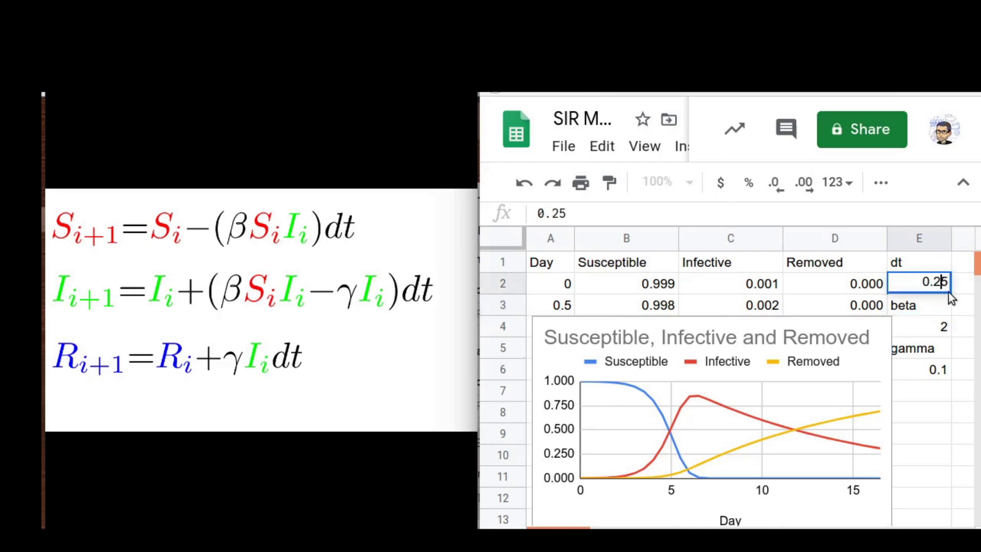
{"action": "key", "text": "Return"}
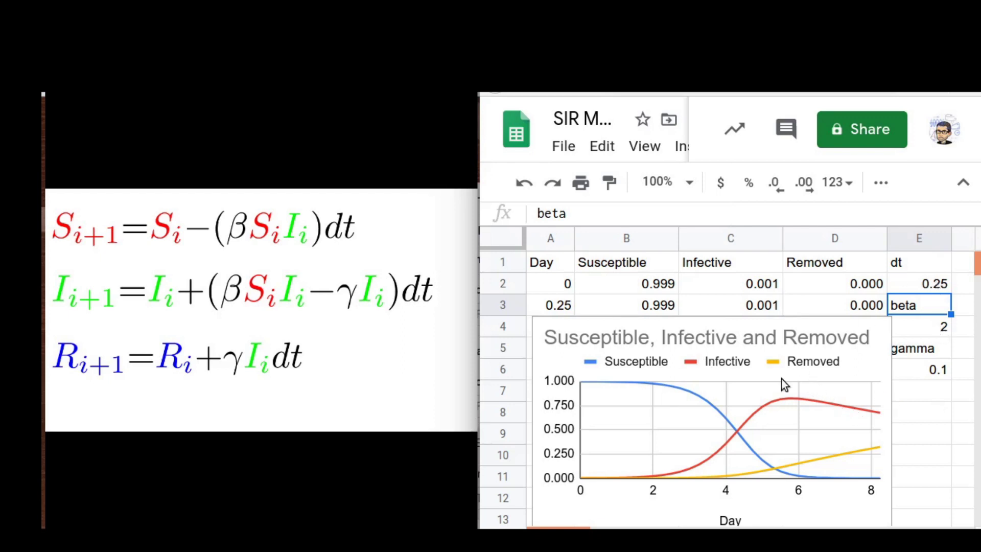
{"action": "left_click", "coordinate": [926, 285]}
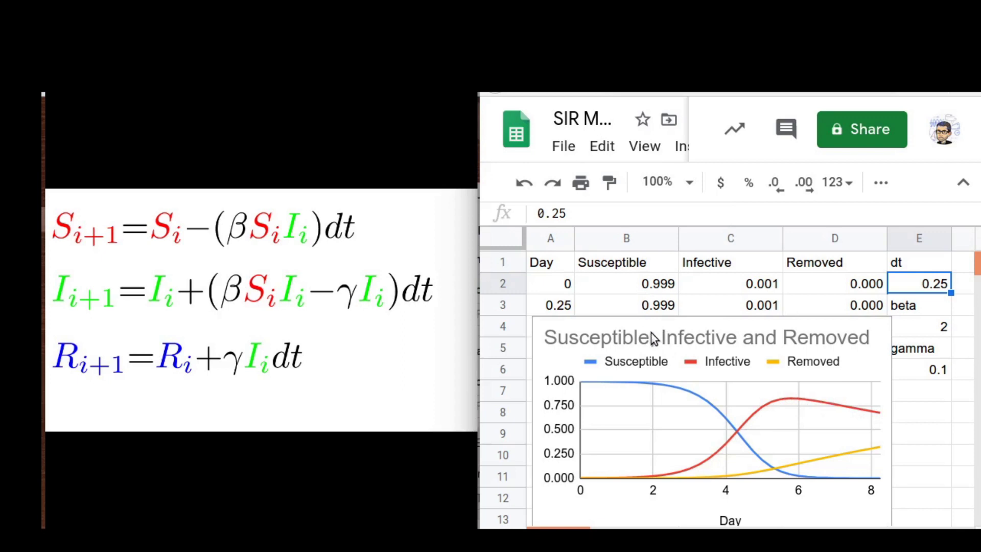
{"action": "left_click", "coordinate": [684, 357]}
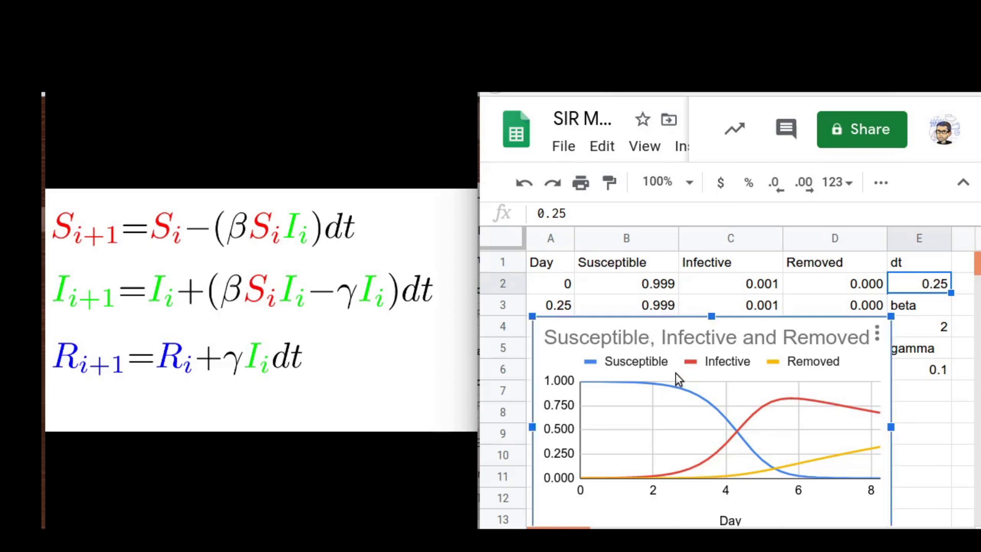
Step: Move the SIR chart higher over the table and enlarge it down to about row 13
{"action": "left_click_drag", "start_coordinate": [679, 372], "coordinate": [683, 397]}
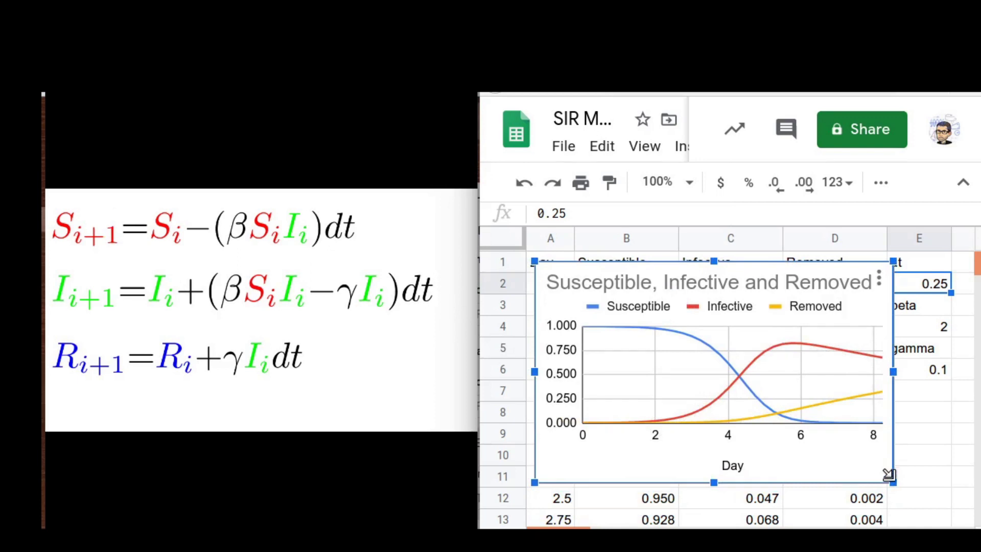
{"action": "left_click_drag", "start_coordinate": [889, 477], "coordinate": [927, 513]}
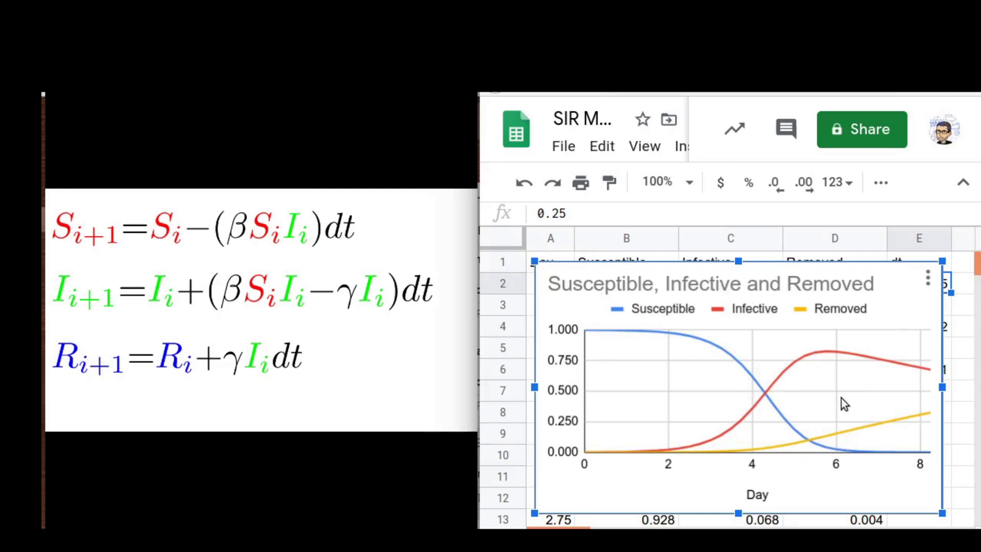
{"action": "scroll", "coordinate": [876, 495], "scroll_direction": "down", "scroll_amount": 9}
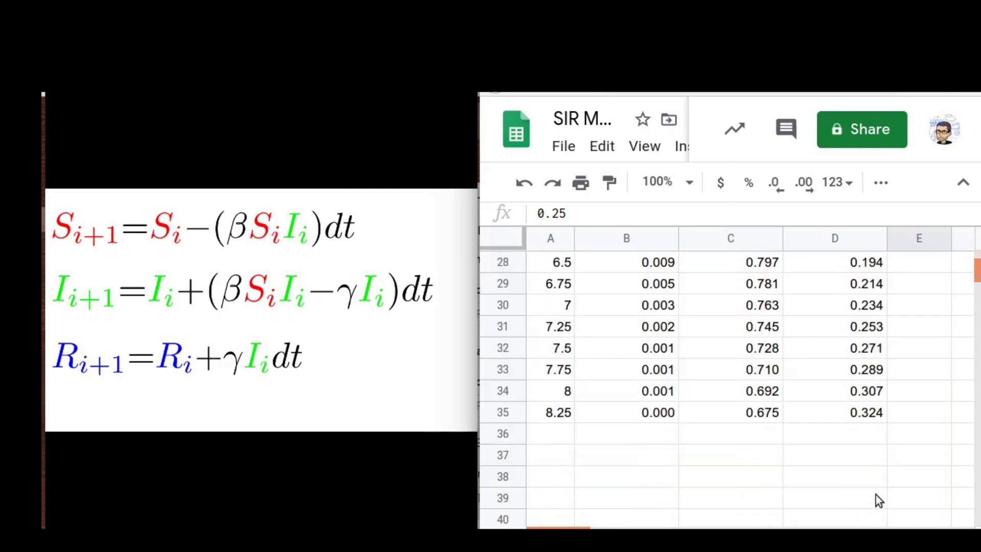
Step: Fill the A35:D35 model formulas down past row 51 to row 56
{"action": "left_click", "coordinate": [546, 411]}
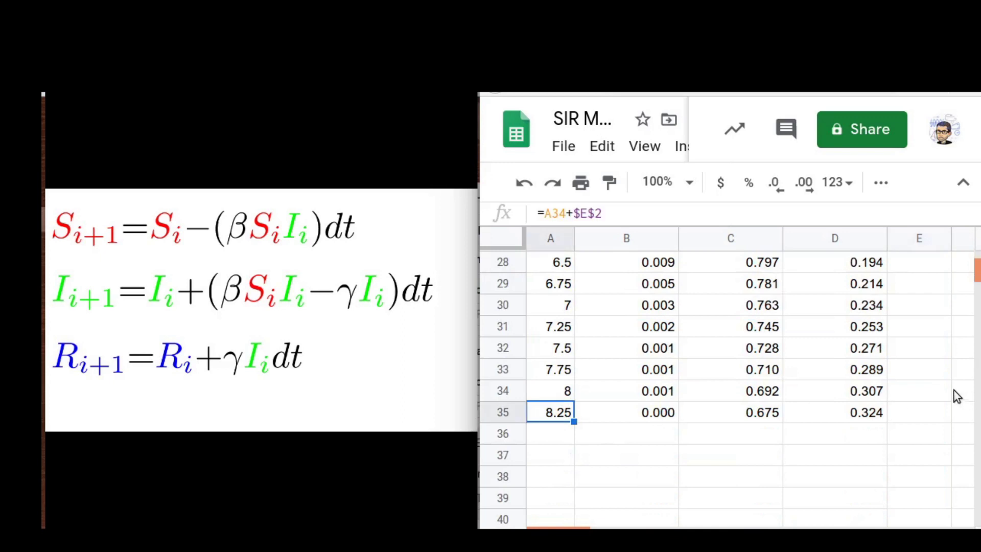
{"action": "left_click", "coordinate": [880, 417], "text": "shift"}
{"action": "left_click_drag", "start_coordinate": [888, 421], "coordinate": [868, 487]}
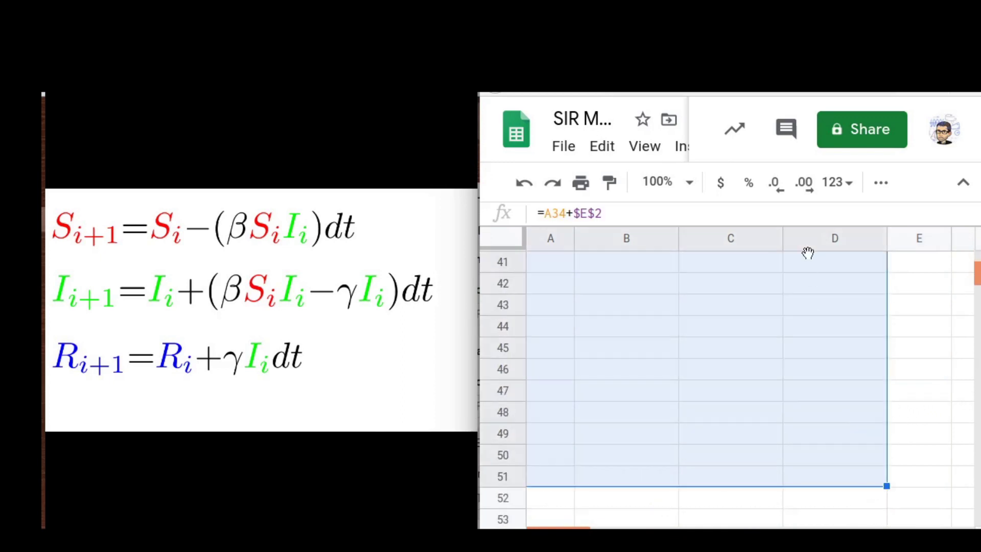
{"action": "scroll", "coordinate": [807, 311], "scroll_direction": "up", "scroll_amount": 3}
{"action": "scroll", "coordinate": [807, 312], "scroll_direction": "down", "scroll_amount": 7}
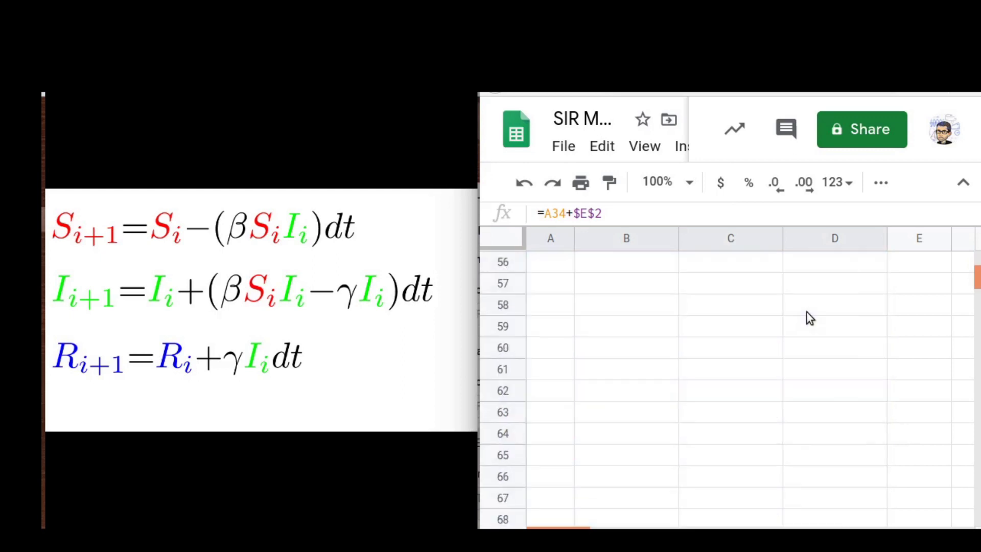
{"action": "scroll", "coordinate": [801, 259], "scroll_direction": "up", "scroll_amount": 4}
{"action": "scroll", "coordinate": [801, 258], "scroll_direction": "right", "scroll_amount": 1}
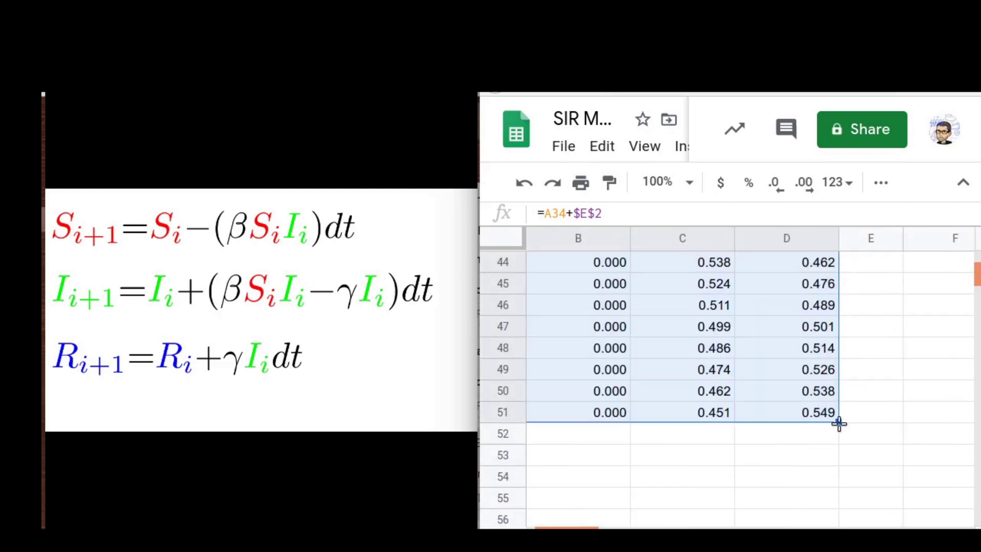
{"action": "scroll", "coordinate": [816, 424], "scroll_direction": "left", "scroll_amount": 1}
{"action": "left_click_drag", "start_coordinate": [886, 420], "coordinate": [887, 527]}
{"action": "scroll", "coordinate": [838, 403], "scroll_direction": "up", "scroll_amount": 15}
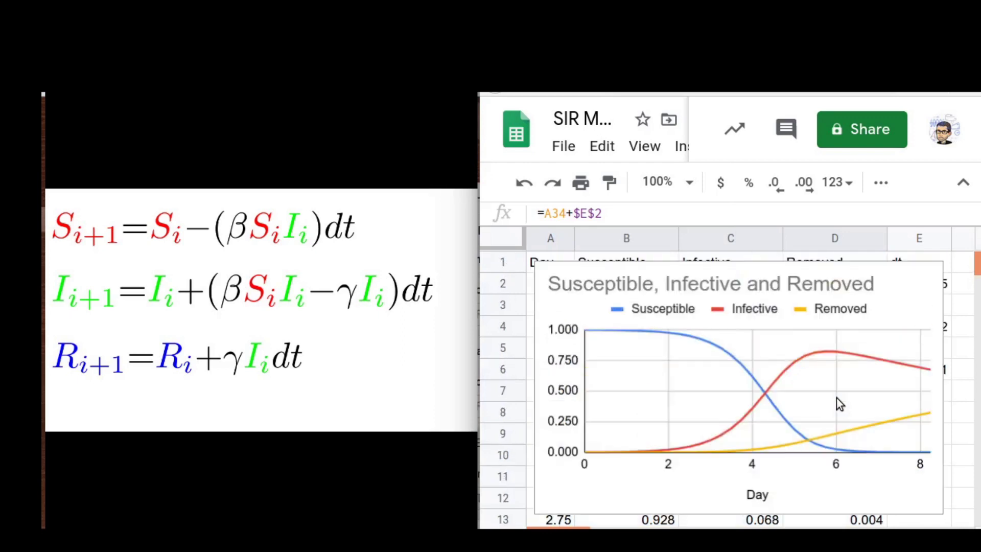
{"action": "left_click", "coordinate": [893, 306]}
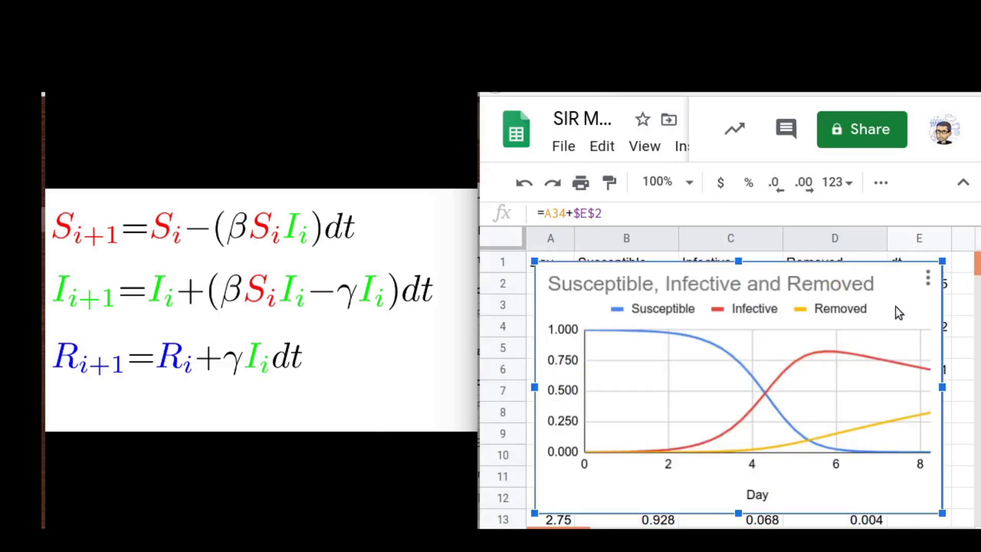
Step: Open Edit chart from the SIR chart's menu and show the Customize options
{"action": "left_click", "coordinate": [928, 278]}
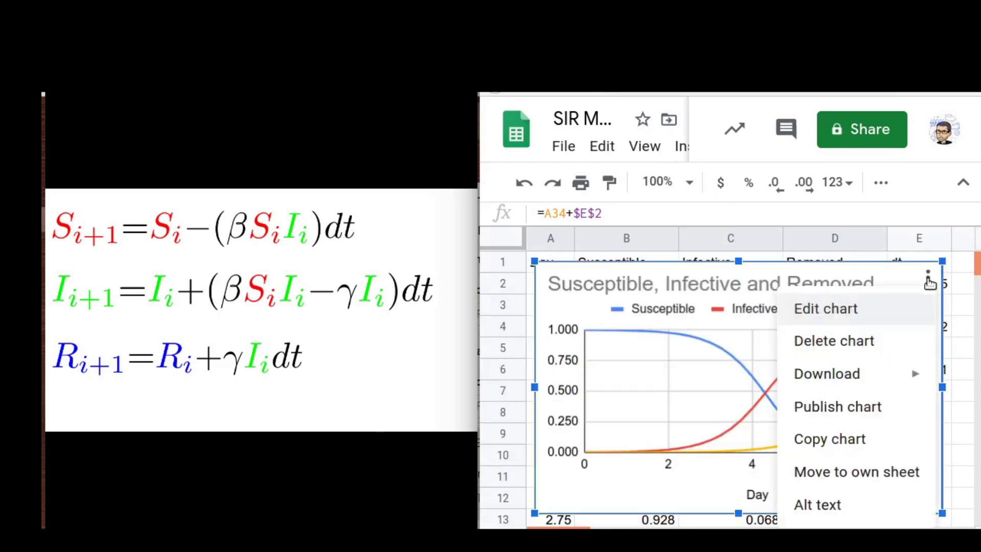
{"action": "left_click", "coordinate": [823, 313]}
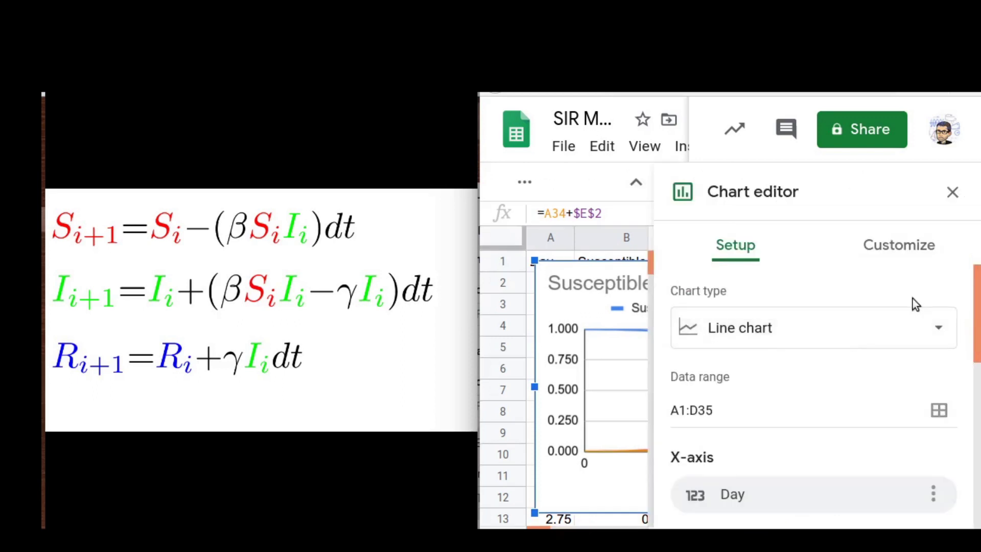
{"action": "scroll", "coordinate": [773, 443], "scroll_direction": "down", "scroll_amount": 2}
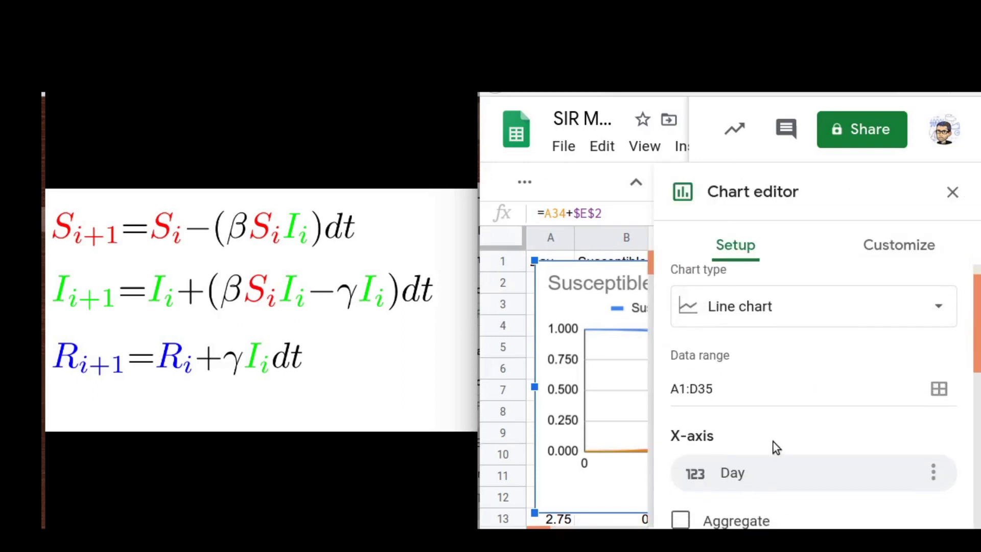
{"action": "scroll", "coordinate": [774, 447], "scroll_direction": "down", "scroll_amount": 1}
{"action": "scroll", "coordinate": [772, 446], "scroll_direction": "up", "scroll_amount": 3}
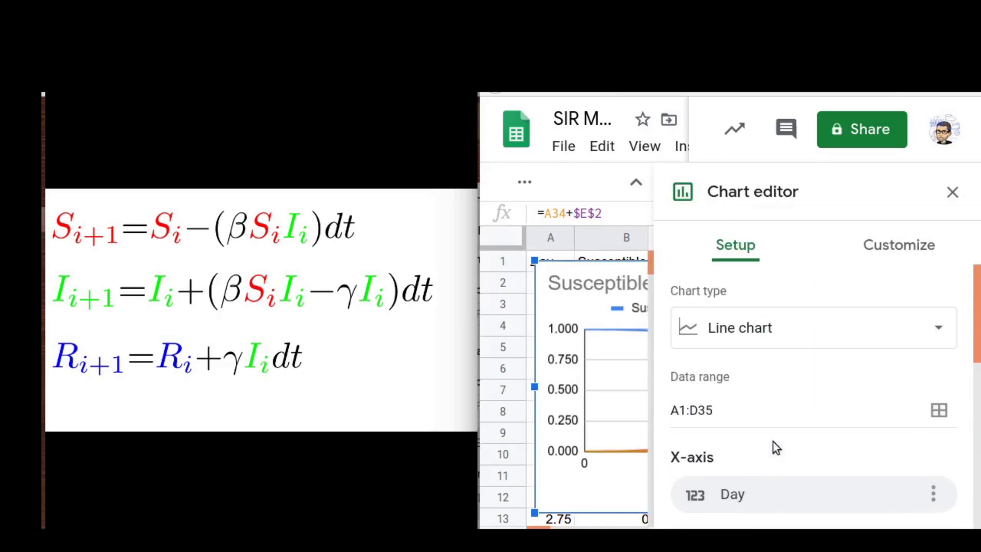
{"action": "left_click", "coordinate": [900, 251]}
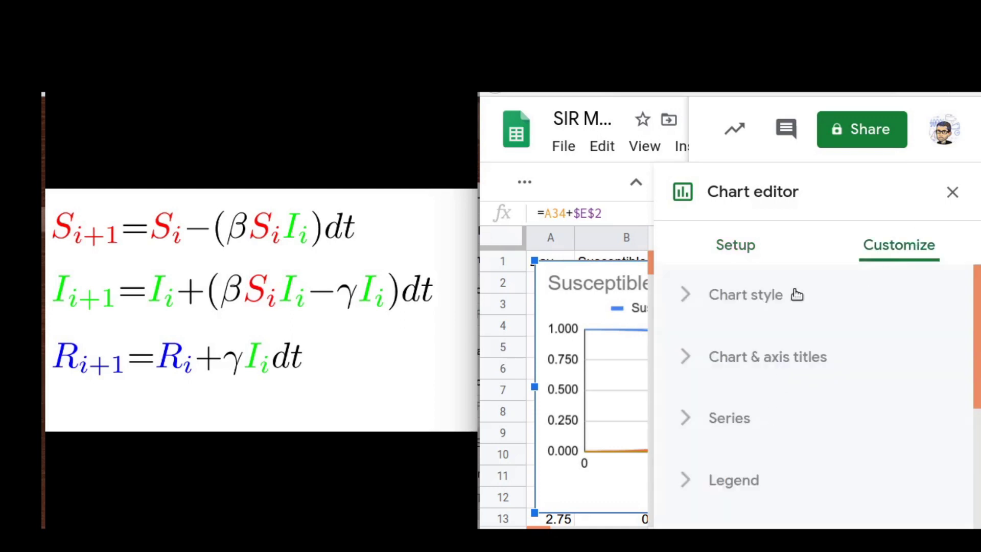
Step: Close the chart editor and fill the model rows down to row 139
{"action": "left_click", "coordinate": [952, 193]}
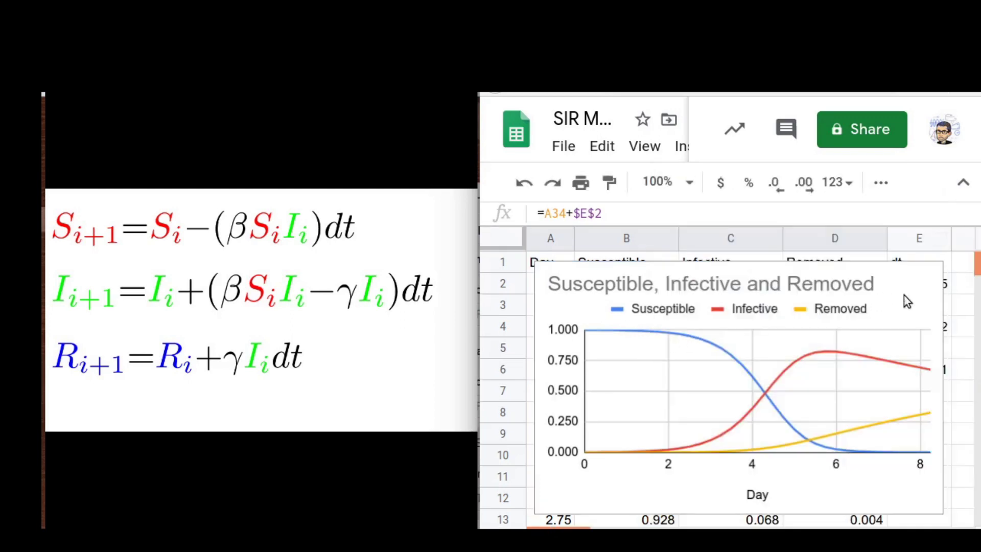
{"action": "scroll", "coordinate": [894, 326], "scroll_direction": "down", "scroll_amount": 15}
{"action": "left_click_drag", "start_coordinate": [886, 358], "coordinate": [823, 460]}
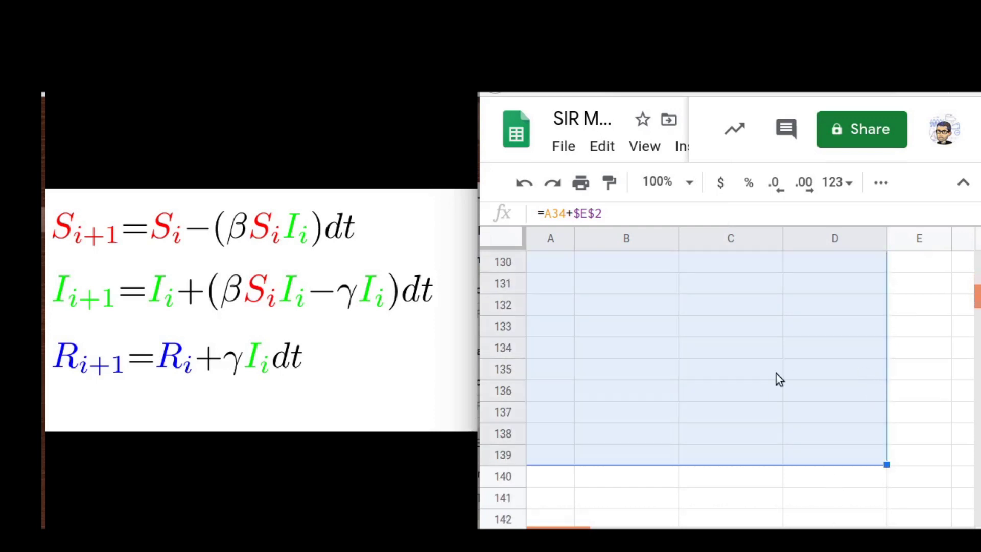
{"action": "scroll", "coordinate": [776, 373], "scroll_direction": "up", "scroll_amount": 20}
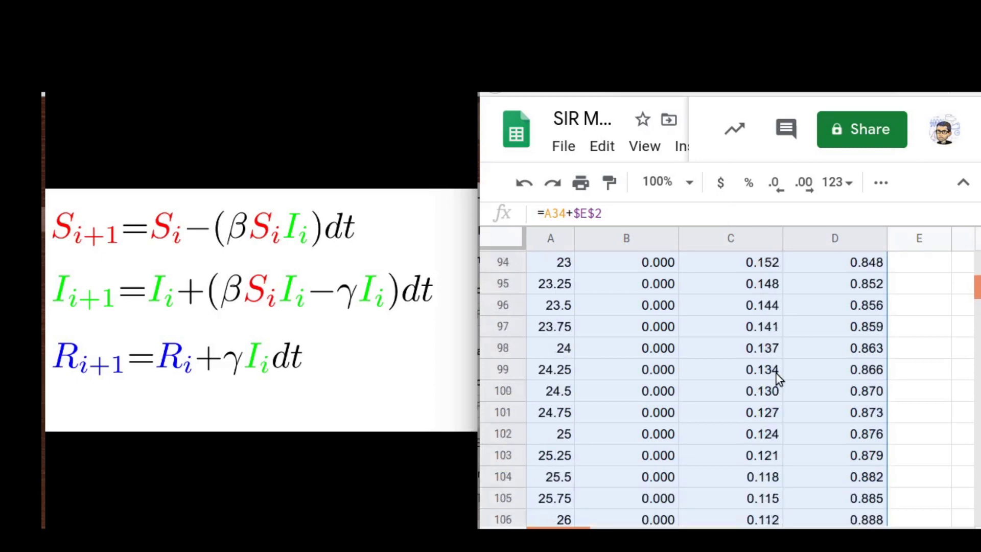
{"action": "scroll", "coordinate": [776, 373], "scroll_direction": "up", "scroll_amount": 2}
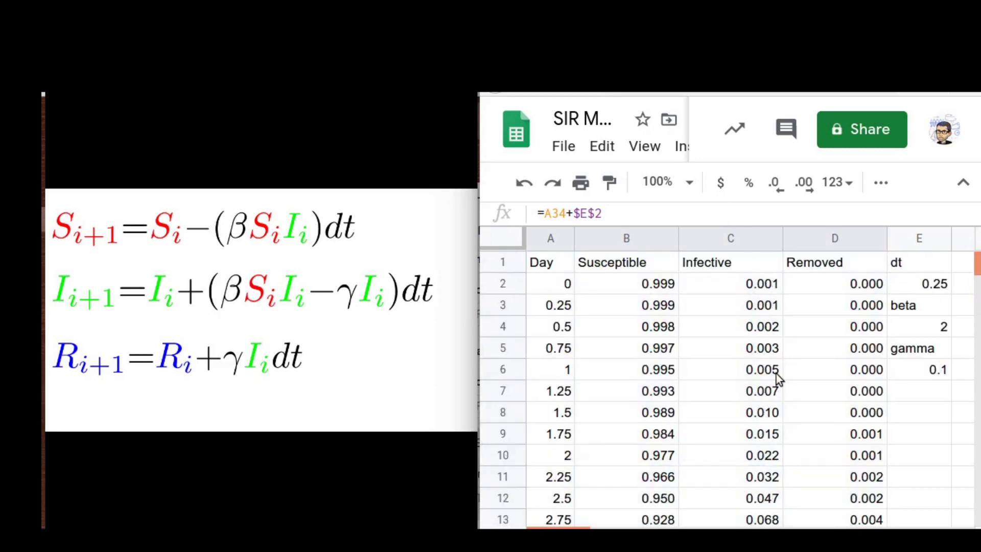
Step: Insert a new line chart of columns A–D and close the chart editor
{"action": "left_click", "coordinate": [557, 244]}
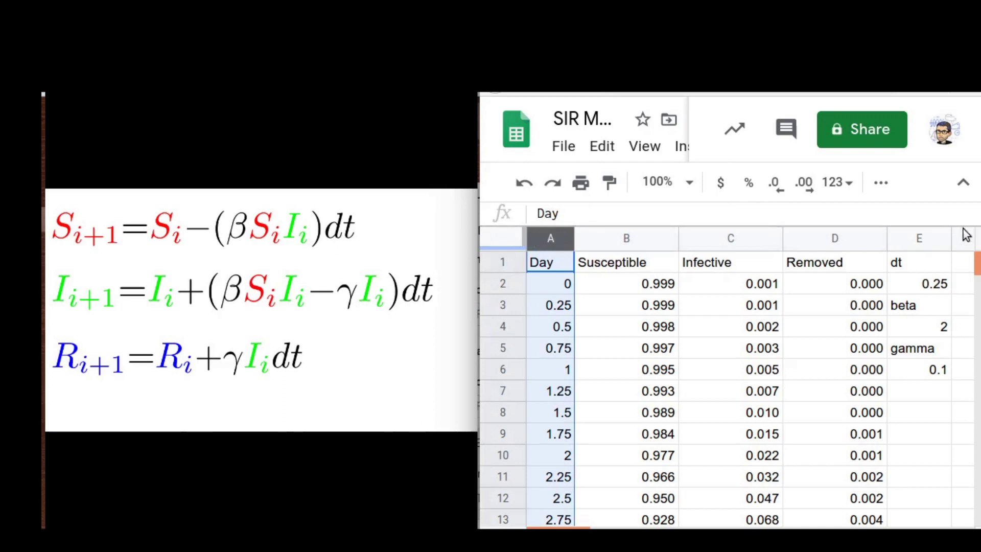
{"action": "left_click", "coordinate": [857, 241], "text": "shift"}
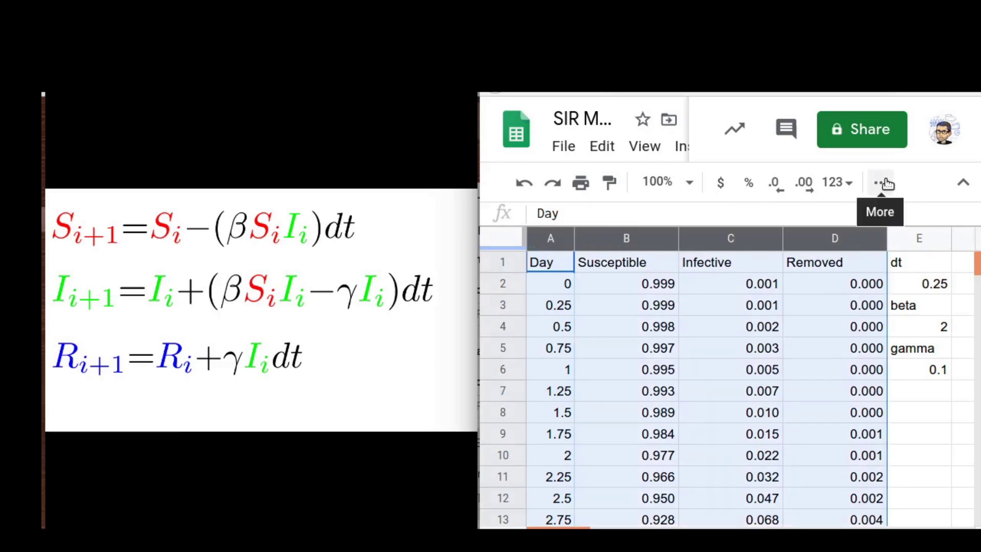
{"action": "left_click", "coordinate": [681, 146]}
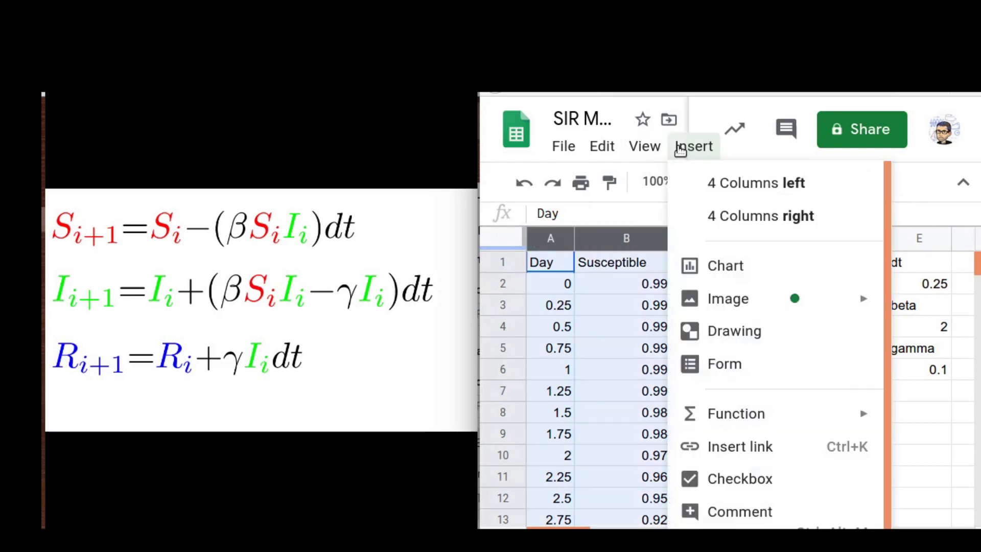
{"action": "left_click", "coordinate": [725, 265]}
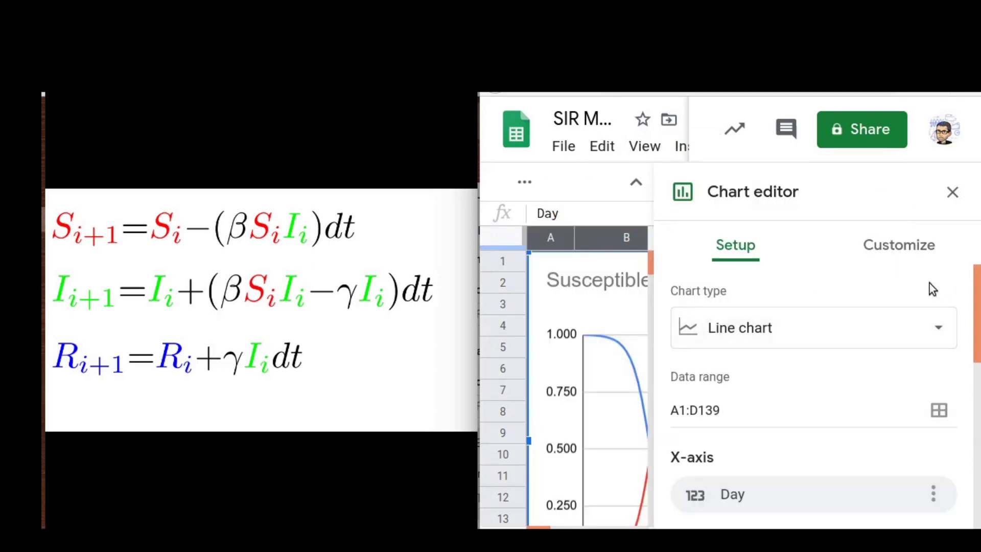
{"action": "left_click", "coordinate": [952, 193]}
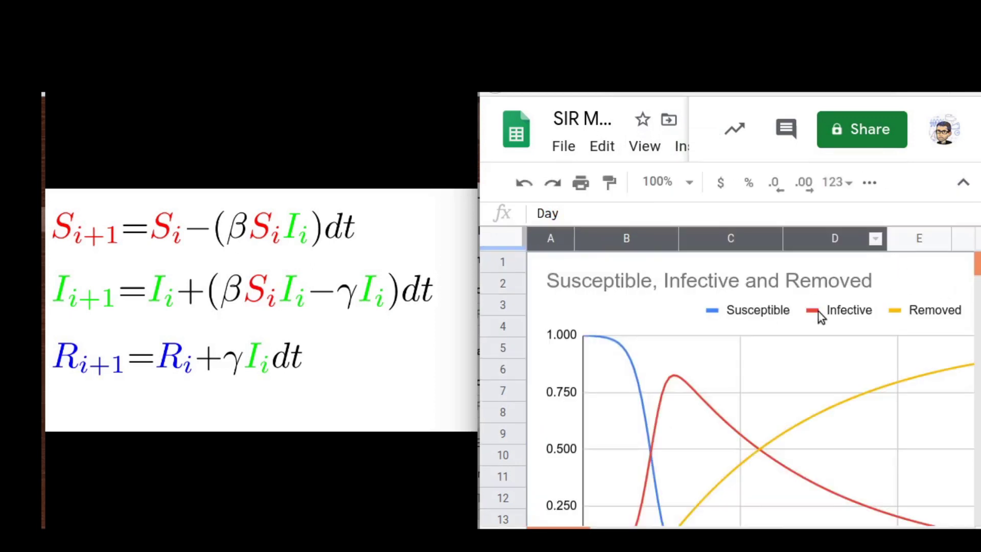
{"action": "scroll", "coordinate": [845, 500], "scroll_direction": "down", "scroll_amount": 2}
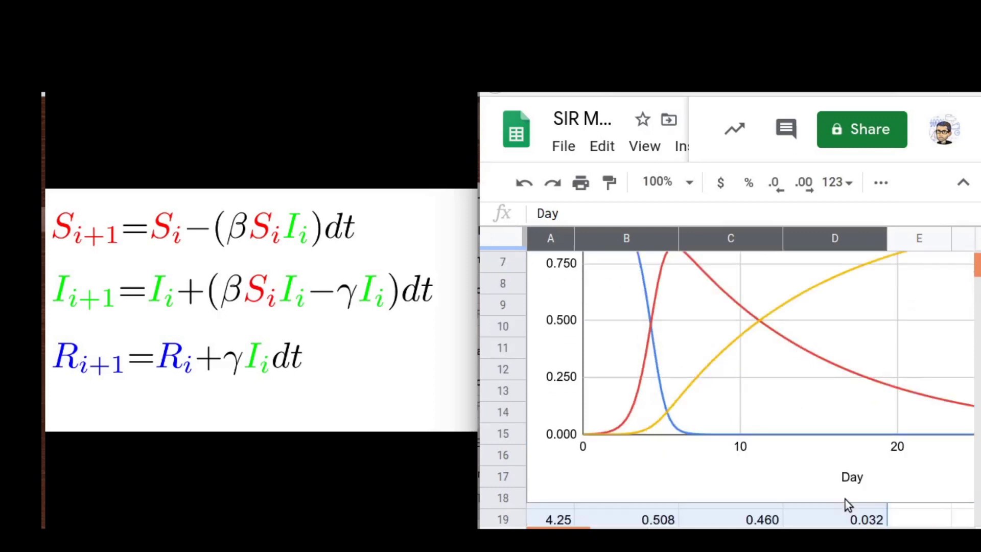
{"action": "scroll", "coordinate": [845, 499], "scroll_direction": "up", "scroll_amount": 1}
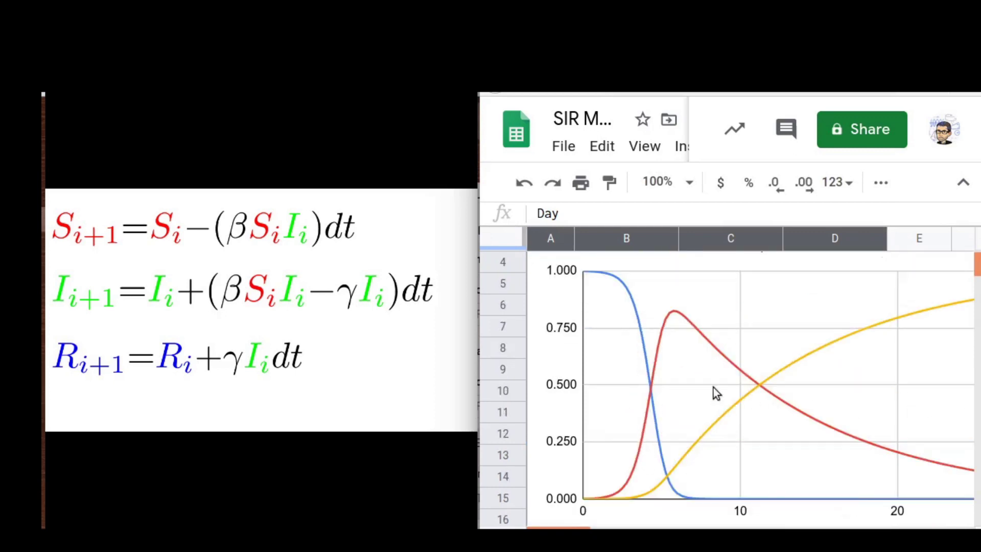
Step: Move the new chart down below the beta and gamma cells, past row 11
{"action": "left_click", "coordinate": [673, 313]}
{"action": "left_click", "coordinate": [673, 314]}
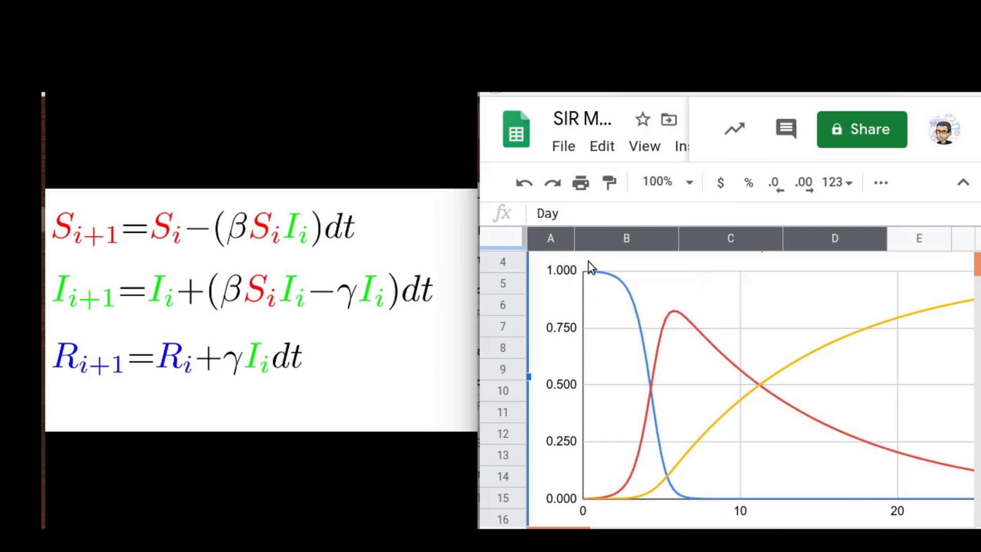
{"action": "left_click_drag", "start_coordinate": [593, 260], "coordinate": [602, 500]}
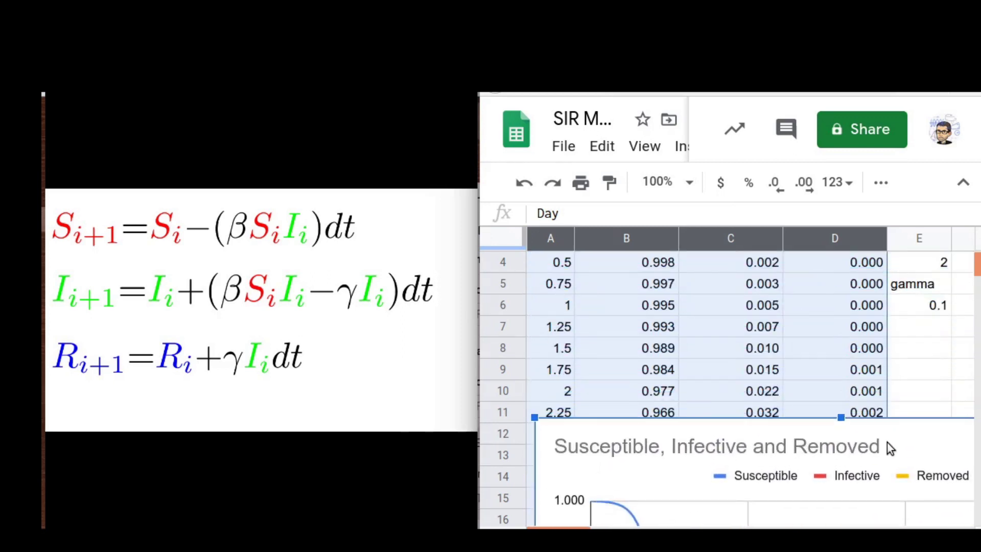
Step: Enter the heading 'Peak Infective' in cell F1
{"action": "scroll", "coordinate": [931, 364], "scroll_direction": "right", "scroll_amount": 4}
{"action": "scroll", "coordinate": [931, 364], "scroll_direction": "up", "scroll_amount": 2}
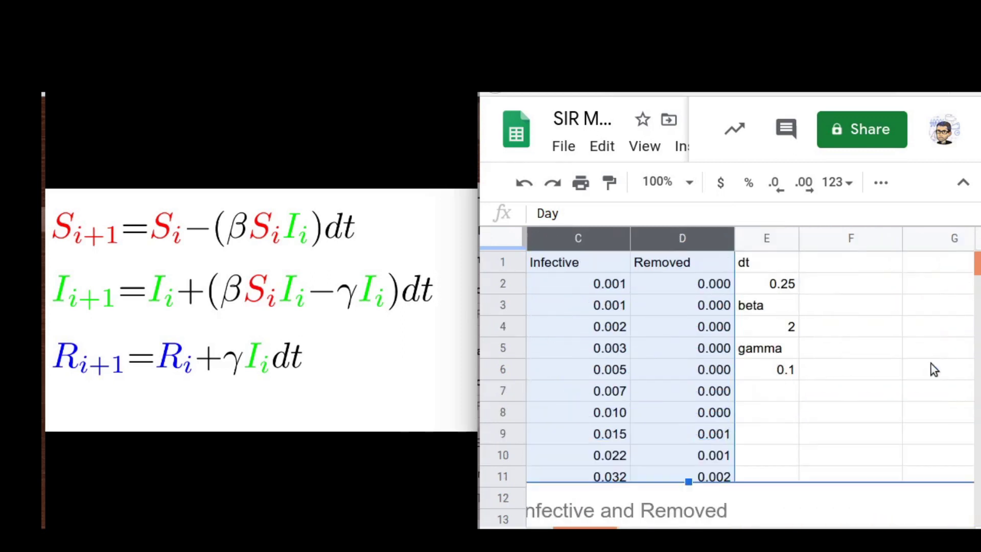
{"action": "left_click", "coordinate": [836, 306]}
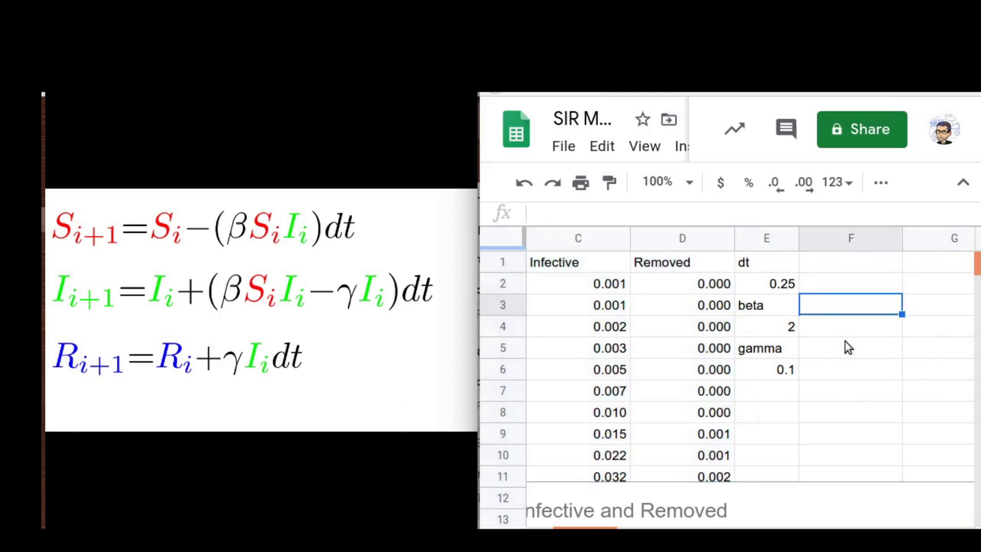
{"action": "type", "text": "="}
{"action": "key", "text": "Escape"}
{"action": "left_click", "coordinate": [839, 263]}
{"action": "type", "text": "Peak Infective"}
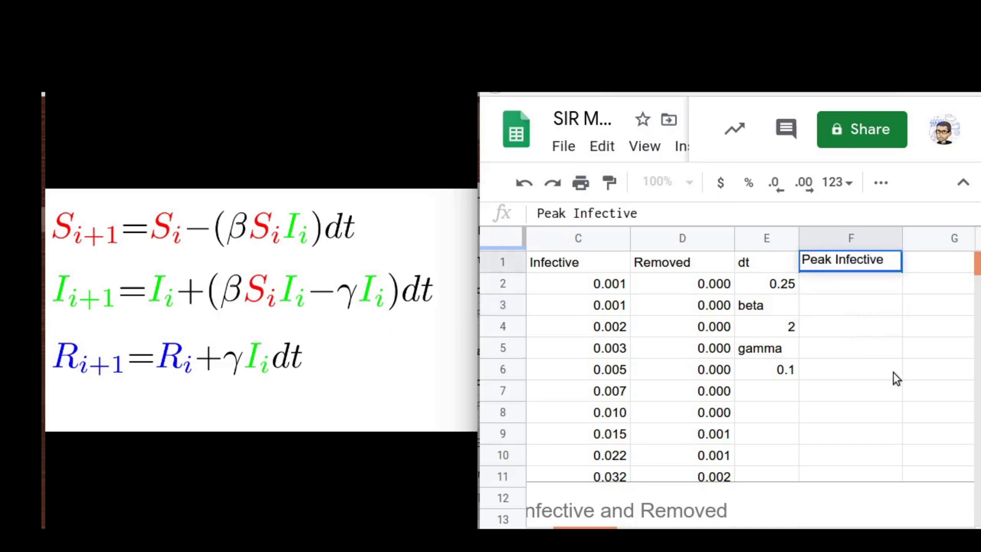
{"action": "key", "text": "Return"}
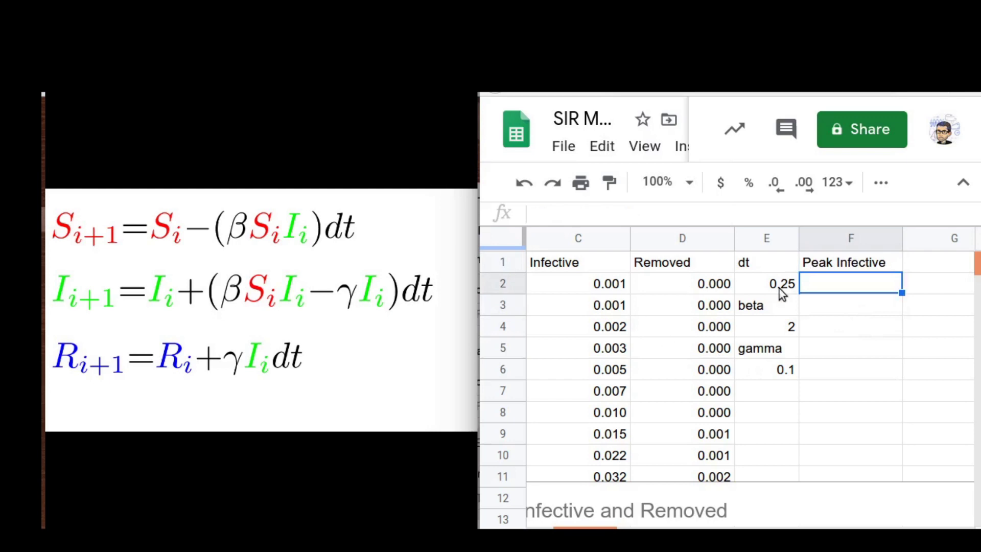
Step: Enter =MAX(C:C) in F2 to show the peak Infective value, 0.825
{"action": "type", "text": "="}
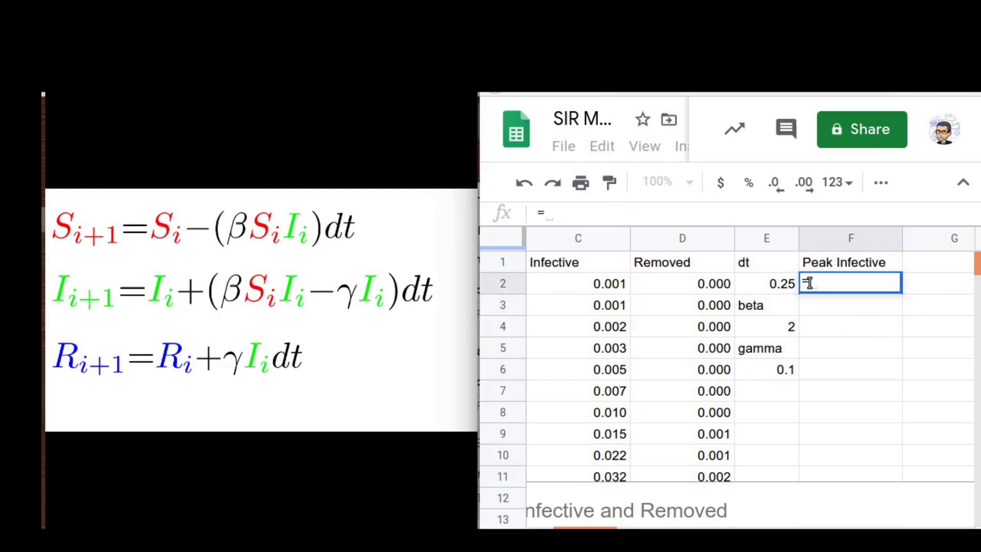
{"action": "type", "text": "MAX("}
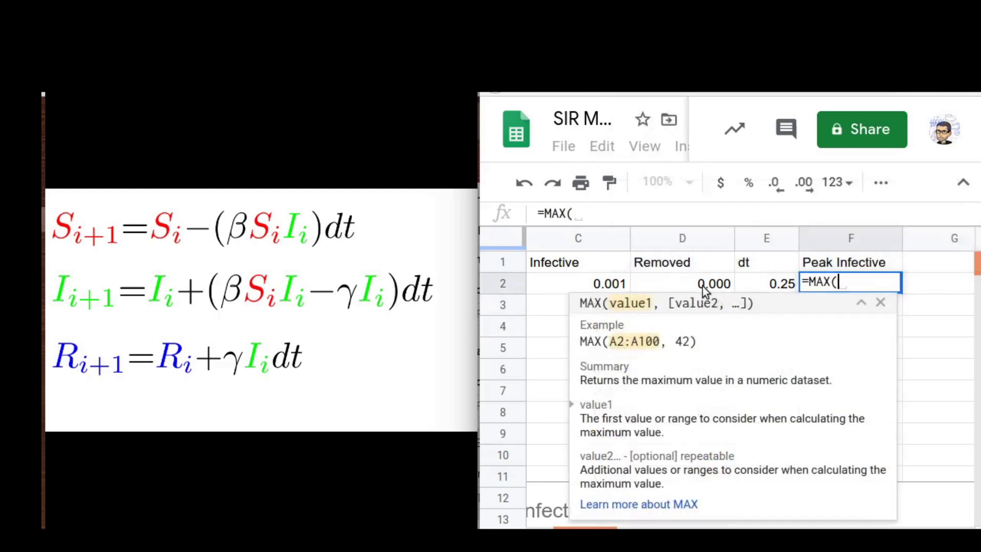
{"action": "left_click", "coordinate": [578, 240]}
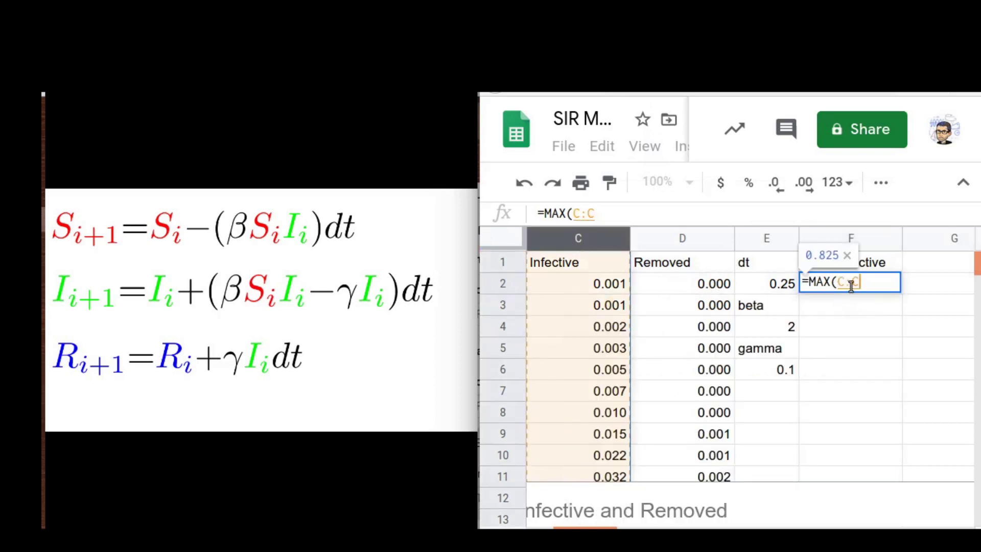
{"action": "type", "text": ")"}
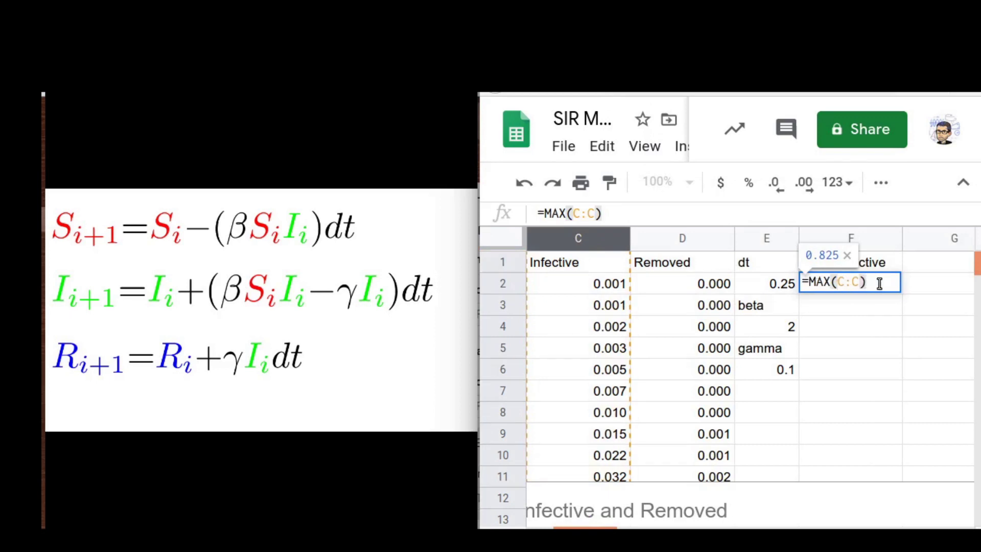
{"action": "key", "text": "Return"}
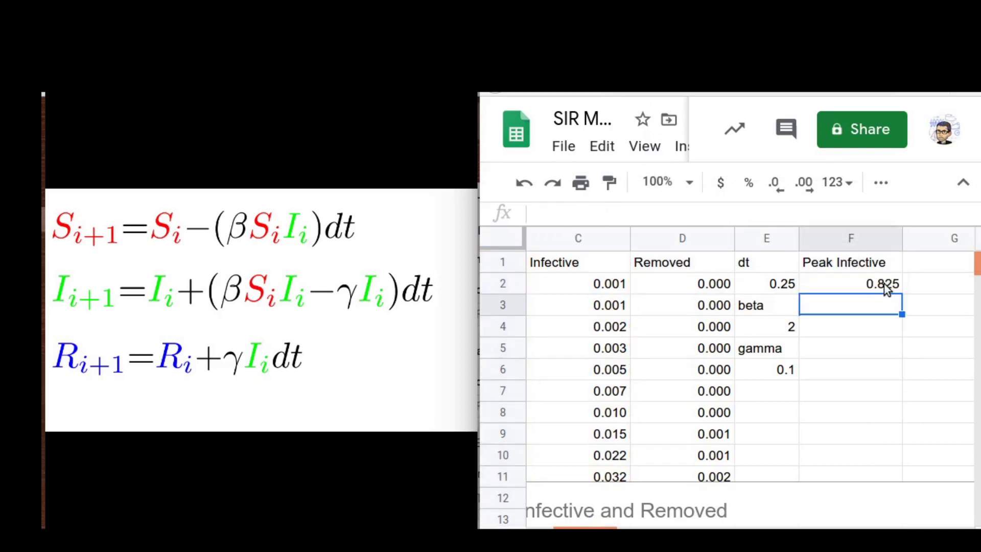
Step: Change the beta value in E4 from 2 to 1
{"action": "left_click", "coordinate": [790, 333]}
{"action": "double_click", "coordinate": [790, 333]}
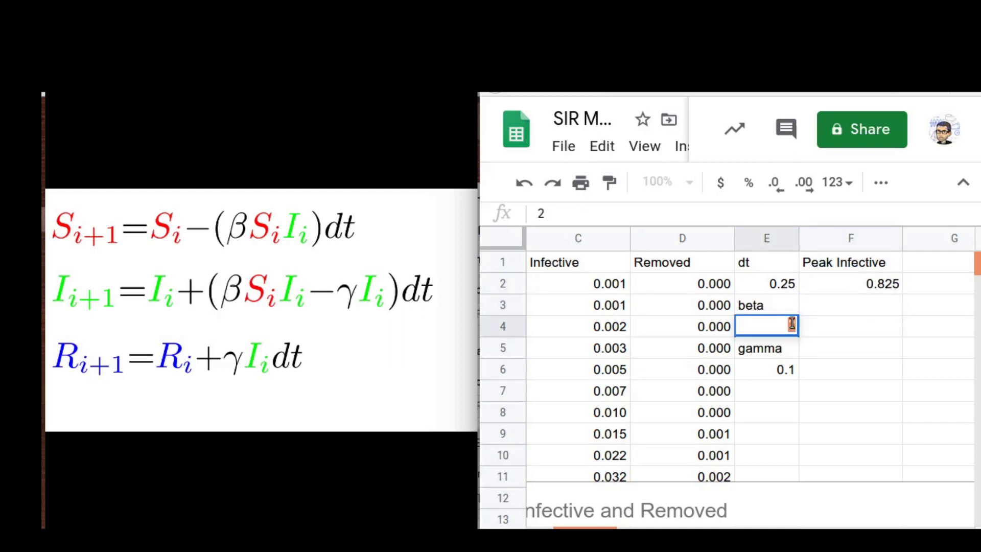
{"action": "key", "text": "BackSpace"}
{"action": "type", "text": "1"}
{"action": "key", "text": "Return"}
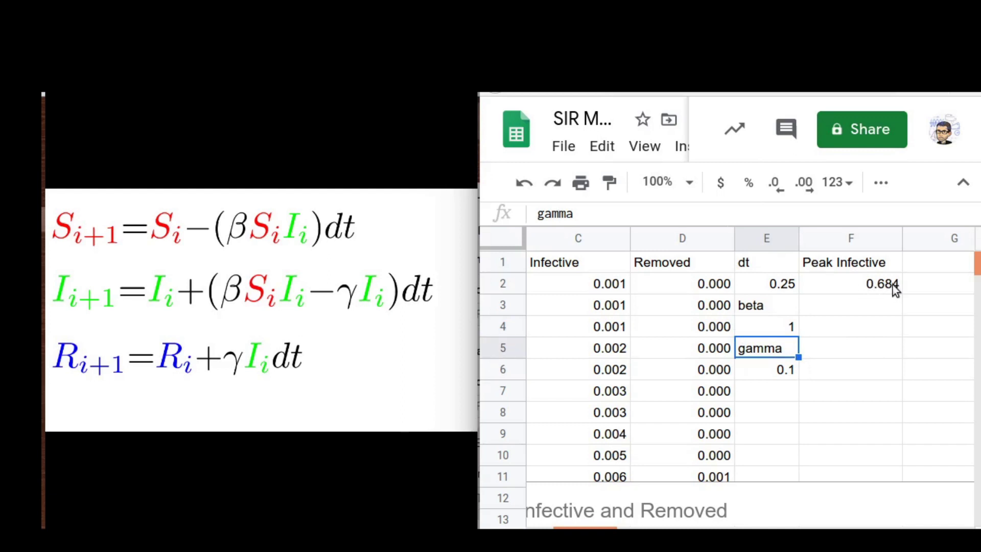
Step: Lower beta in E4 to 0.4 so Peak Infective drops to 0.409
{"action": "double_click", "coordinate": [792, 327]}
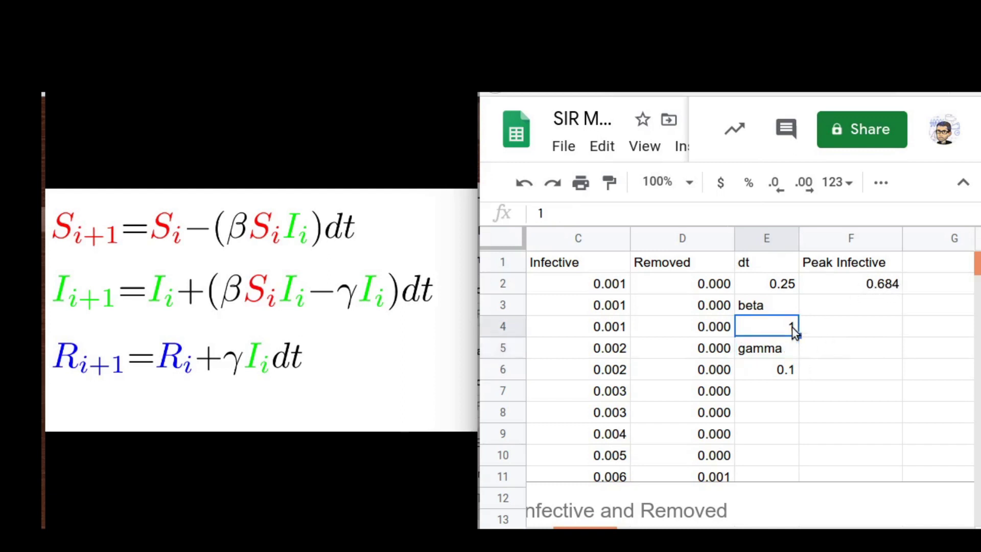
{"action": "key", "text": "BackSpace"}
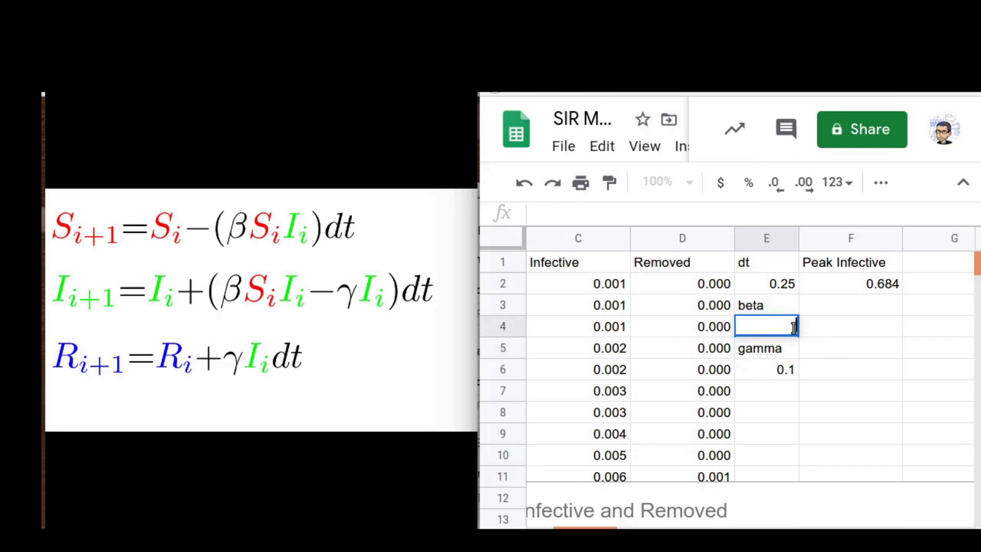
{"action": "type", "text": "0.2"}
{"action": "type", "text": "5"}
{"action": "key", "text": "BackSpace"}
{"action": "type", "text": ".4"}
{"action": "key", "text": "Return"}
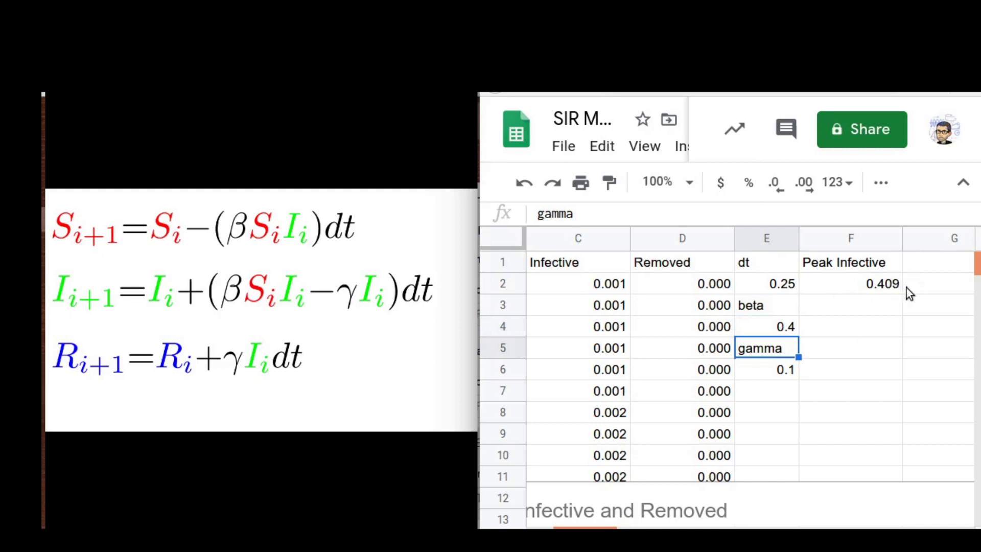
Step: Maximize the window and move the chart right to uncover columns C and D
{"action": "left_click_drag", "start_coordinate": [758, 504], "coordinate": [817, 358]}
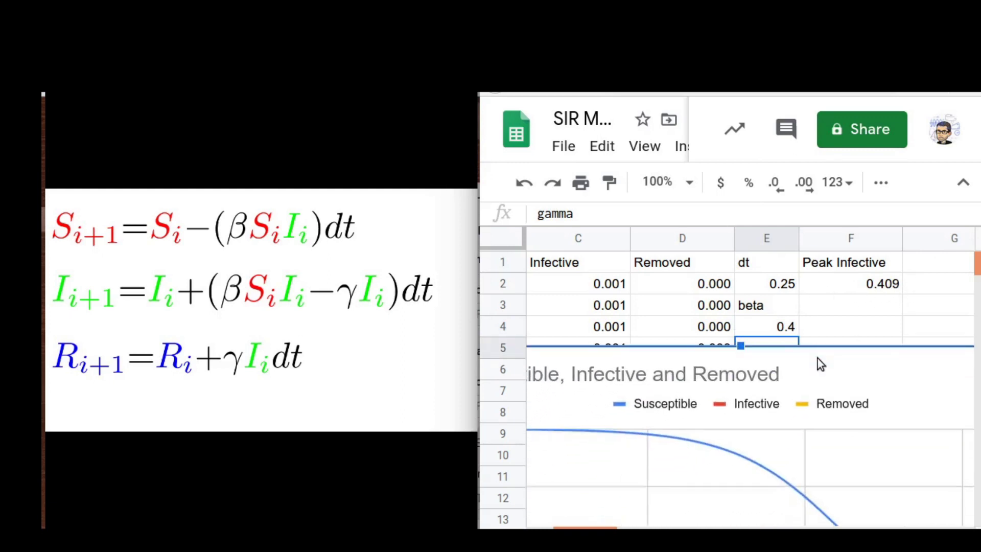
{"action": "left_click", "coordinate": [768, 326]}
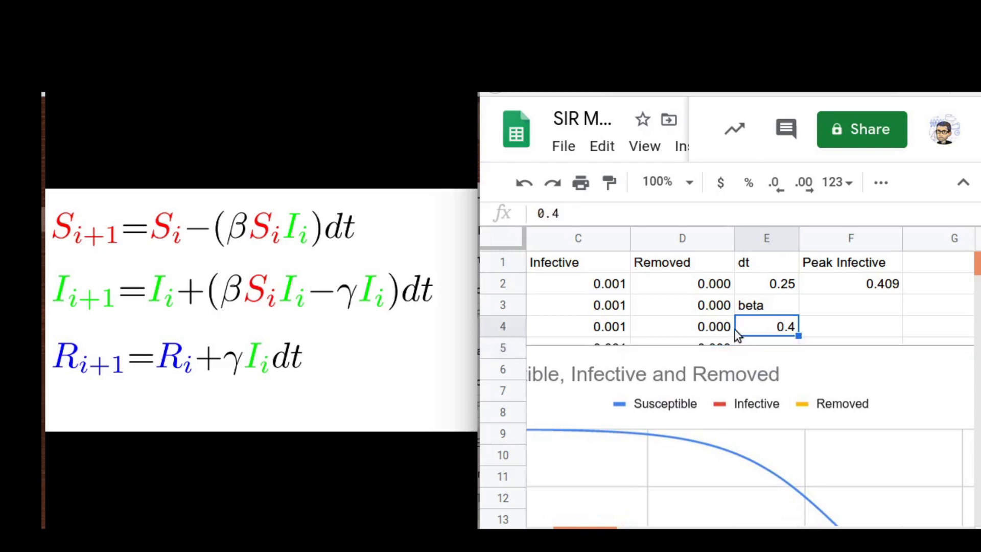
{"action": "left_click", "coordinate": [825, 361]}
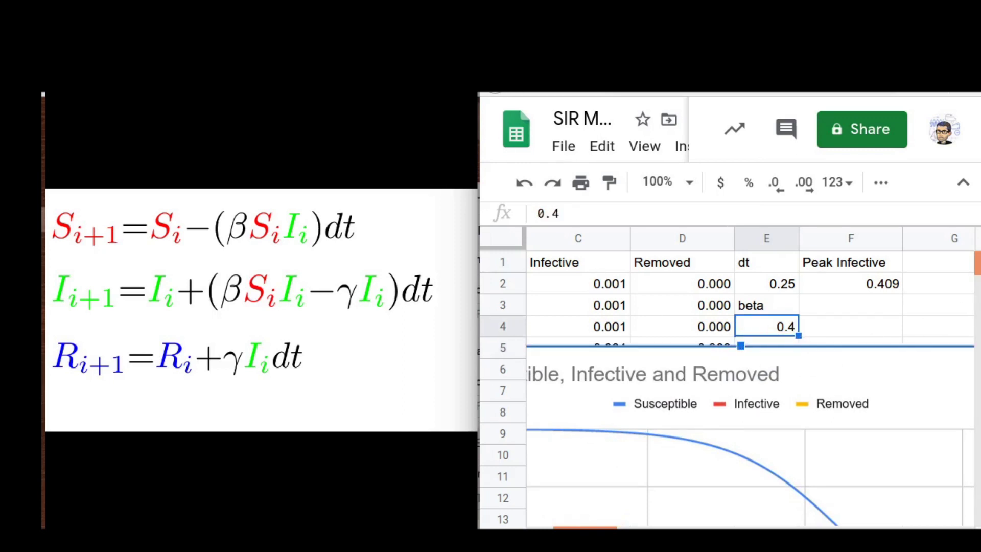
{"action": "key", "text": "super+Up"}
{"action": "scroll", "coordinate": [523, 387], "scroll_direction": "down", "scroll_amount": 2}
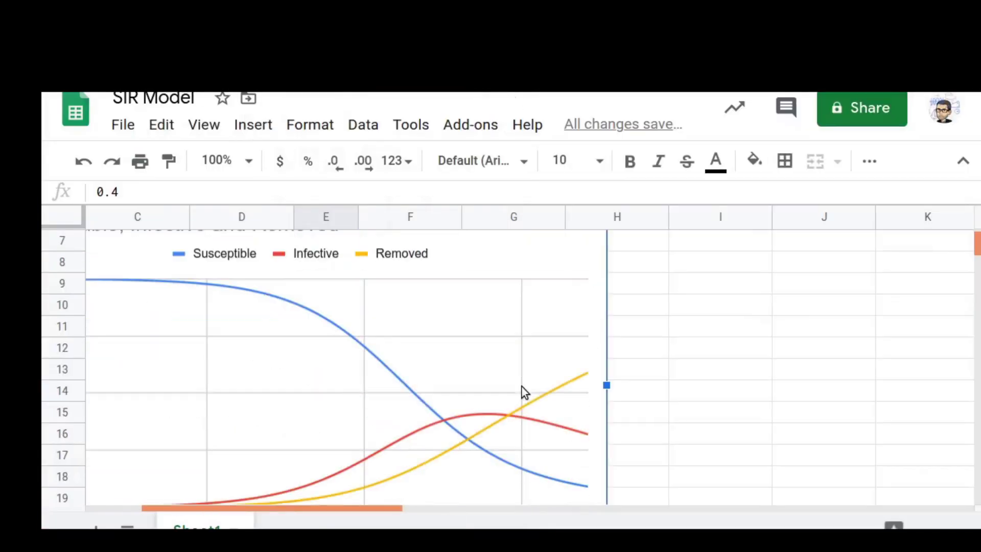
{"action": "left_click_drag", "start_coordinate": [480, 262], "coordinate": [815, 311]}
Step: Place the chart at the top right and shrink it to reveal the Peak Infective value
{"action": "scroll", "coordinate": [678, 326], "scroll_direction": "down", "scroll_amount": 3}
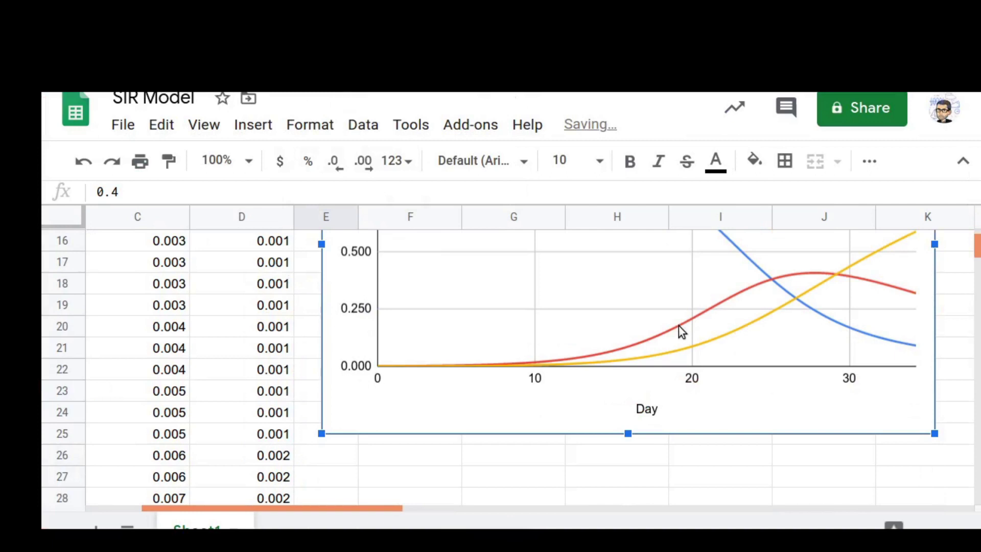
{"action": "scroll", "coordinate": [679, 326], "scroll_direction": "up", "scroll_amount": 2}
{"action": "scroll", "coordinate": [678, 326], "scroll_direction": "right", "scroll_amount": 1}
{"action": "mouse_move", "coordinate": [689, 396]}
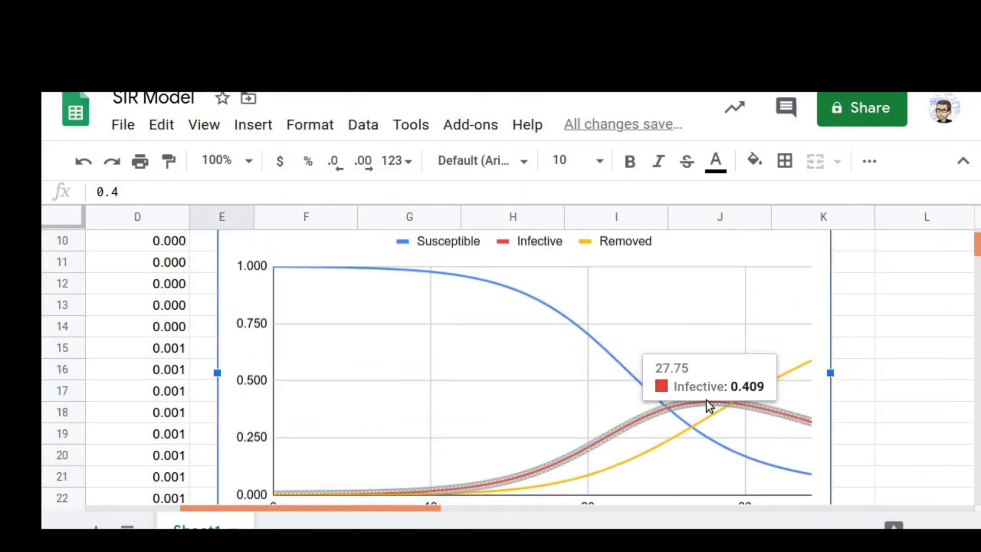
{"action": "mouse_move", "coordinate": [526, 479]}
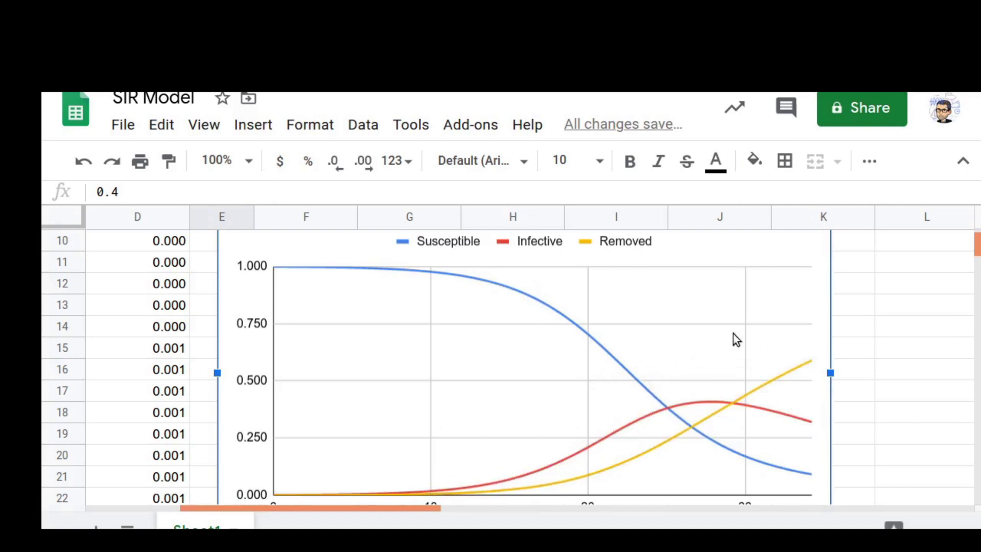
{"action": "scroll", "coordinate": [733, 333], "scroll_direction": "up", "scroll_amount": 3}
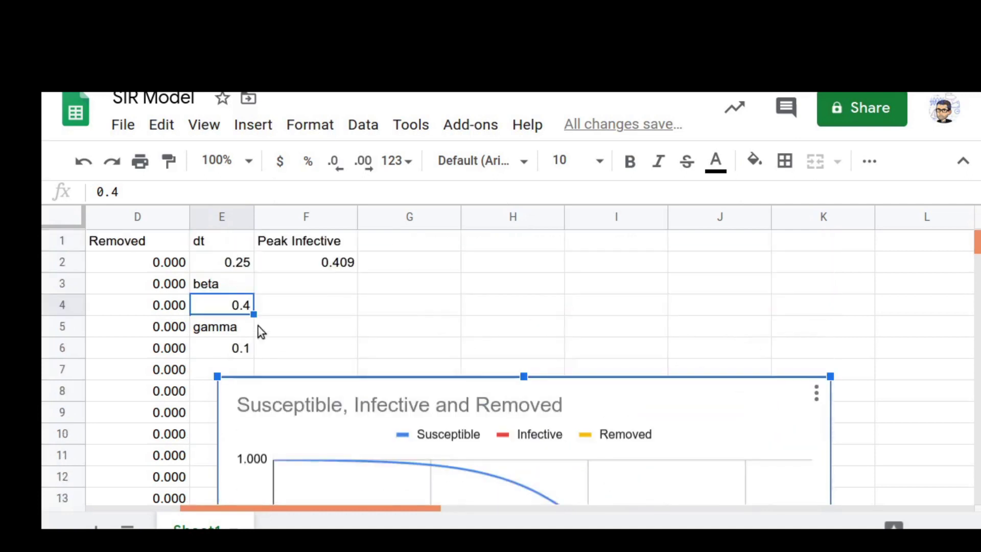
{"action": "scroll", "coordinate": [423, 396], "scroll_direction": "down", "scroll_amount": 2}
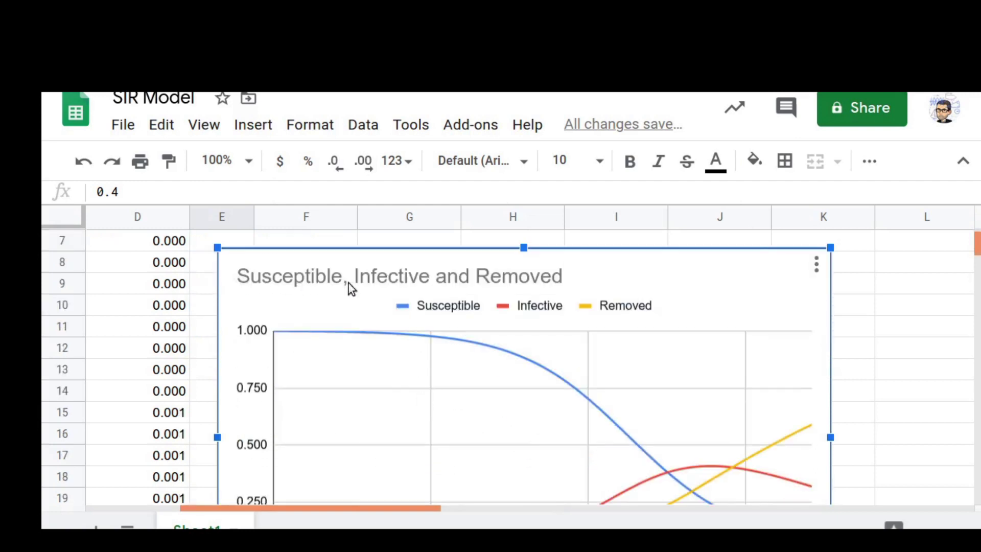
{"action": "scroll", "coordinate": [243, 288], "scroll_direction": "up", "scroll_amount": 2}
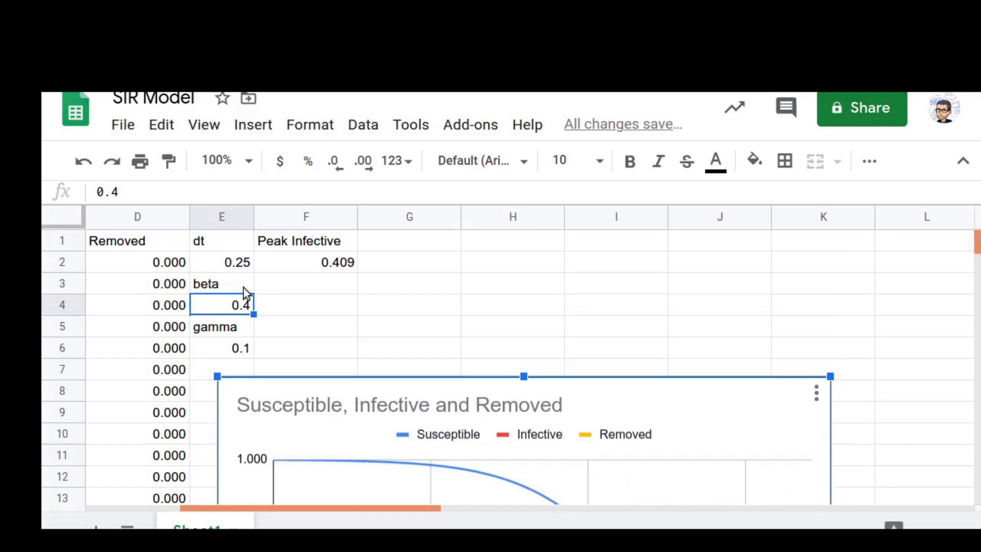
{"action": "left_click_drag", "start_coordinate": [248, 391], "coordinate": [378, 247]}
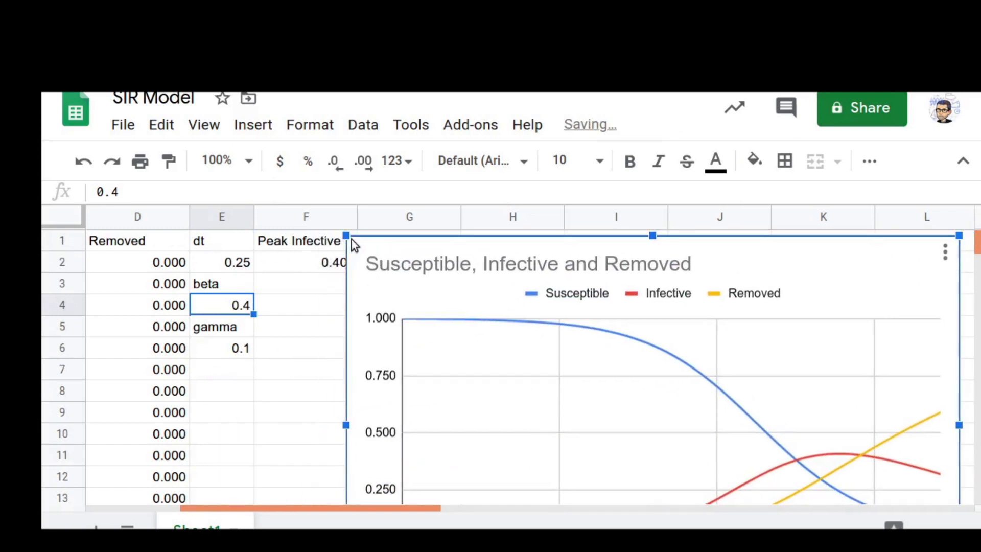
{"action": "left_click_drag", "start_coordinate": [352, 240], "coordinate": [468, 288]}
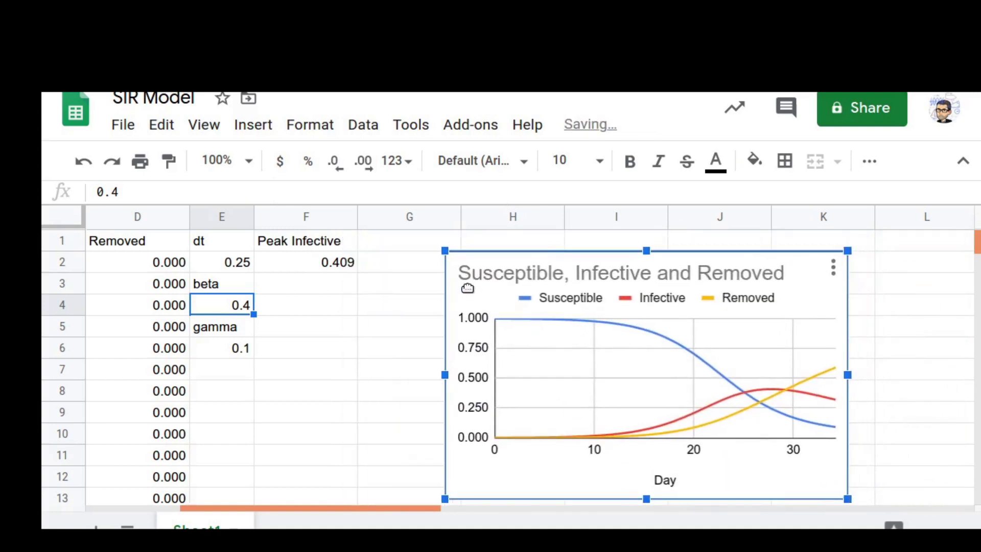
{"action": "scroll", "coordinate": [220, 299], "scroll_direction": "left", "scroll_amount": 5}
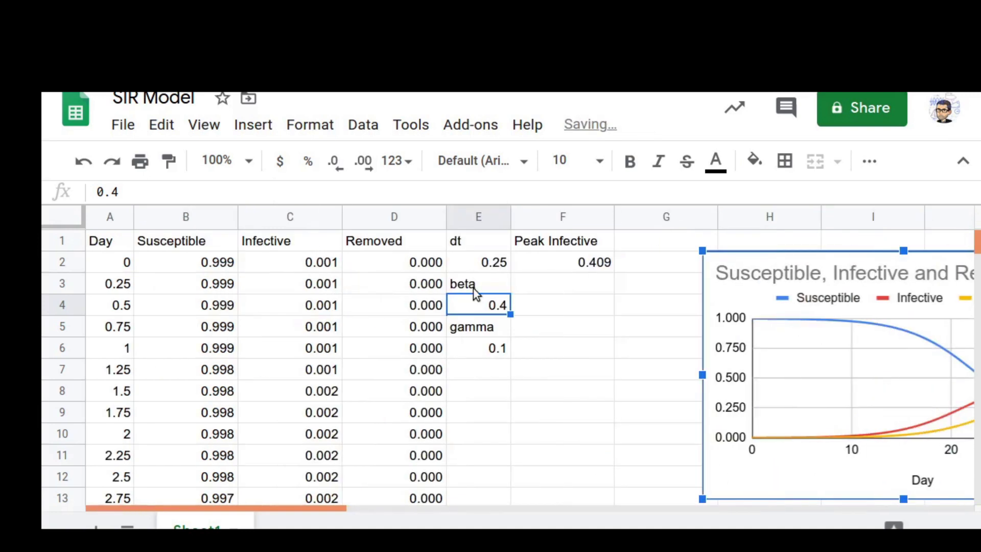